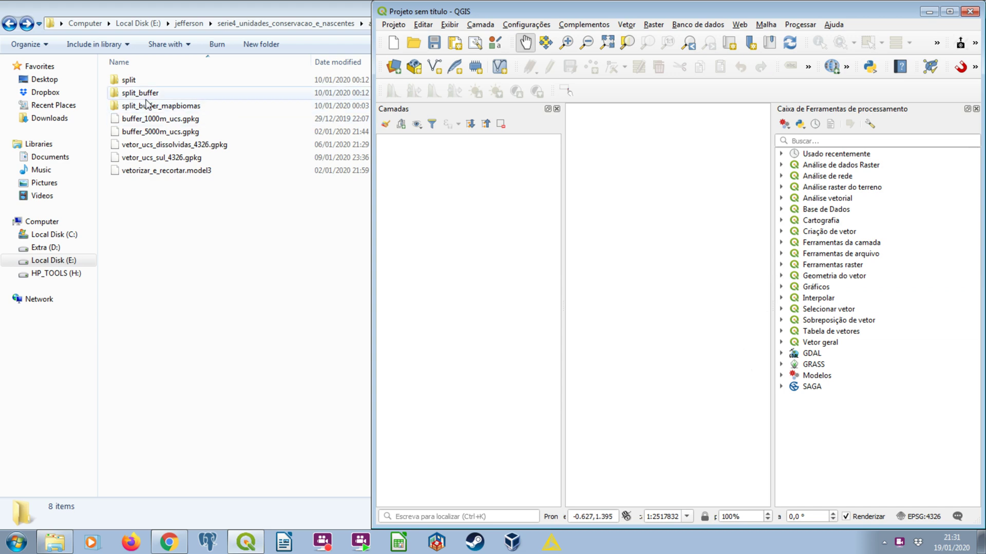
# Place the file browser beside QGIS and examine the GeoPackage files in the split and split_buffer folders
pyautogui.doubleClick(308, 7)
pyautogui.press('super+Left')
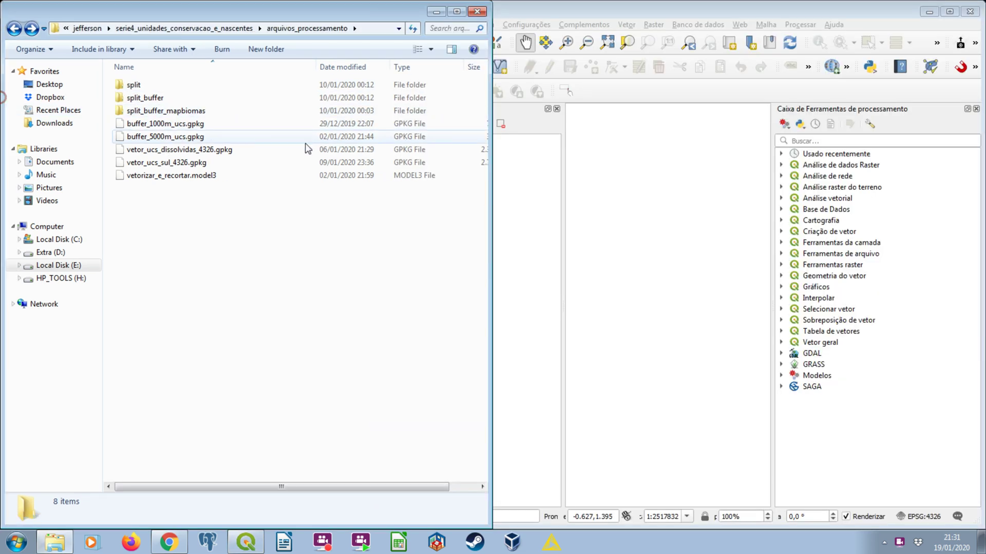
pyautogui.doubleClick(134, 85)
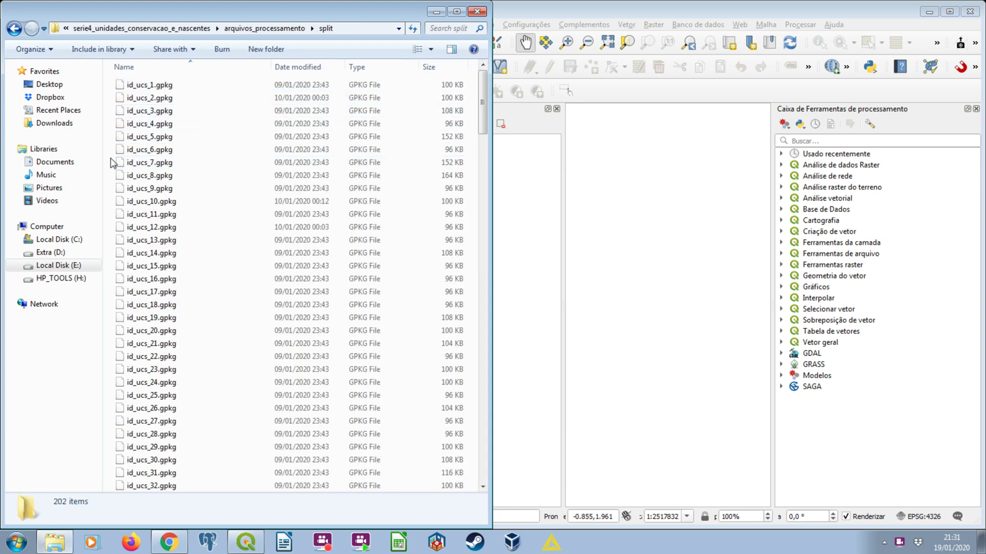
pyautogui.click(135, 162)
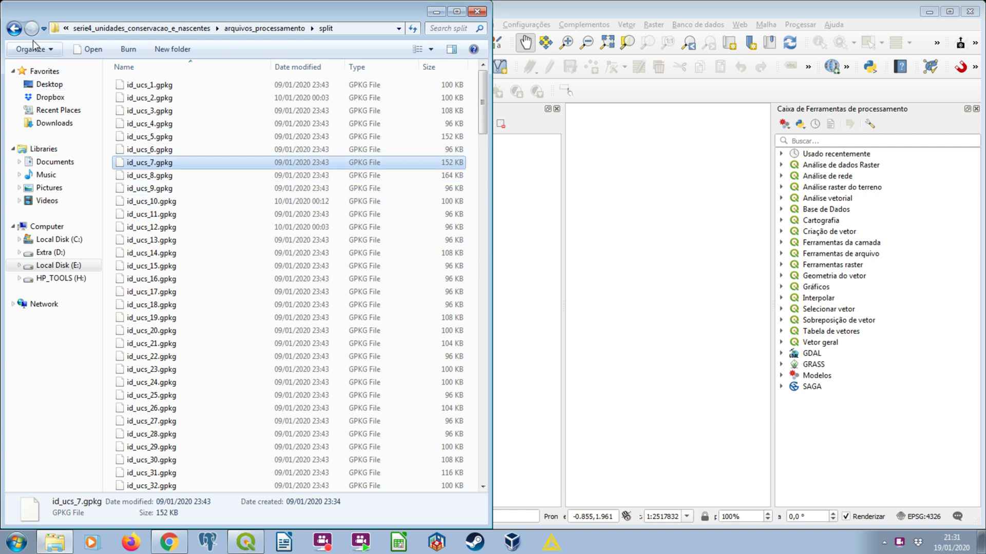
pyautogui.click(19, 32)
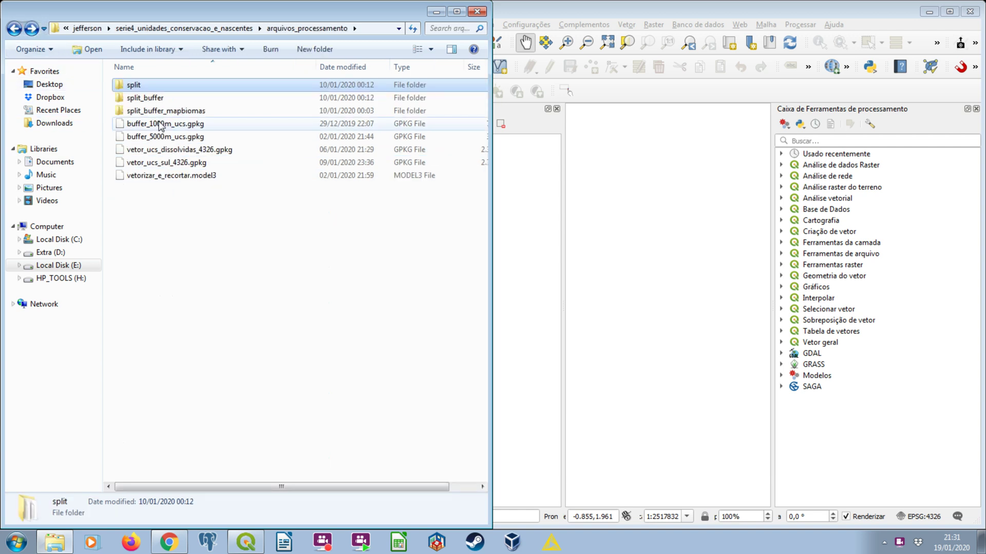
pyautogui.doubleClick(160, 88)
pyautogui.click(161, 88)
pyautogui.click(161, 111)
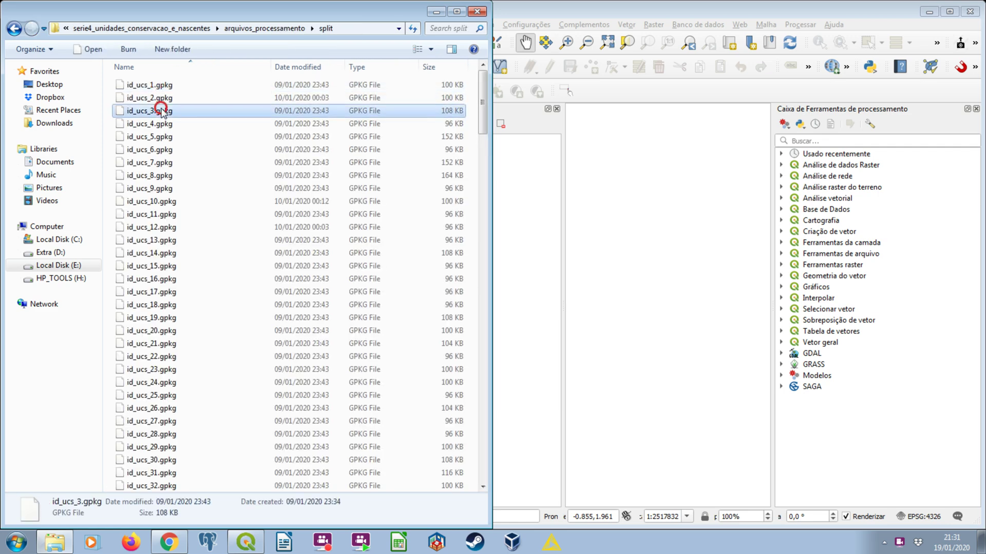
pyautogui.click(163, 137)
pyautogui.click(183, 189)
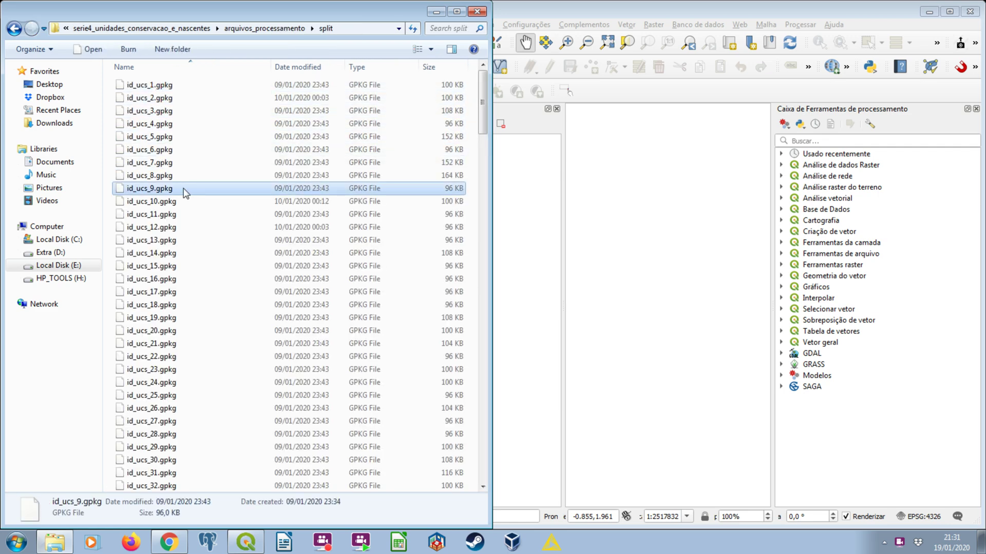
pyautogui.hotkey('ctrl', 'a')
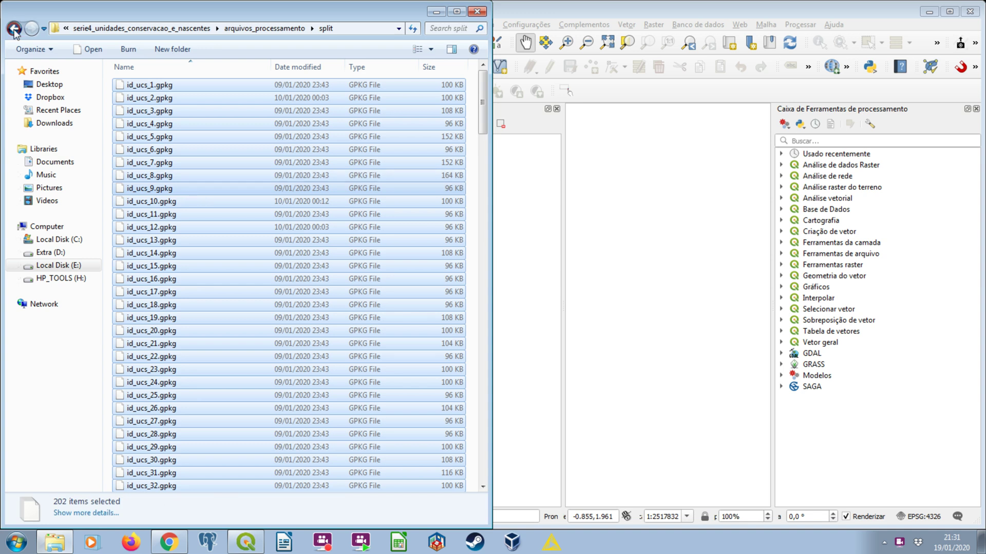
pyautogui.press('BackSpace')
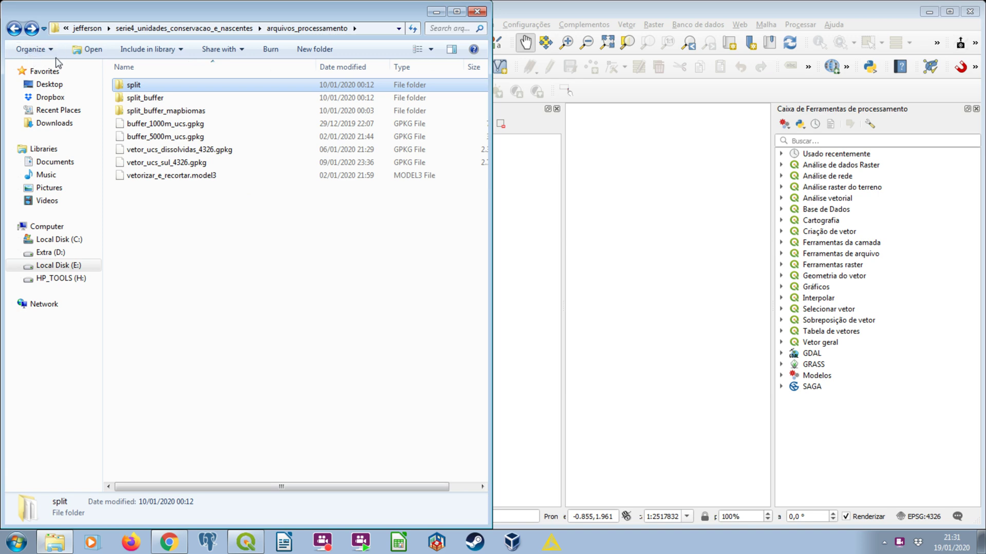
pyautogui.doubleClick(163, 99)
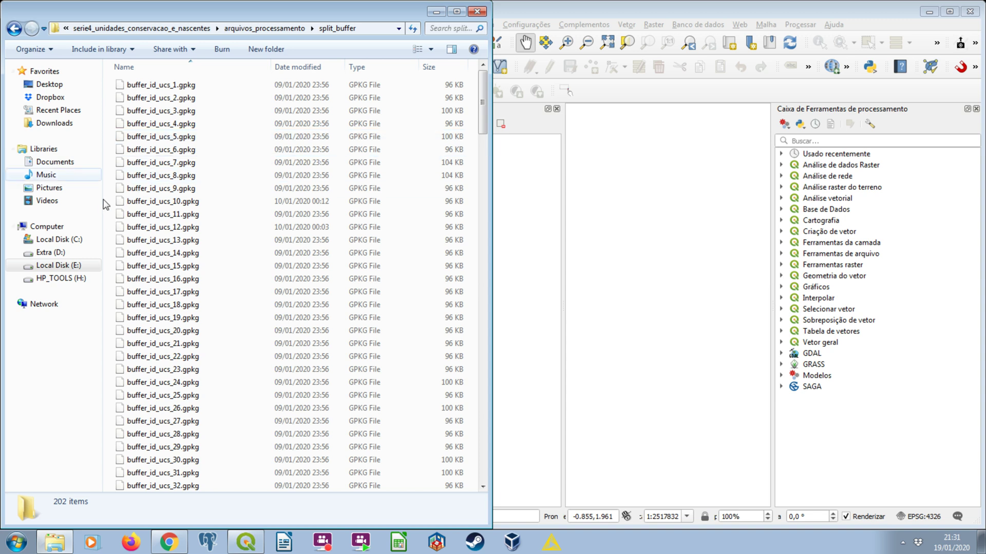
# Add ano_1985_buffer_id_ucs_1.tif from split_buffer_mapbiomas and buffer_id_ucs_1.gpkg from split_buffer to the QGIS map
pyautogui.click(15, 30)
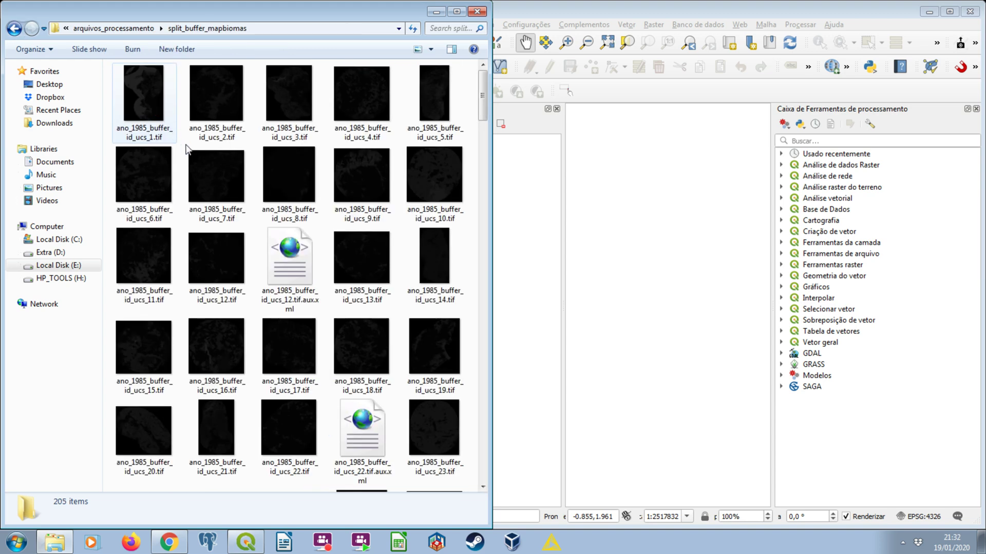
pyautogui.click(154, 96)
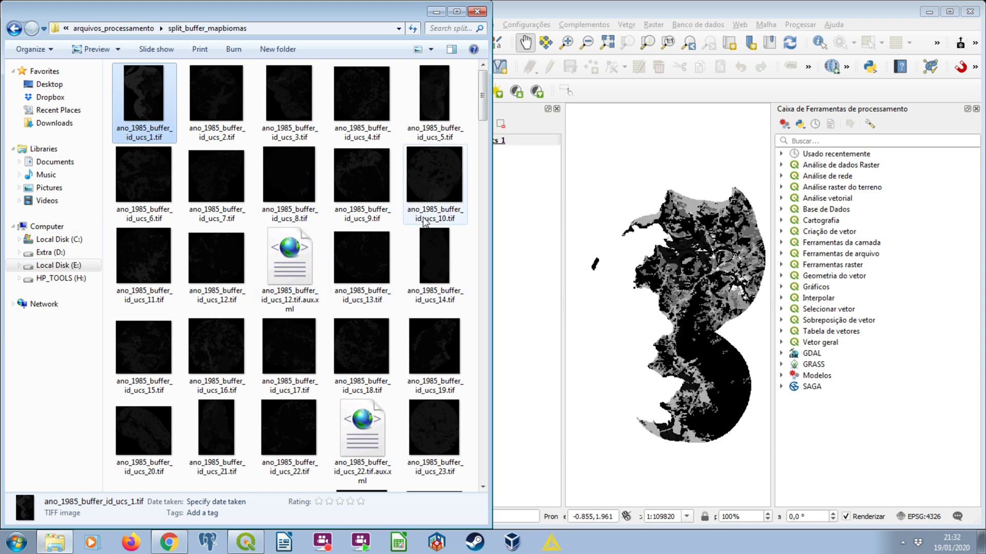
pyautogui.click(14, 28)
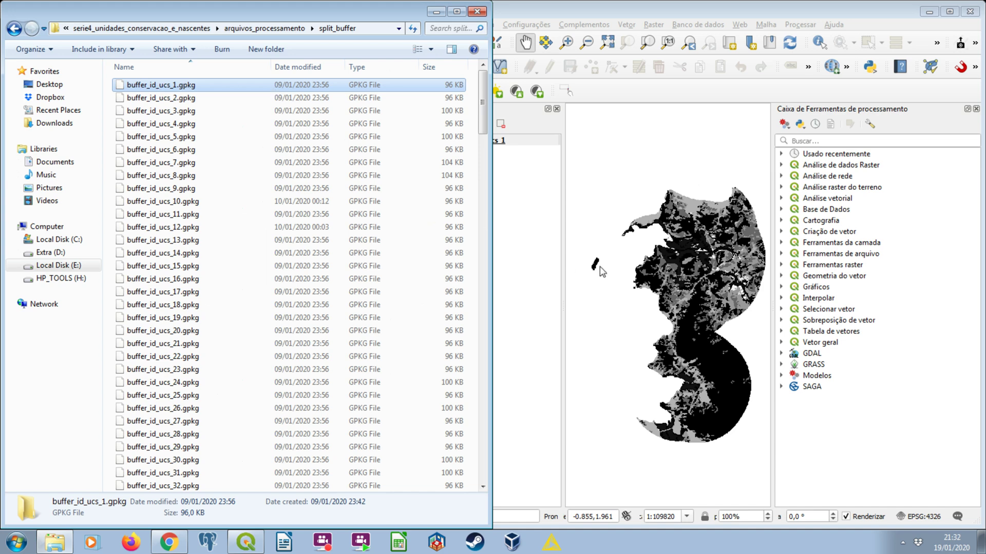
# Add id_ucs_1.gpkg from the split folder to the map and maximize the QGIS window
pyautogui.click(14, 29)
pyautogui.doubleClick(133, 85)
pyautogui.click(140, 87)
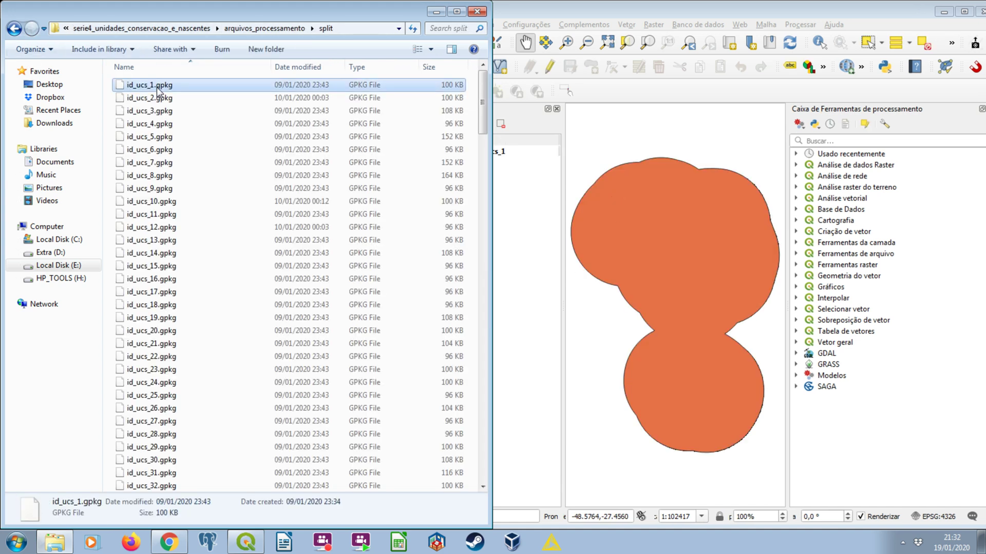
pyautogui.moveTo(140, 87); pyautogui.dragTo(714, 280)
pyautogui.click(786, 10)
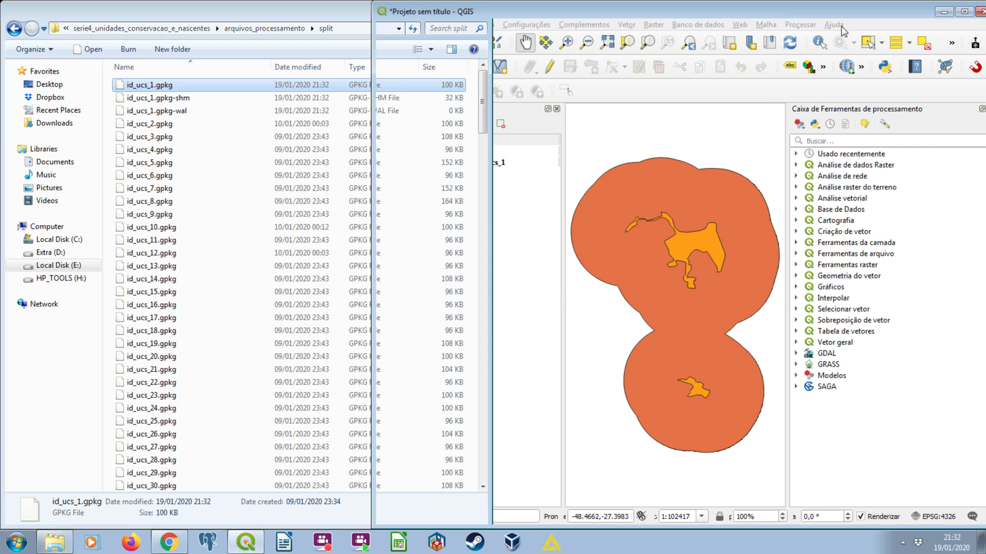
pyautogui.click(964, 12)
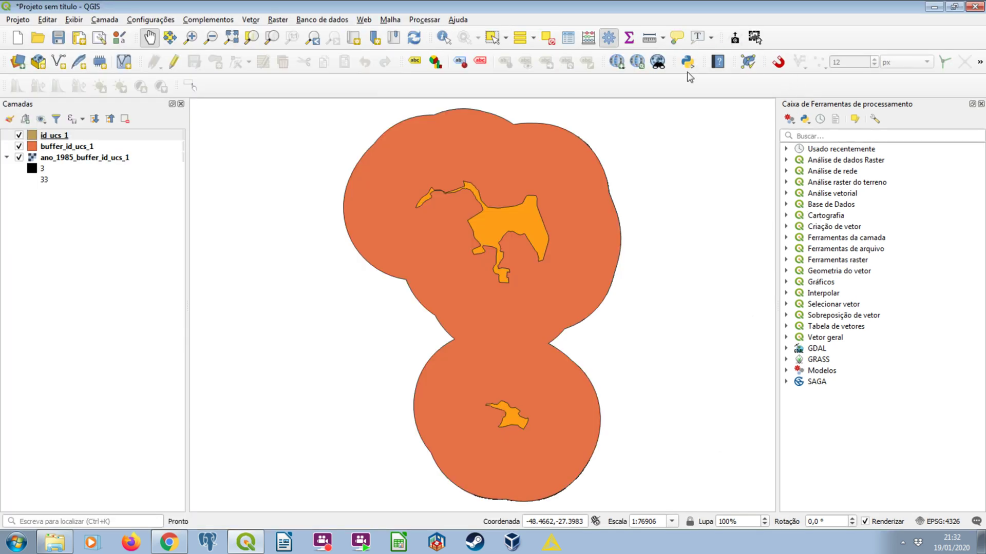
# Hide the id_ucs_1 and buffer_id_ucs_1 layers, comparing the buffer's extent with the 1985 raster
pyautogui.click(19, 136)
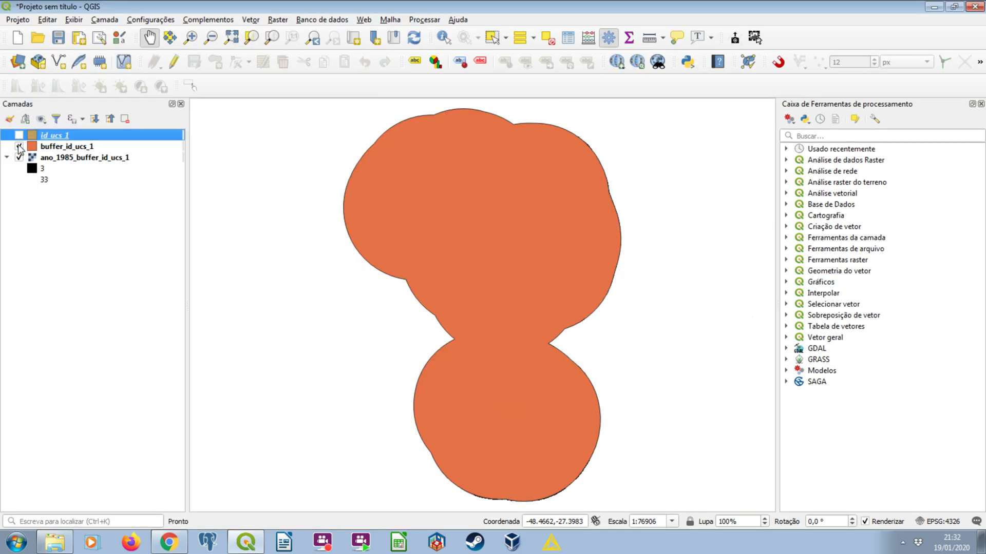
pyautogui.click(19, 147)
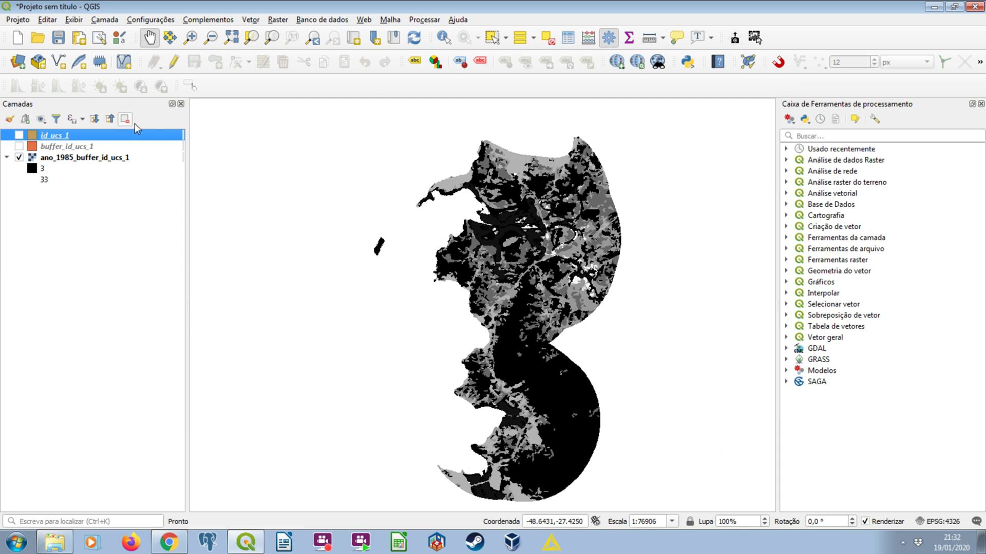
pyautogui.click(19, 147)
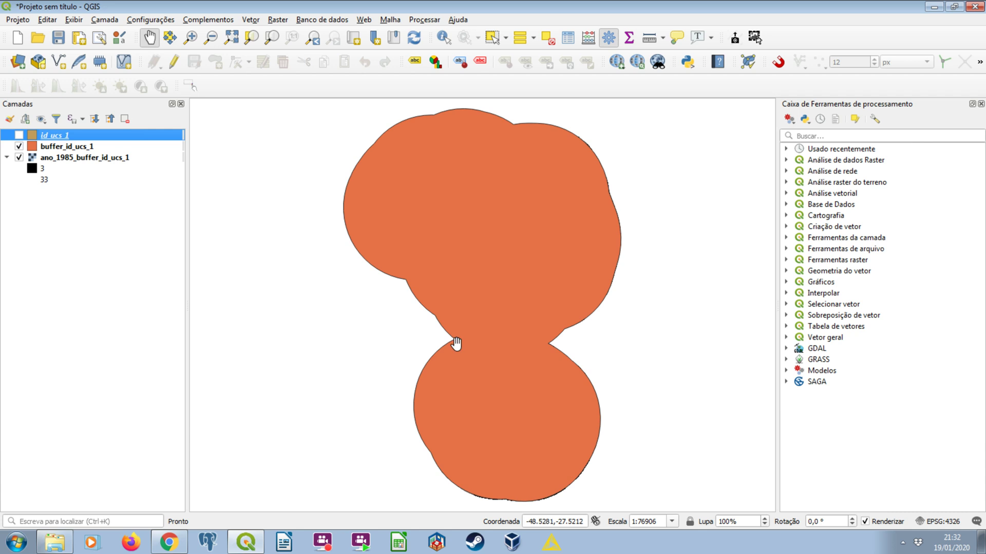
pyautogui.click(19, 146)
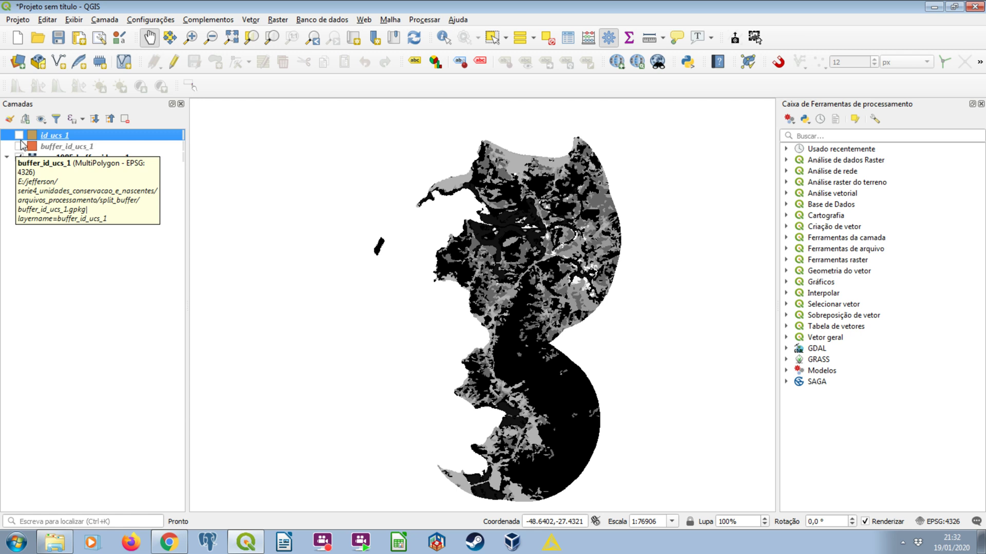
pyautogui.click(19, 147)
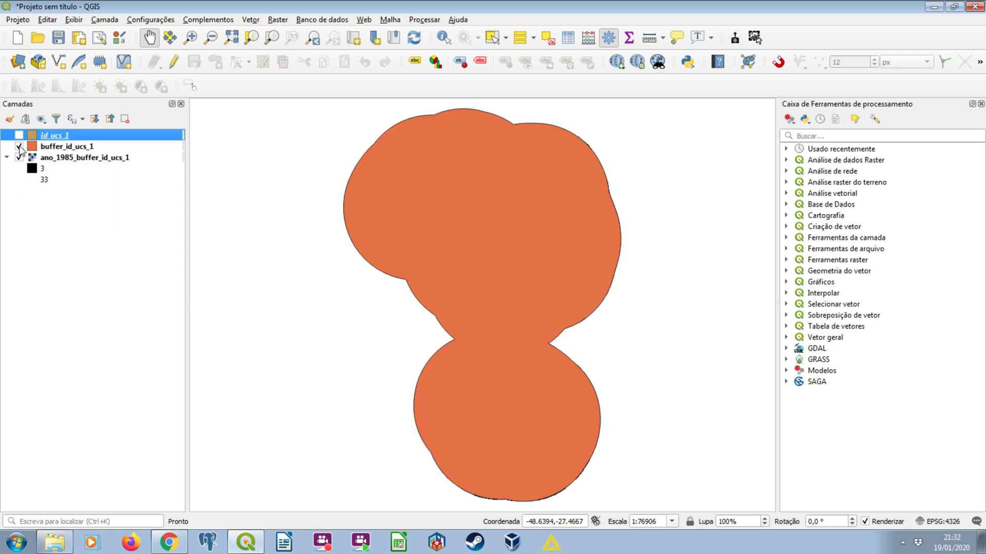
pyautogui.click(19, 147)
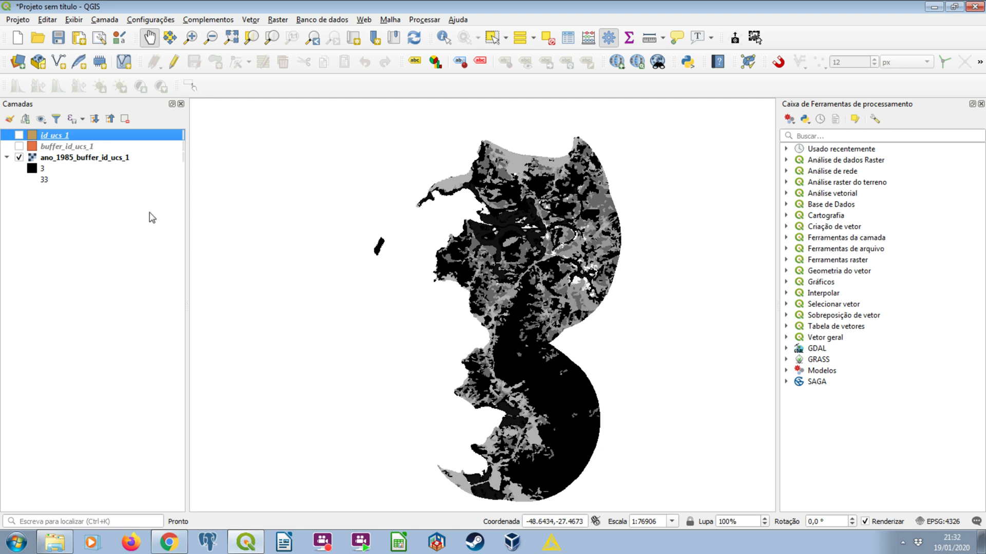
# Compare the id_ucs_1 and buffer_id_ucs_1 polygons with the ano_1985_buffer_id_ucs_1 raster by toggling their visibility, leaving both polygon layers hidden
pyautogui.click(123, 163)
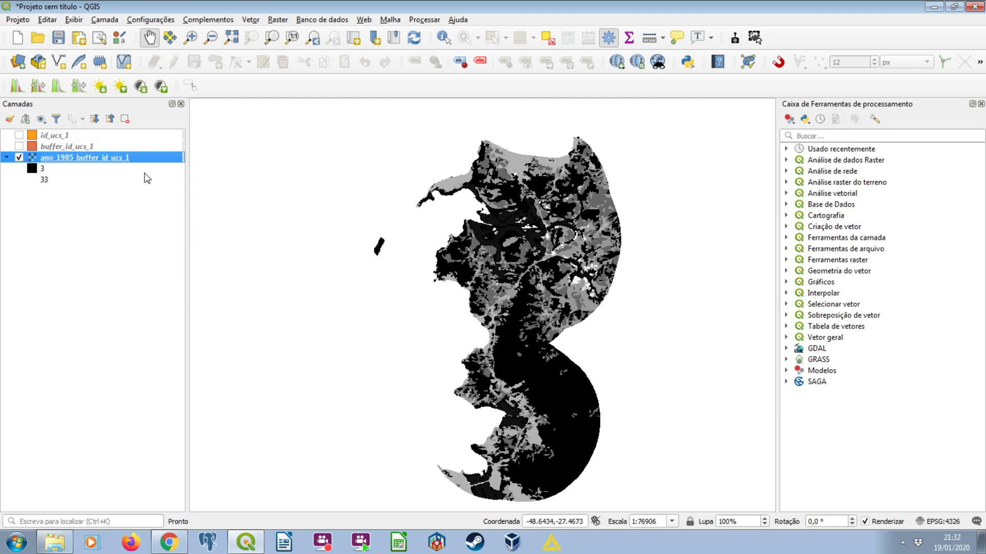
pyautogui.click(19, 135)
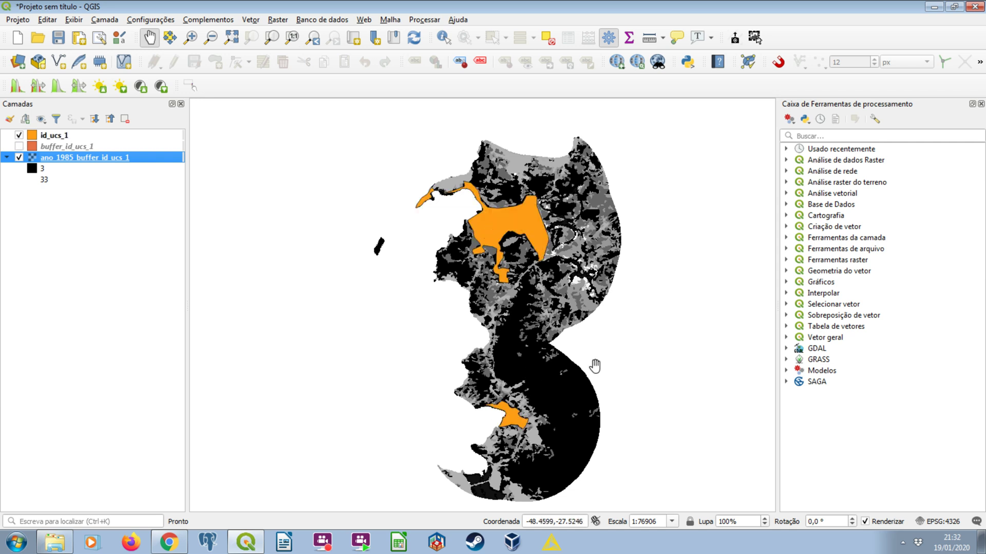
pyautogui.click(19, 135)
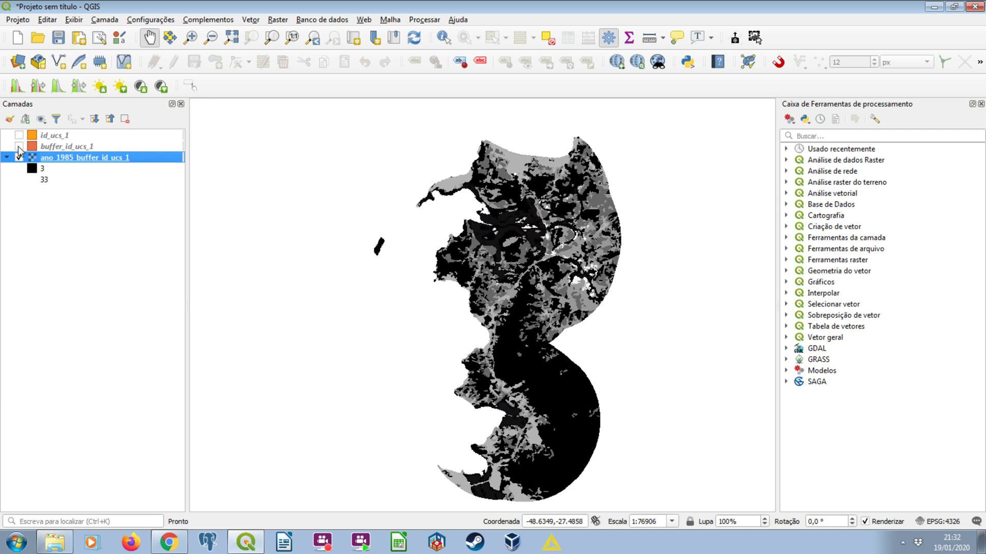
pyautogui.click(19, 147)
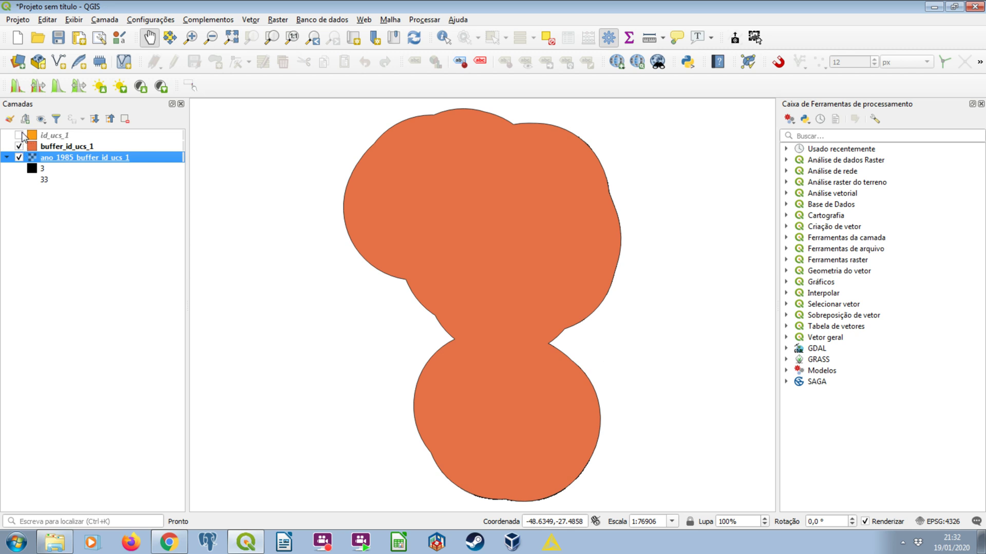
pyautogui.click(19, 135)
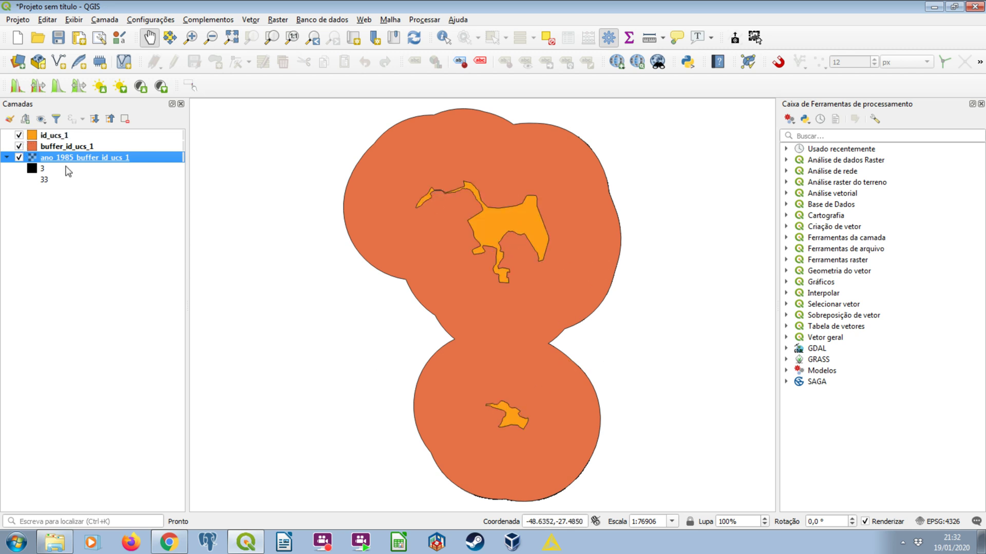
pyautogui.click(19, 146)
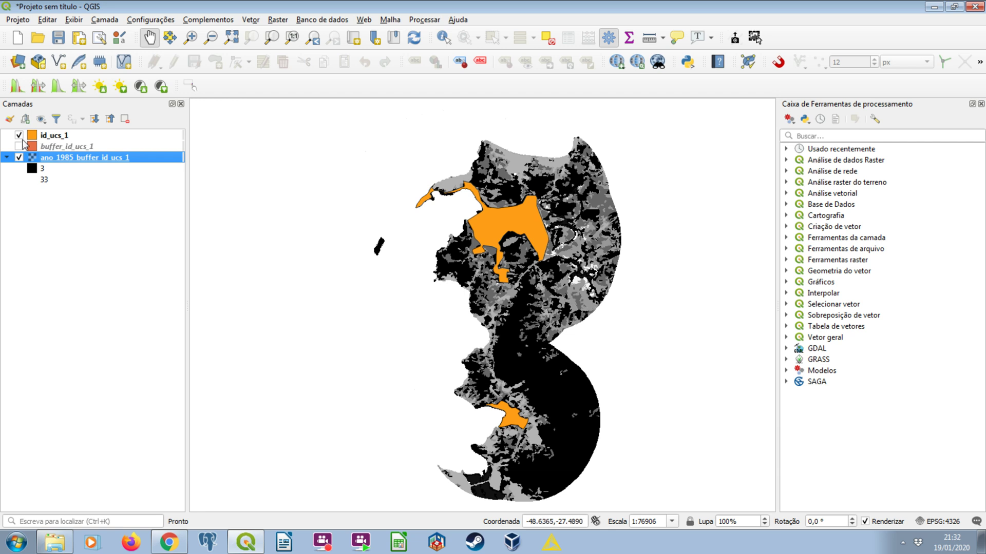
pyautogui.click(19, 135)
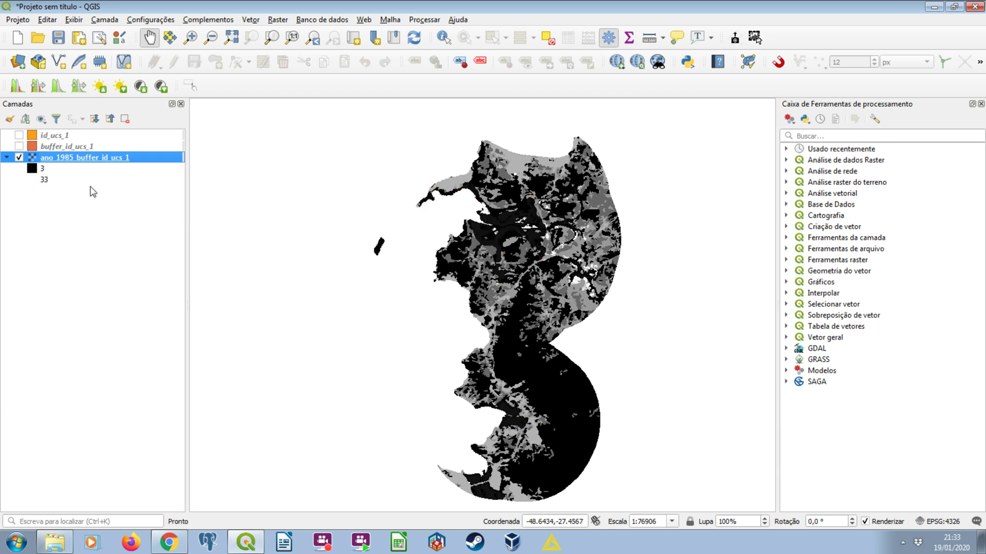
# Show the id_ucs_1 layer and inspect its attribute table, widening the nome_uc1 column to read the conservation unit's full name
pyautogui.click(20, 137)
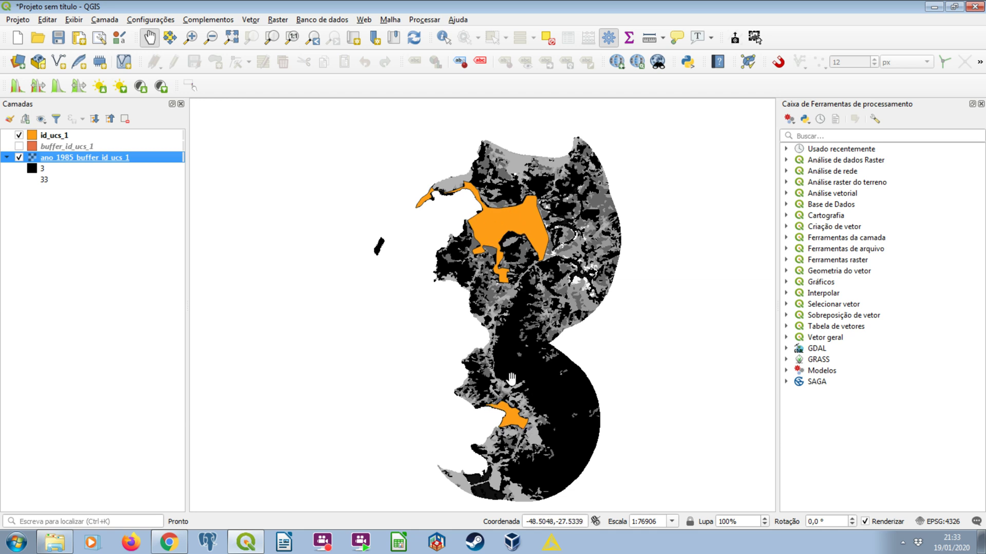
pyautogui.click(59, 137)
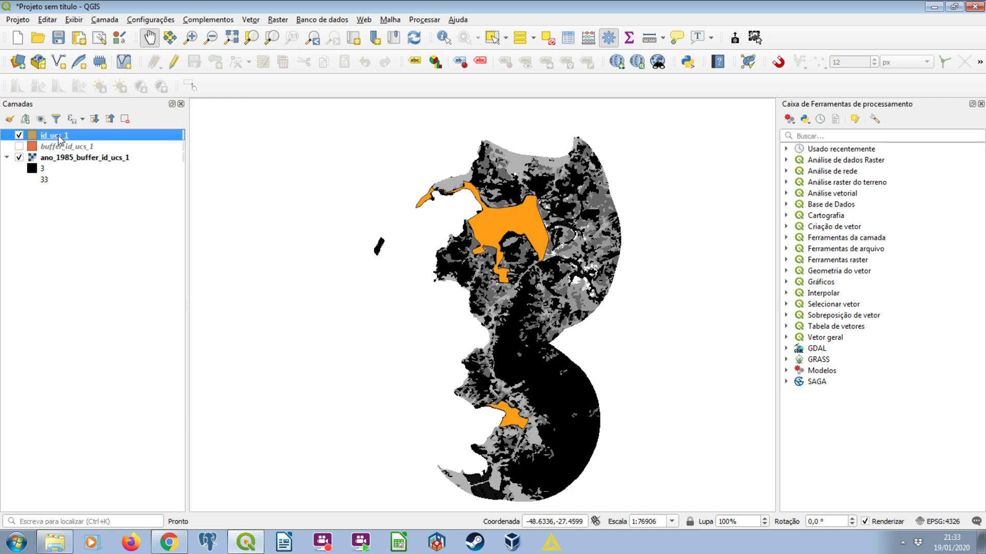
pyautogui.rightClick(59, 137)
pyautogui.click(103, 255)
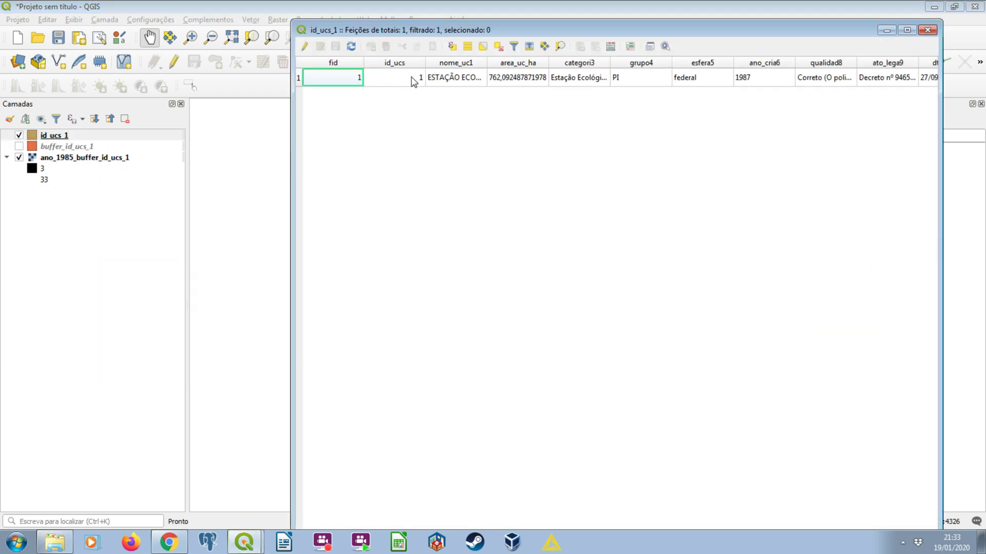
pyautogui.moveTo(487, 63); pyautogui.dragTo(669, 62)
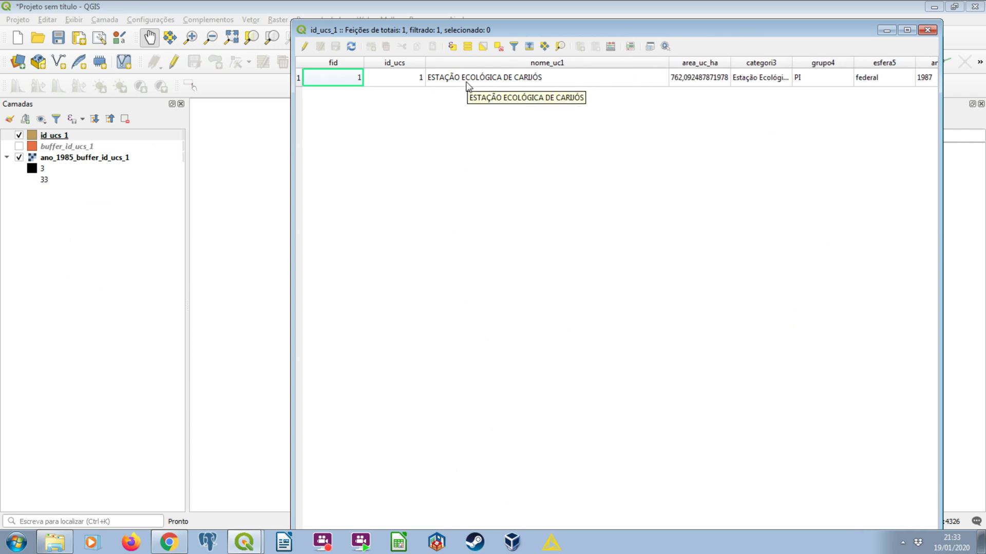
pyautogui.click(927, 30)
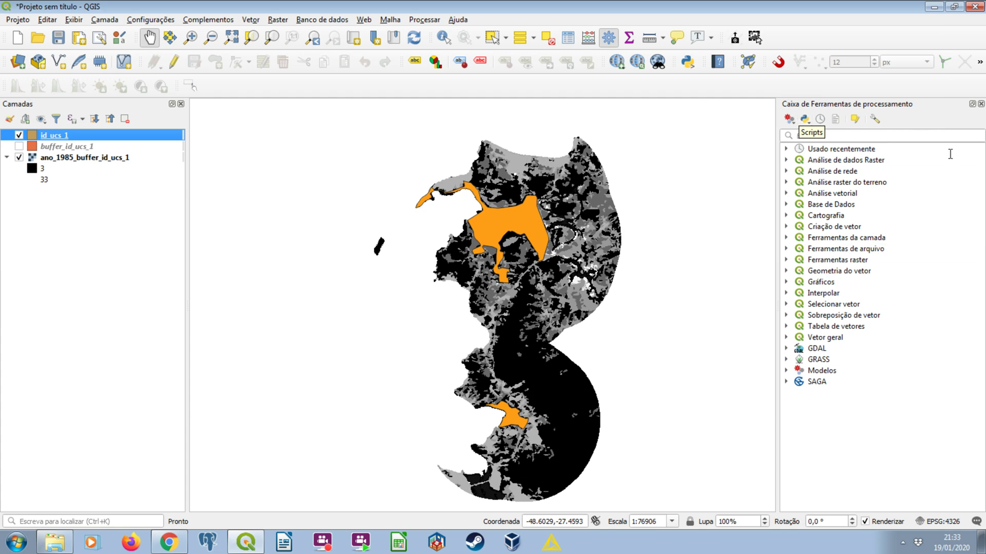
# Search the processing toolbox for "inters" and select the recently used Intersect tool
pyautogui.click(848, 135)
pyautogui.write('inters')
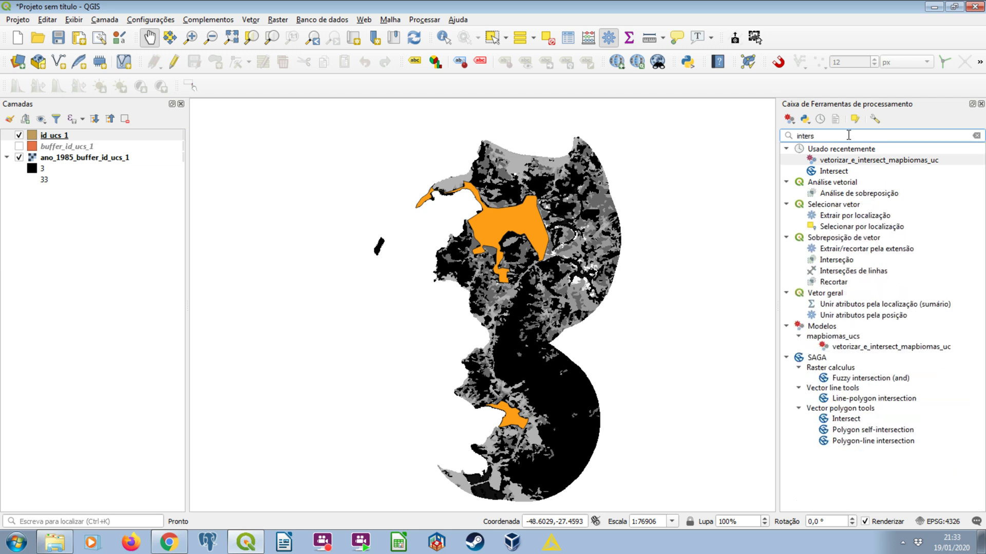
pyautogui.click(848, 174)
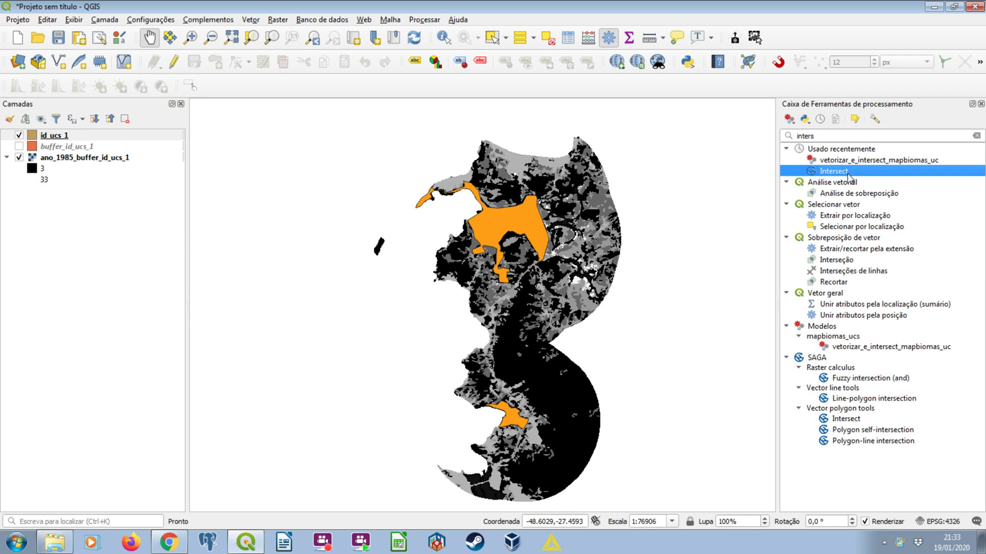
# Compare the id_ucs_1 polygons with the 1985 raster beneath by toggling their visibility, leaving id_ucs_1 hidden
pyautogui.click(19, 135)
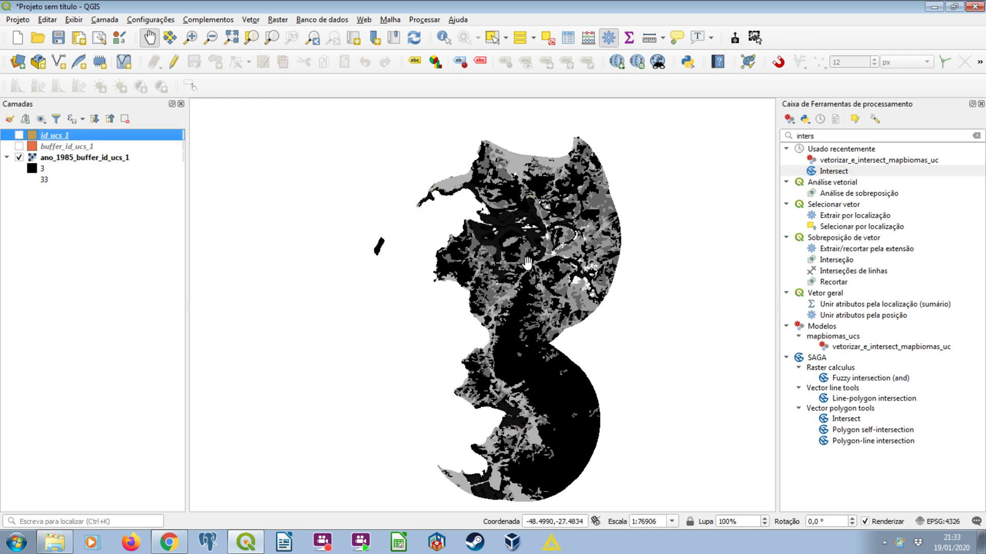
pyautogui.click(19, 135)
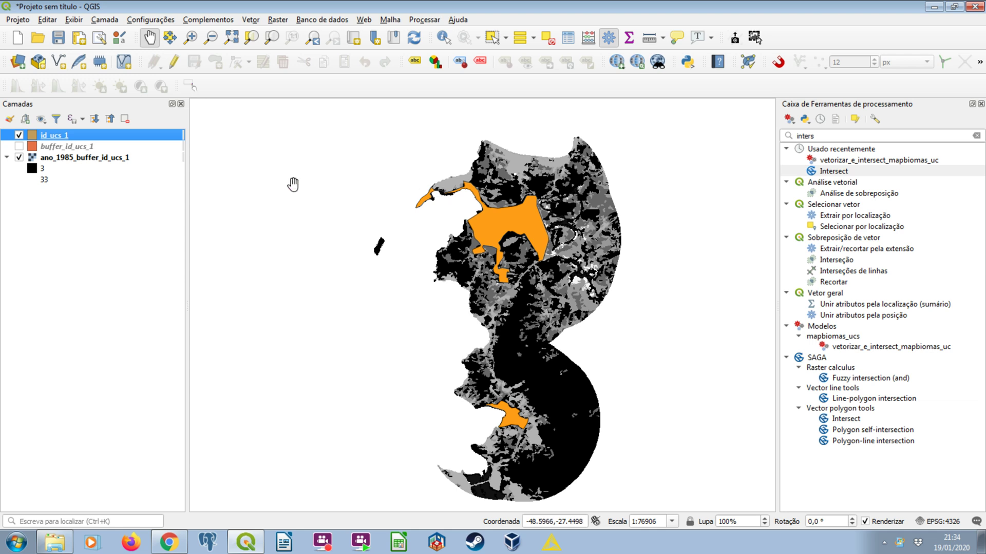
pyautogui.click(19, 135)
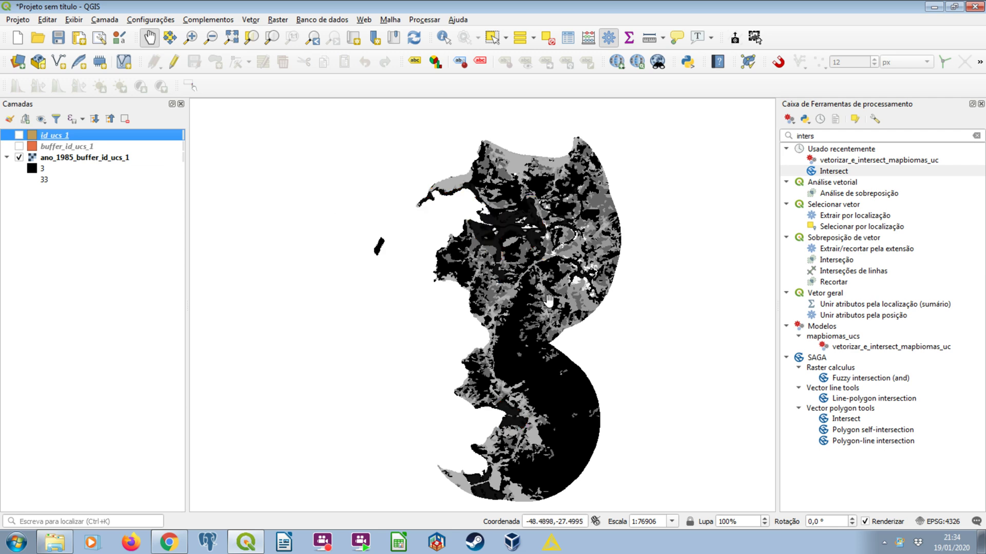
# Find the tool Raster para vetor (poligonizar) with "polygoni" and vectorize ano_1985_buffer_id_ucs_1 to a temporary file, naming the created field classe
pyautogui.doubleClick(859, 135)
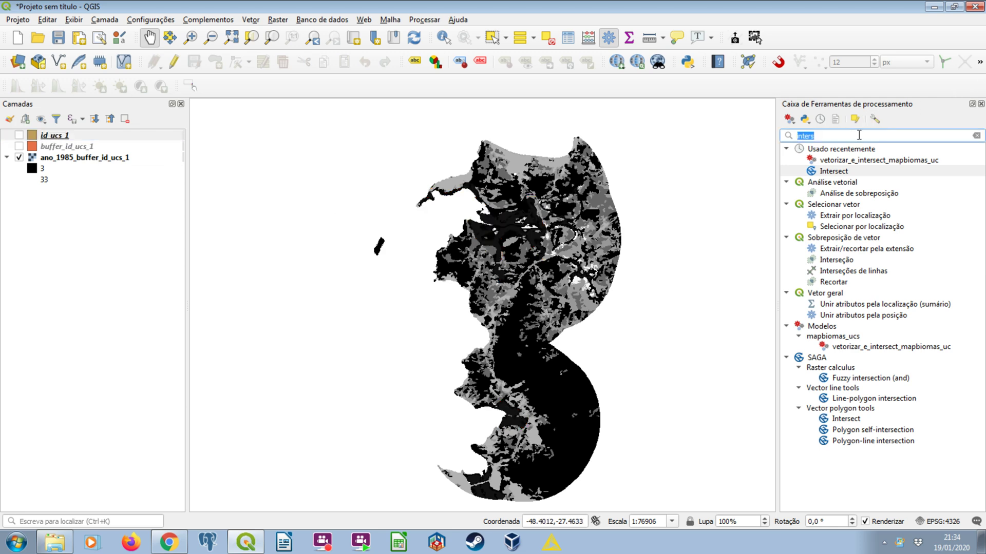
pyautogui.write('polyg')
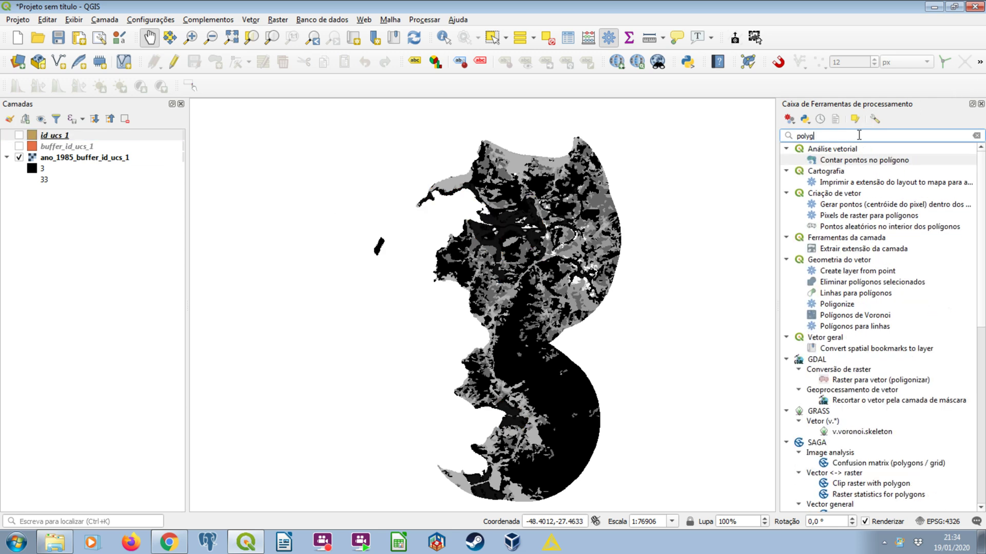
pyautogui.write('oni')
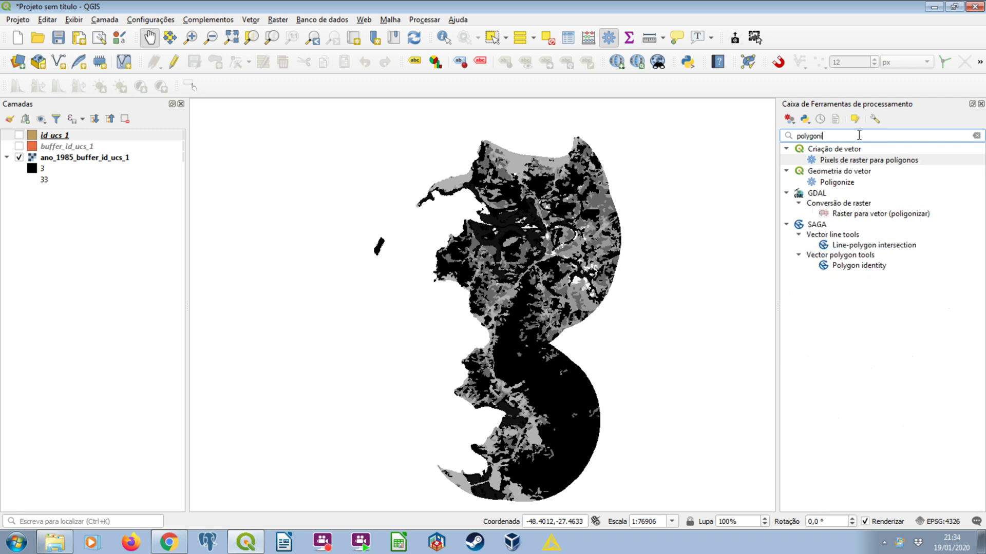
pyautogui.doubleClick(893, 213)
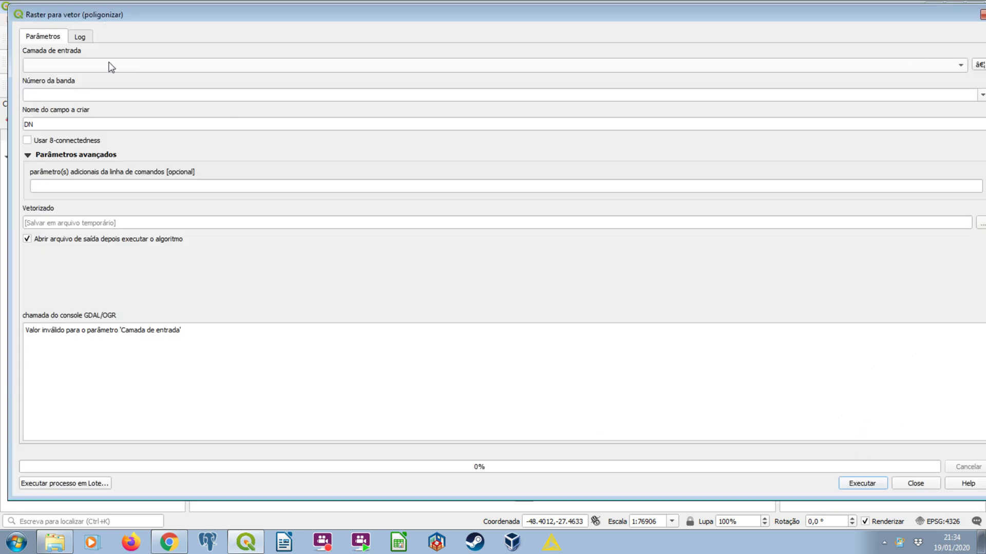
pyautogui.click(102, 68)
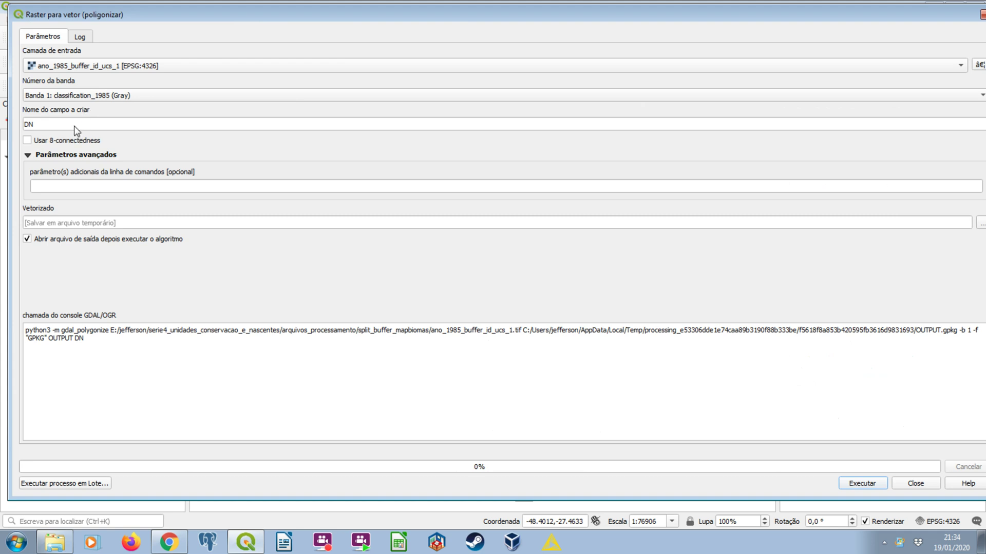
pyautogui.doubleClick(75, 124)
pyautogui.write('classe')
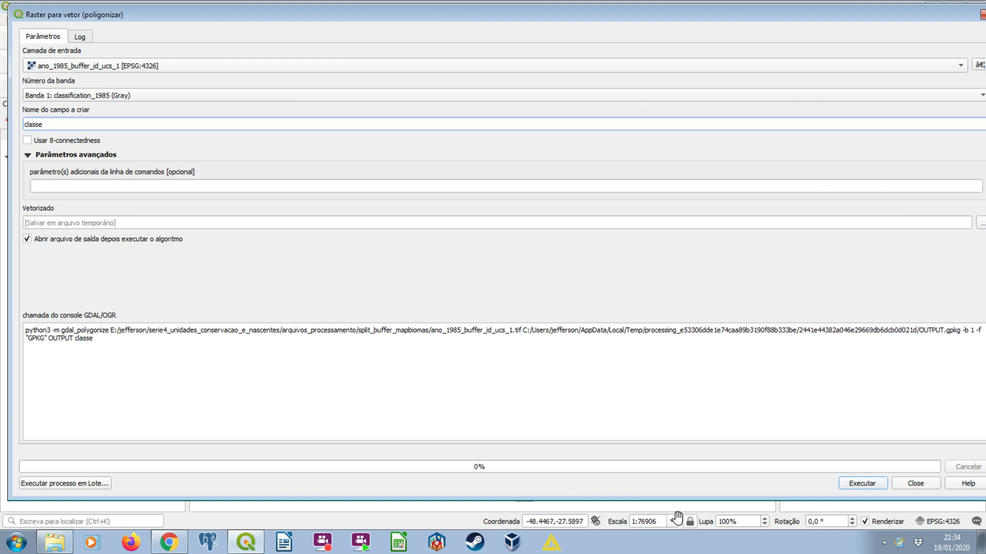
pyautogui.click(841, 483)
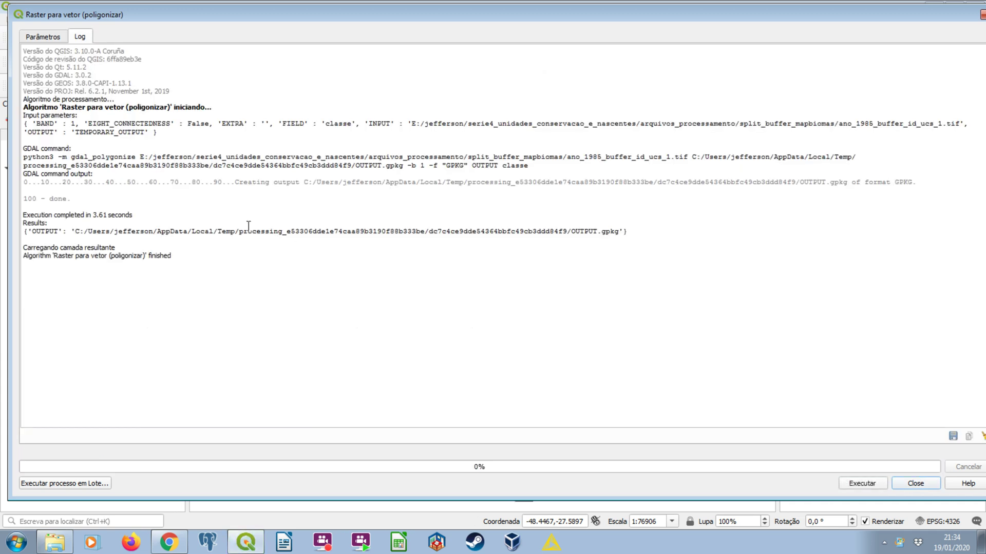
pyautogui.click(915, 483)
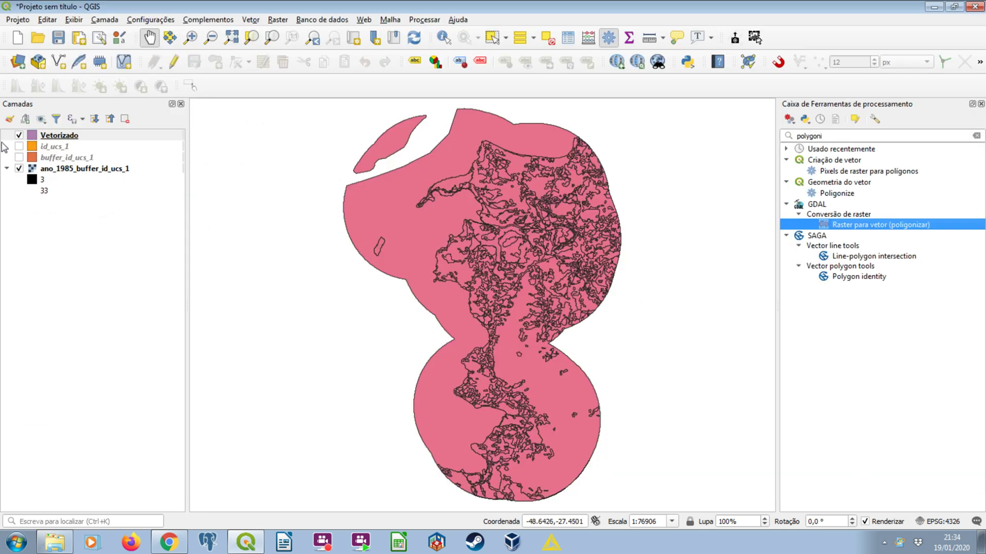
# Compare the Vetorizado layer with the 1985 raster by toggling visibility, leaving the raster hidden and only Vetorizado shown
pyautogui.click(19, 136)
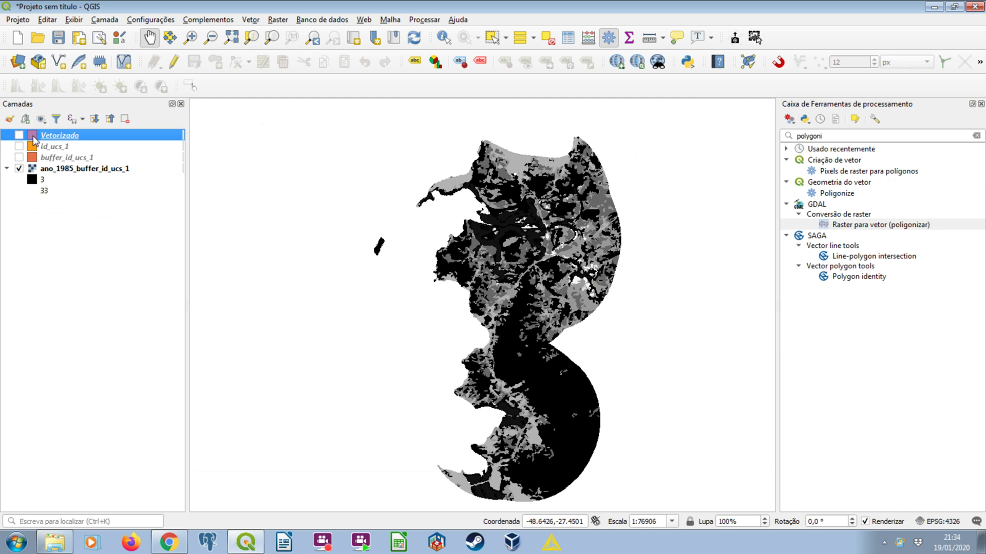
pyautogui.click(83, 169)
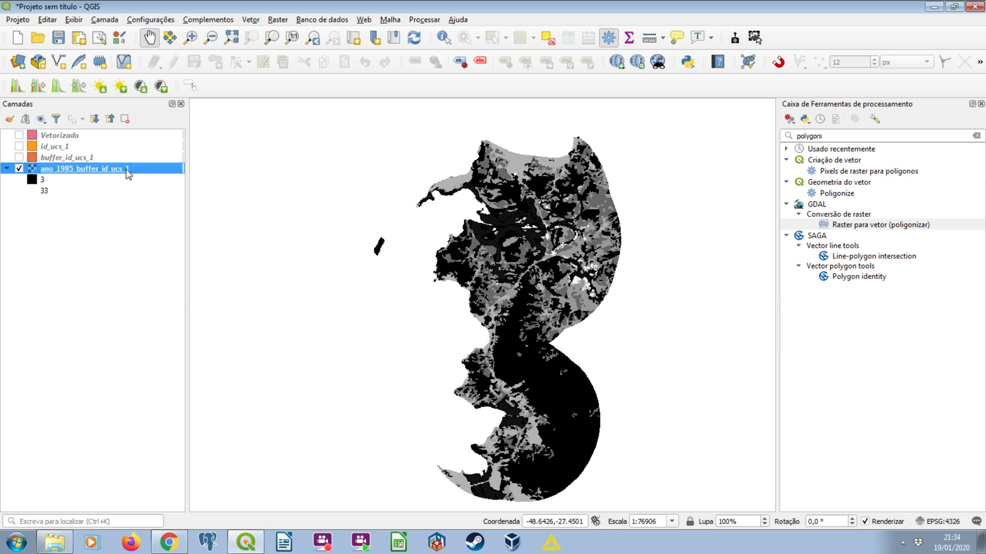
pyautogui.click(19, 158)
pyautogui.click(19, 157)
pyautogui.click(19, 169)
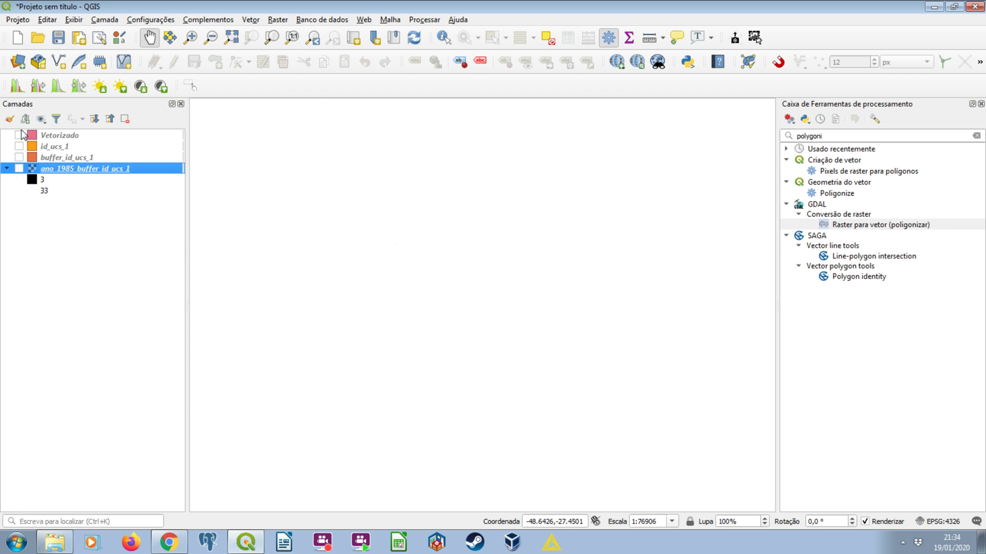
pyautogui.click(23, 136)
pyautogui.click(19, 136)
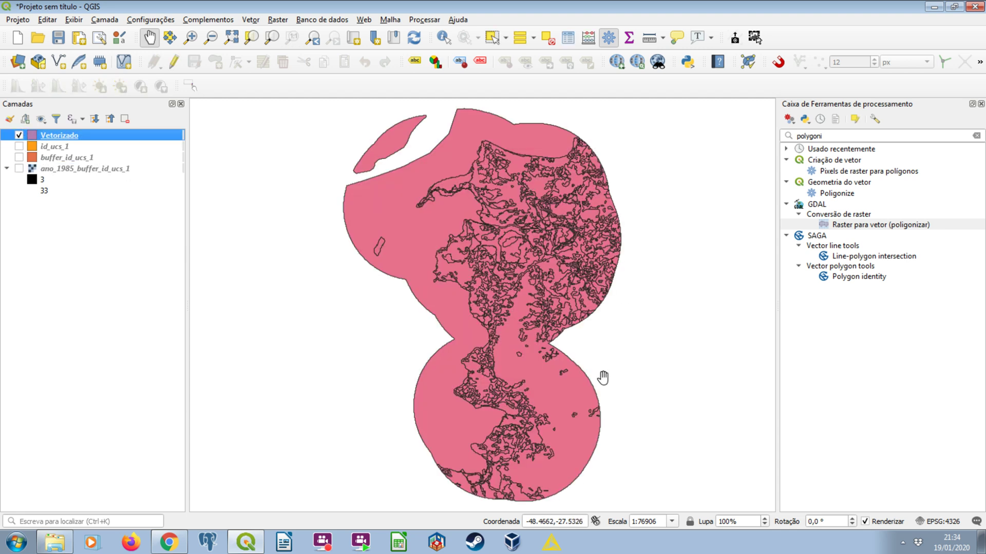
# Inspect the classe values in the attribute table of the Vetorizado layer
pyautogui.rightClick(87, 136)
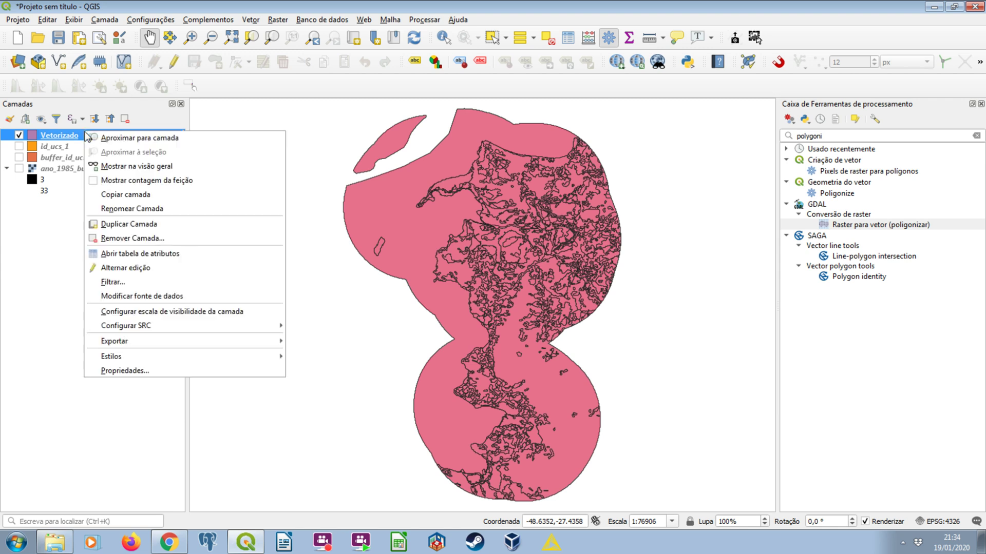
pyautogui.click(164, 253)
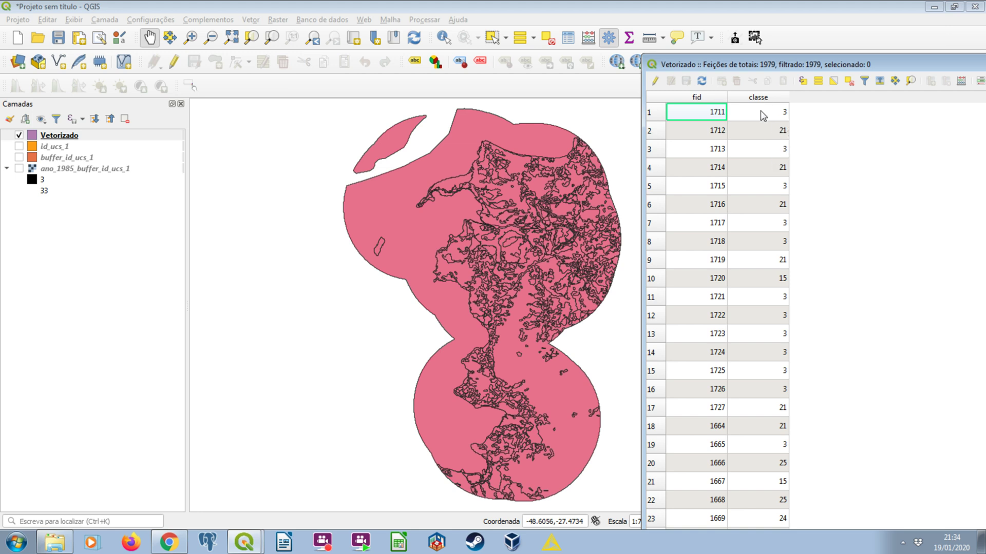
pyautogui.click(7, 169)
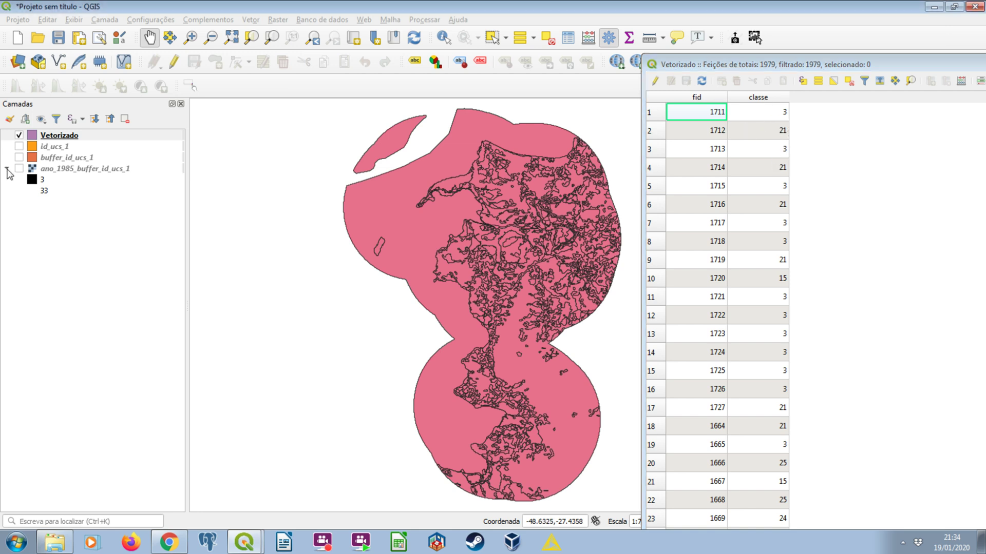
# Compare the Vetorizado polygon outlines with the 1985 raster pixels at close range, then hide the raster and fit the view to Vetorizado
pyautogui.click(19, 169)
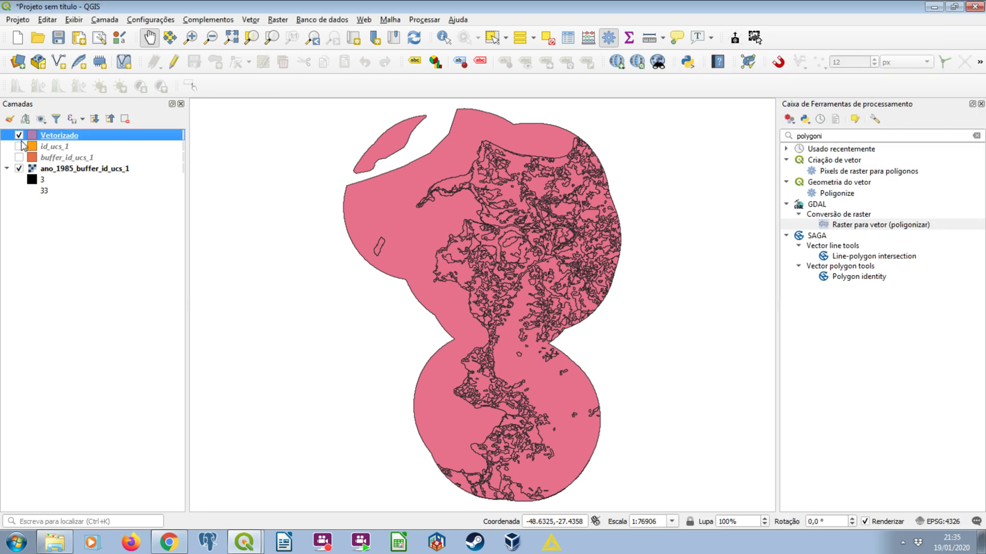
pyautogui.click(19, 135)
pyautogui.scroll(2, 569, 224)
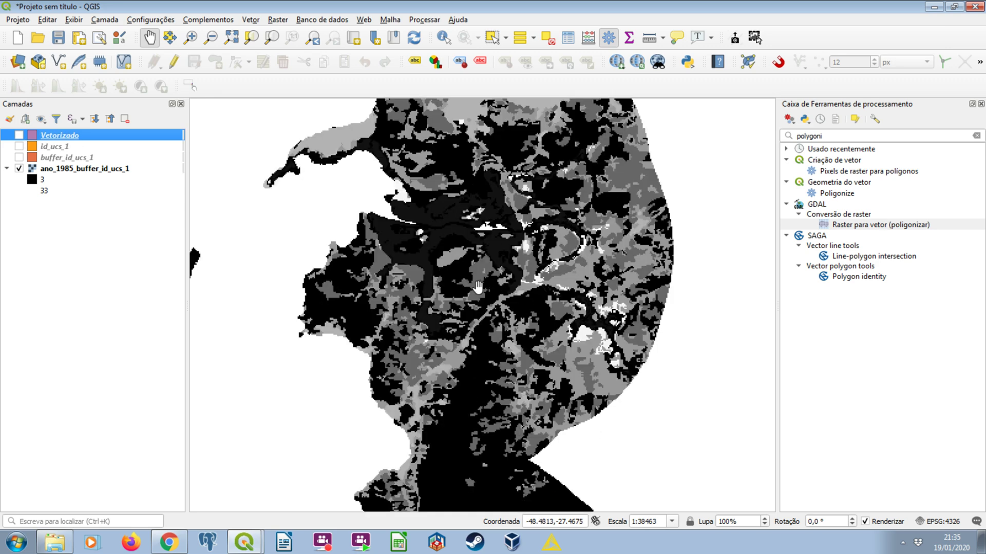
pyautogui.scroll(2, 480, 287)
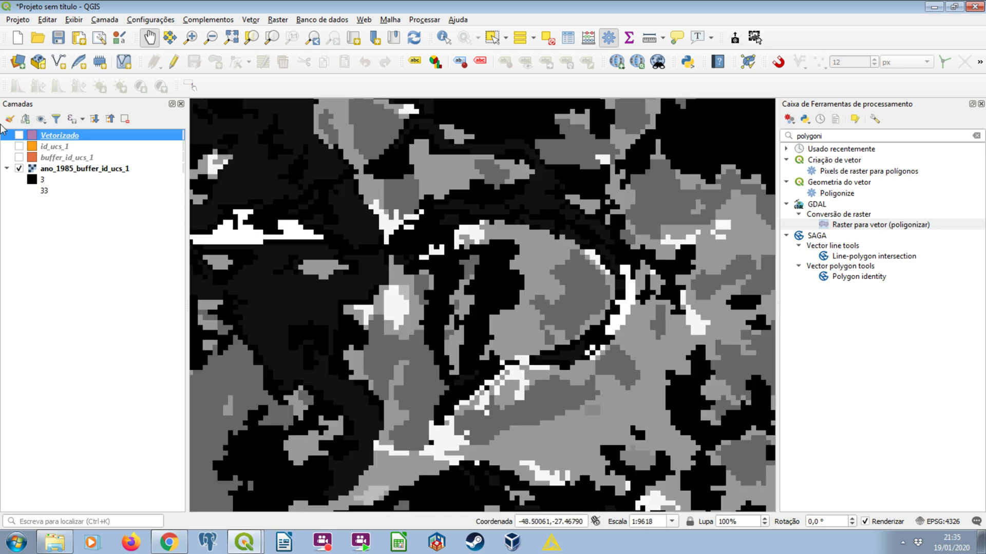
pyautogui.click(19, 135)
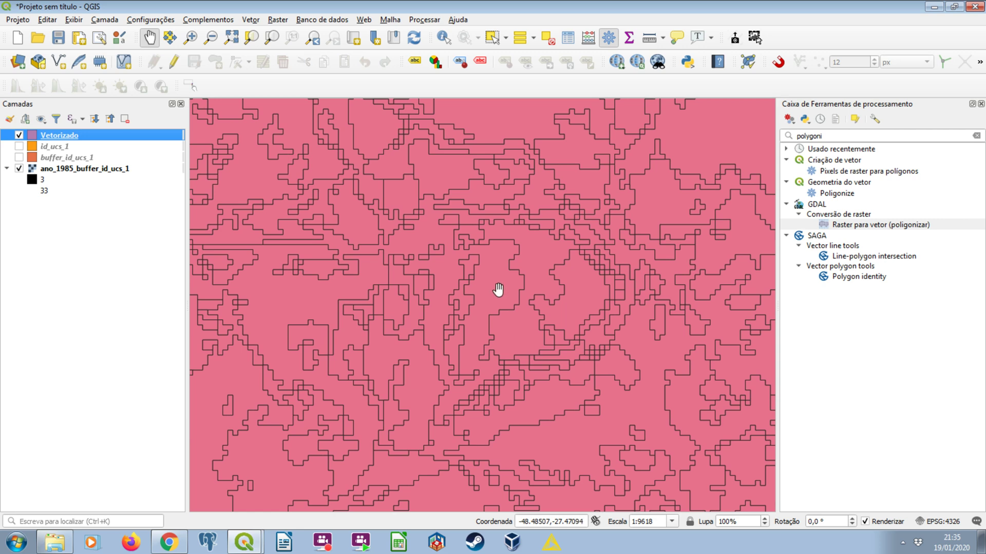
pyautogui.press('space')
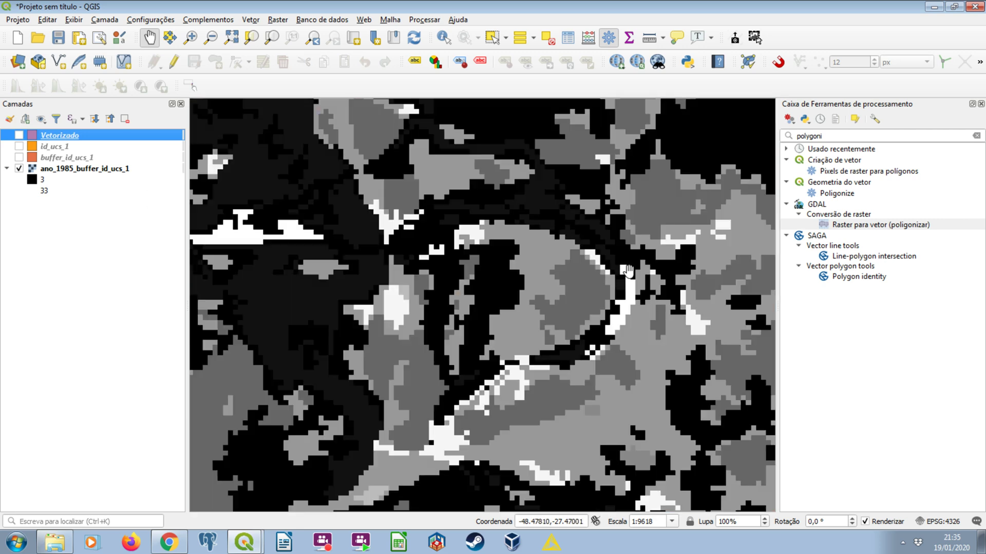
pyautogui.press('space')
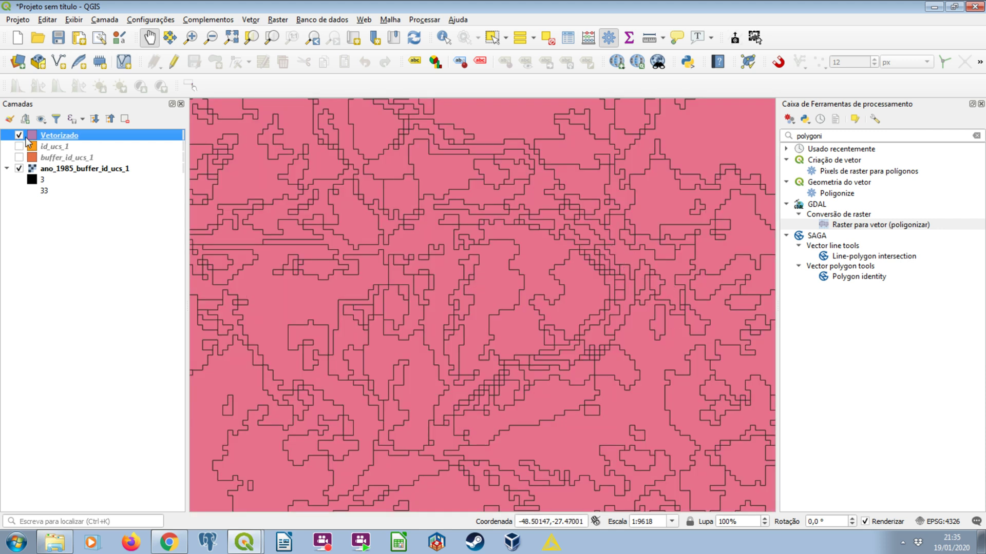
pyautogui.press('space')
pyautogui.rightClick(26, 141)
pyautogui.click(62, 148)
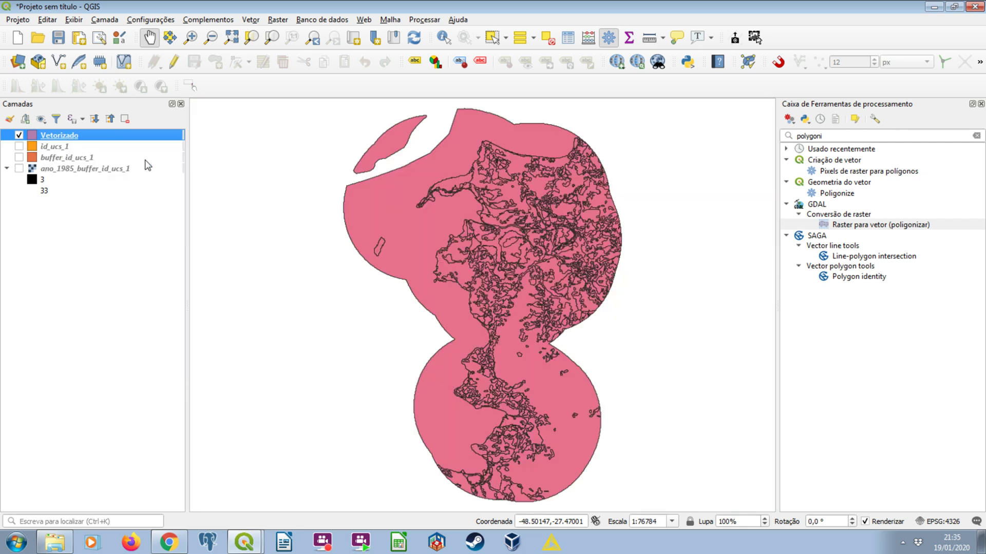
# Hide Vetorizado and view the id_ucs_1 conservation unit polygons on their own, then hide them too
pyautogui.click(19, 135)
pyautogui.click(19, 147)
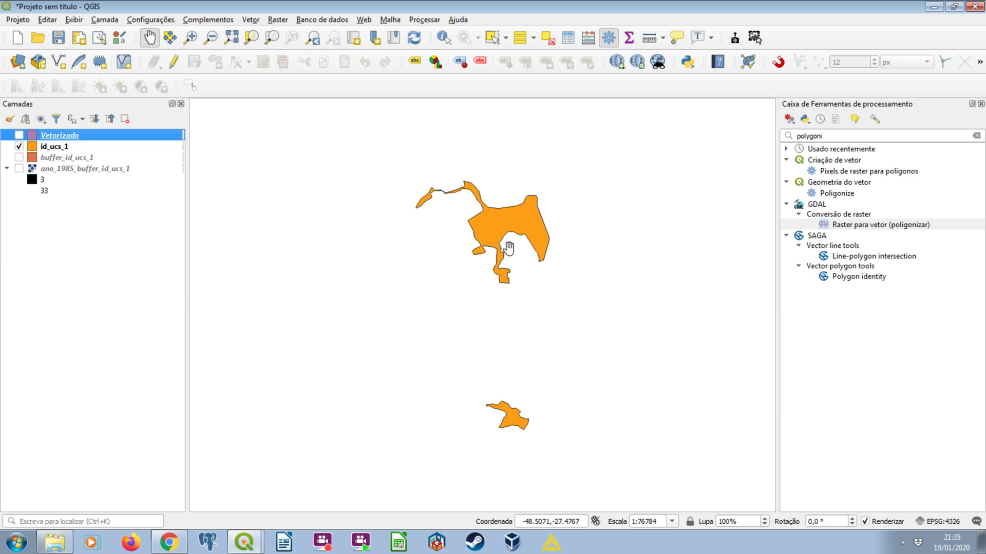
pyautogui.click(19, 146)
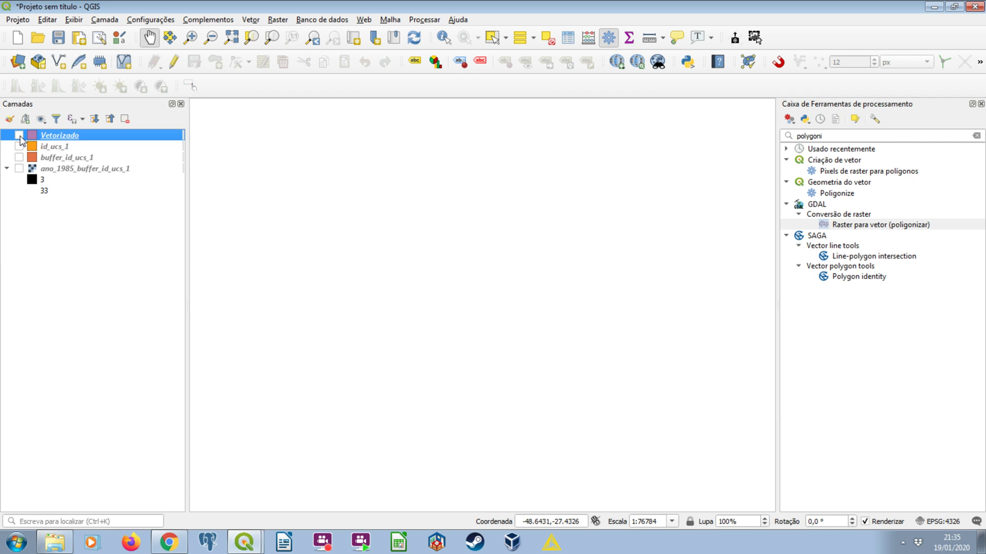
# Show the Vetorizado layer again and review the fid and classe columns of its attribute table
pyautogui.click(19, 135)
pyautogui.rightClick(37, 135)
pyautogui.click(81, 256)
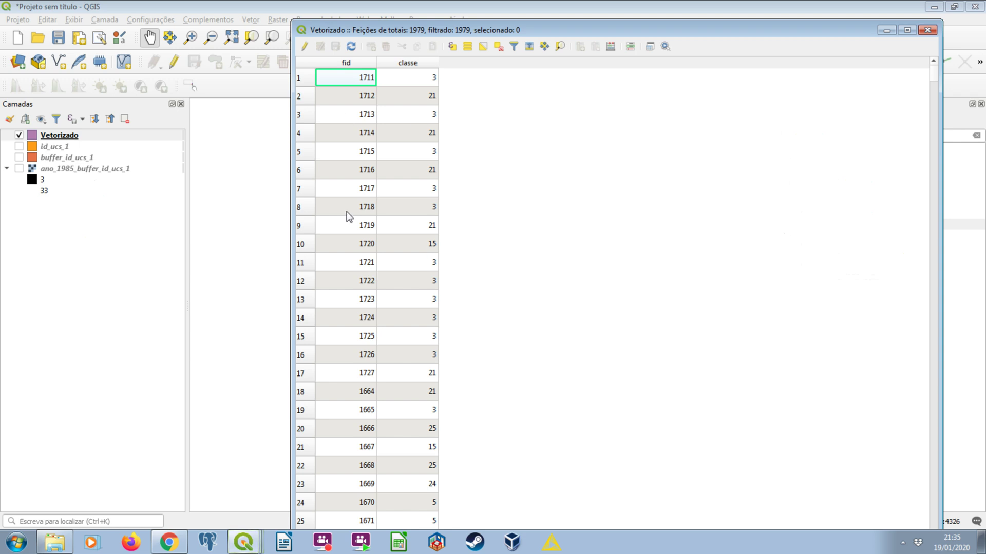
pyautogui.click(927, 30)
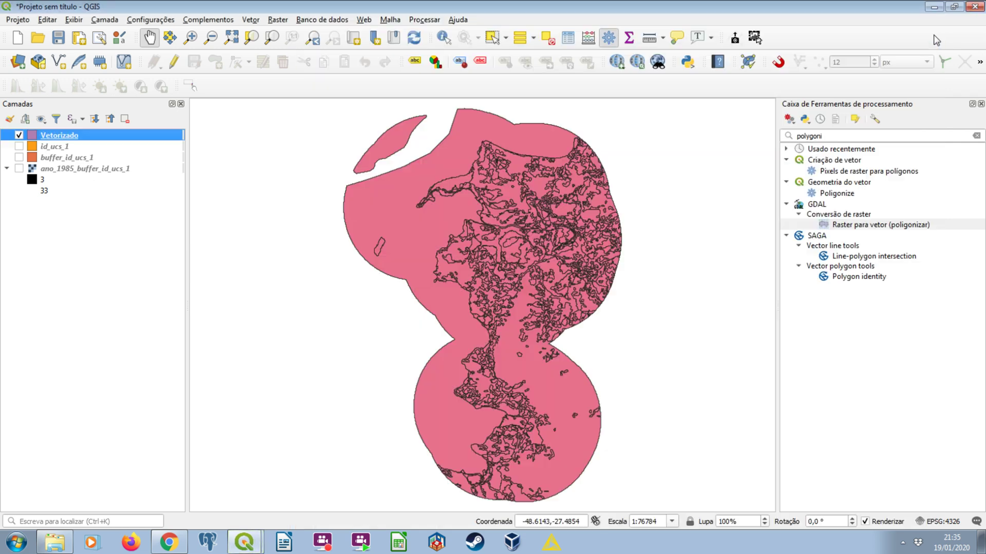
# Search the processing toolbox for "clip" and try to clip Vetorizado with id_ucs_1 as overlay using Recortar, outputting a temporary layer
pyautogui.doubleClick(875, 137)
pyautogui.write('c')
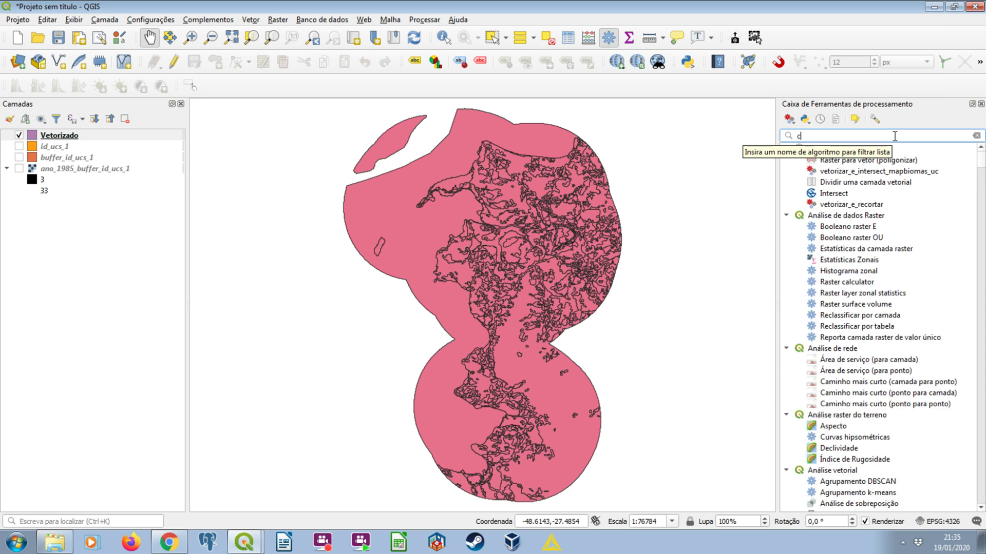
pyautogui.write('lip')
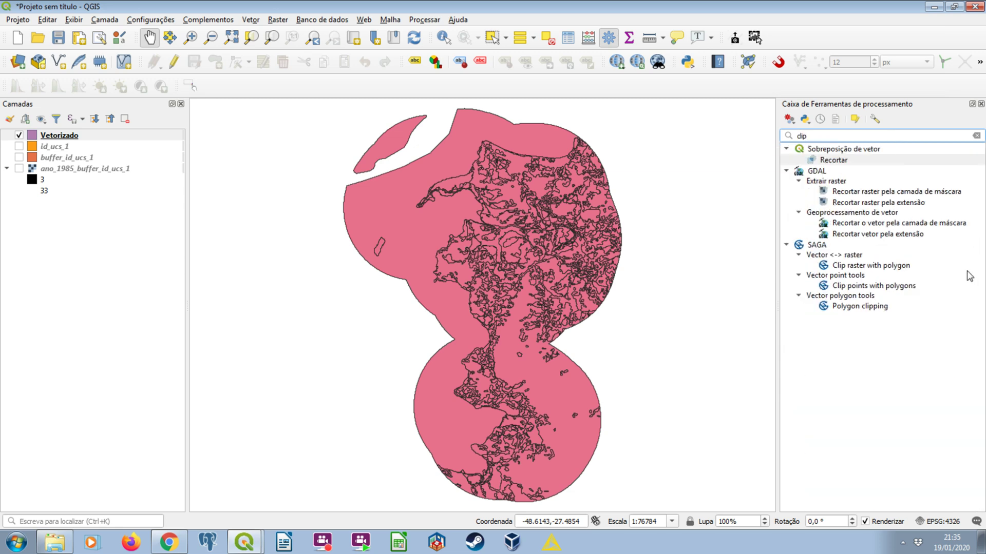
pyautogui.doubleClick(833, 159)
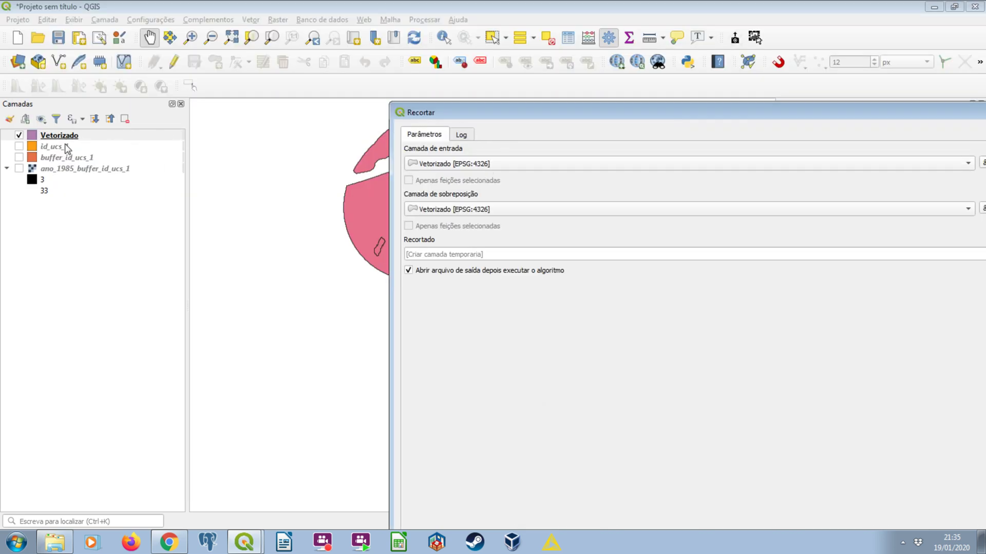
pyautogui.click(457, 211)
pyautogui.click(461, 196)
pyautogui.doubleClick(486, 105)
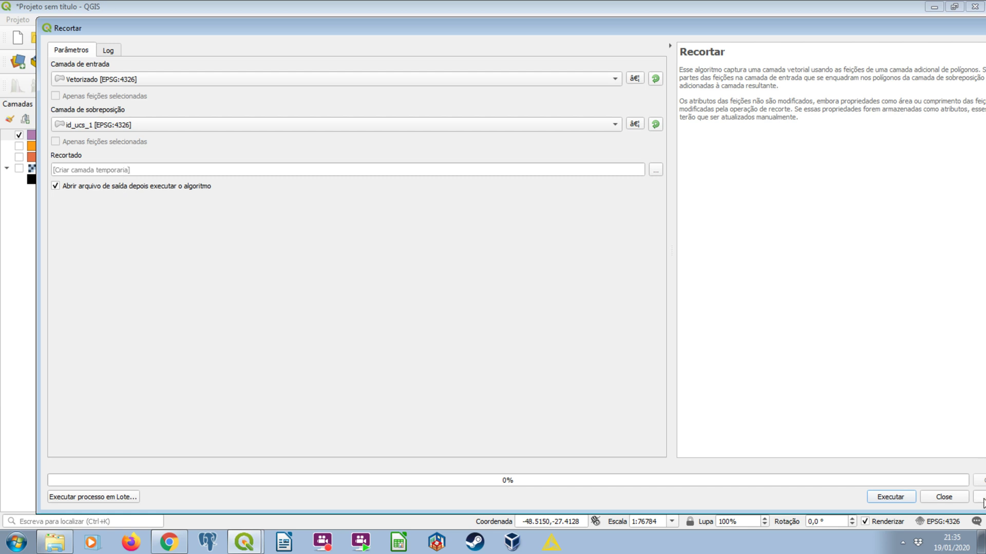
pyautogui.click(890, 497)
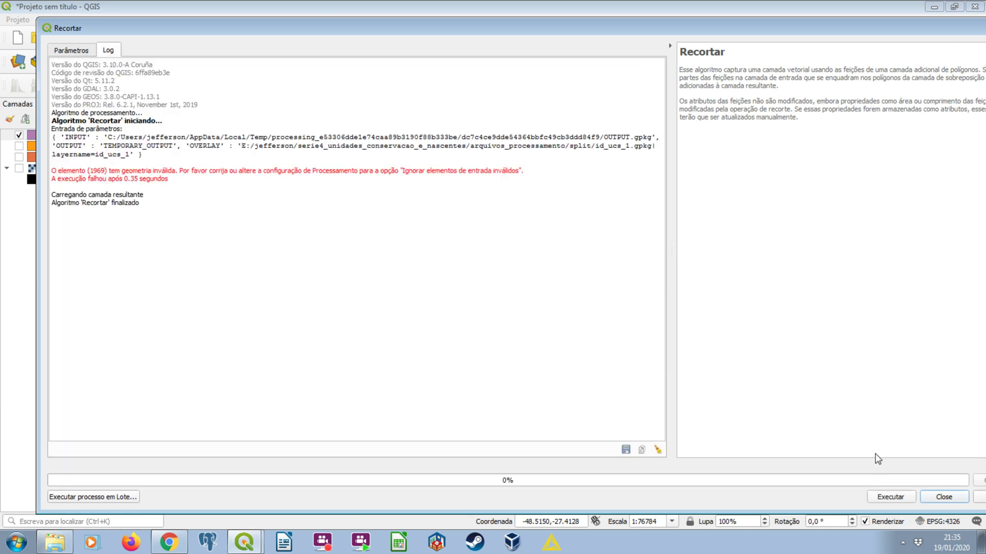
pyautogui.moveTo(875, 455); pyautogui.dragTo(650, 72)
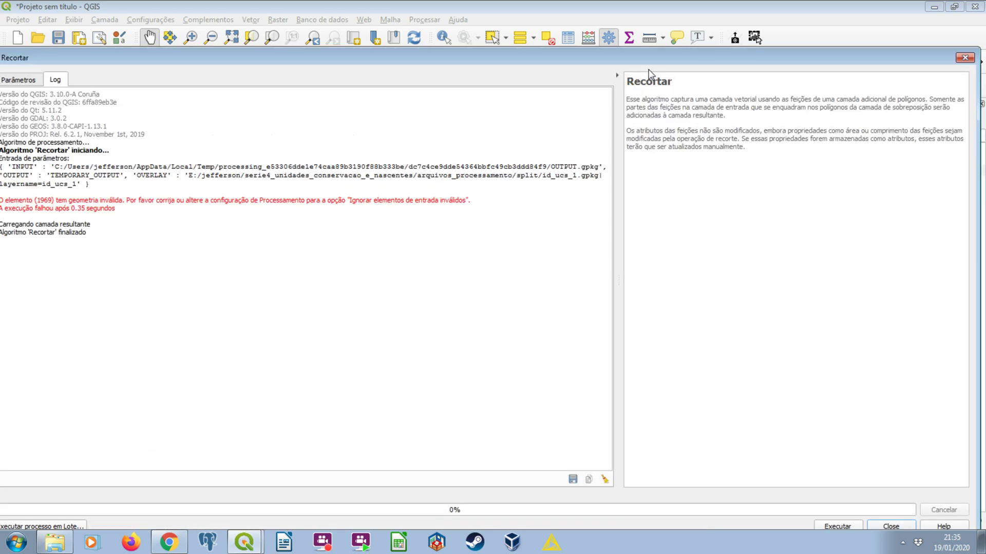
# Close Recortar and clip Vetorizado with id_ucs_1 as mask layer using GDAL's Recortar o vetor pela camada de máscara, outputting a temporary file
pyautogui.click(965, 57)
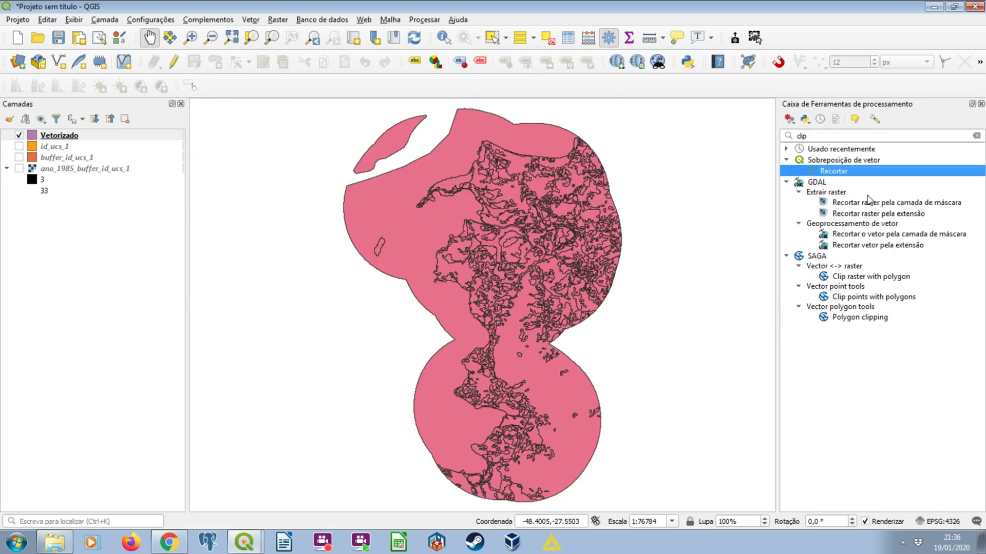
pyautogui.click(876, 234)
pyautogui.doubleClick(876, 233)
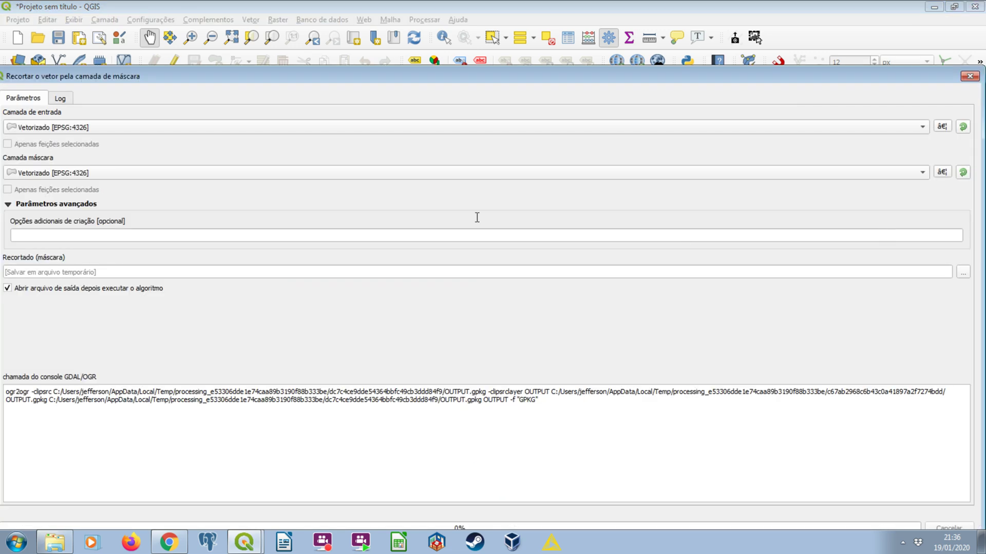
pyautogui.click(126, 173)
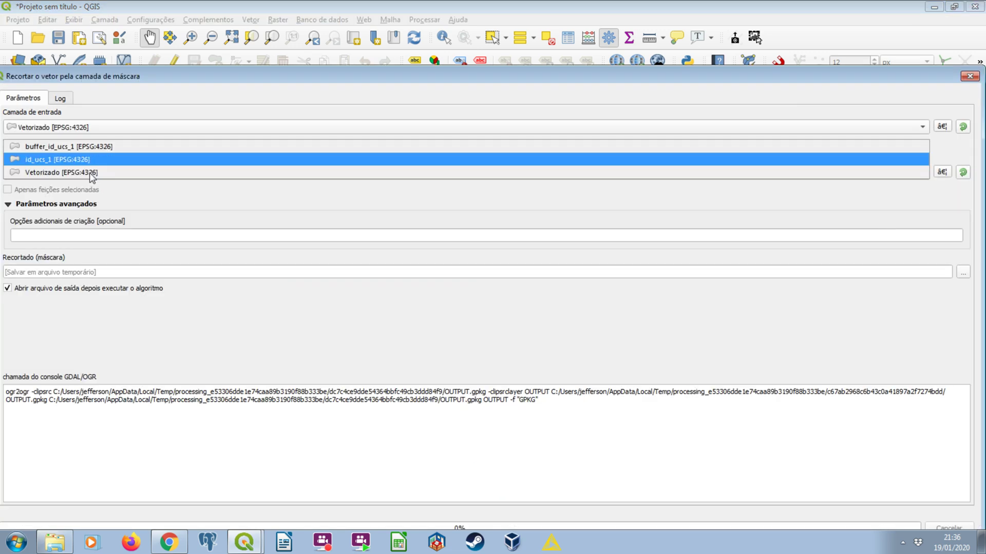
pyautogui.click(92, 159)
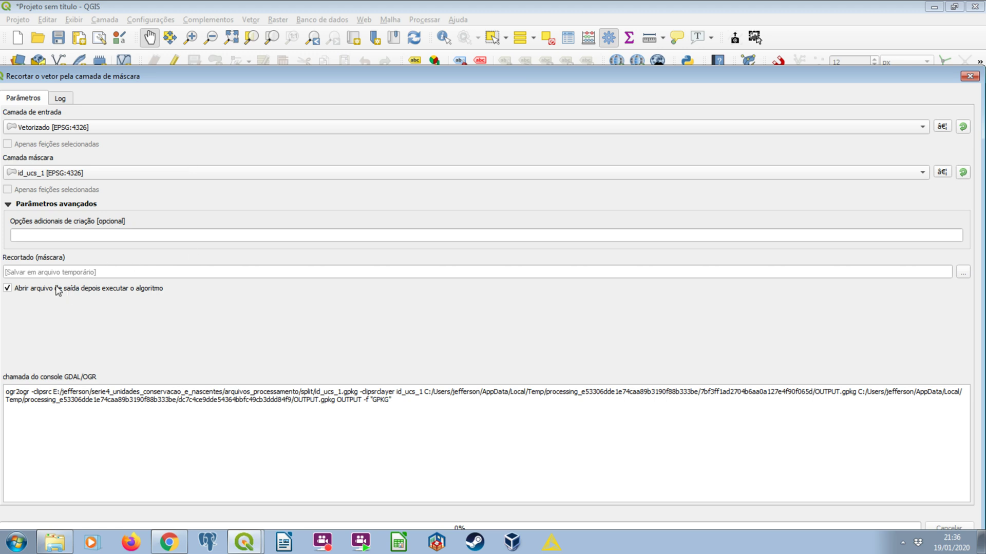
pyautogui.moveTo(813, 81); pyautogui.dragTo(831, 27)
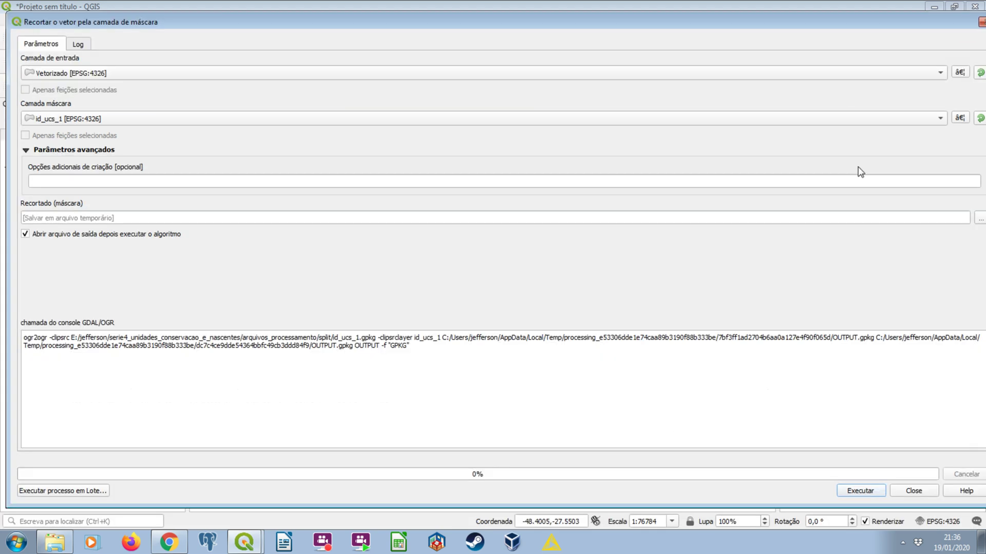
pyautogui.click(869, 494)
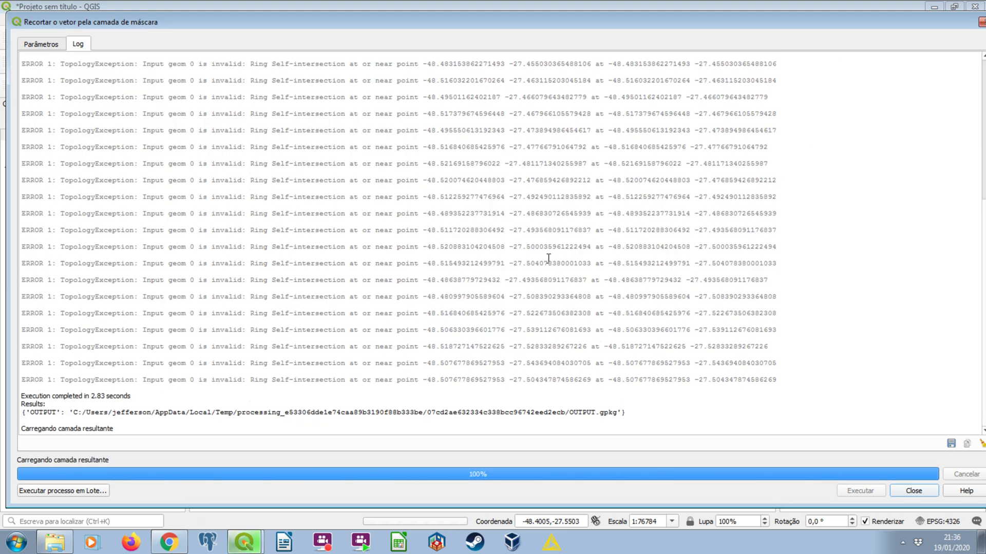
pyautogui.click(919, 496)
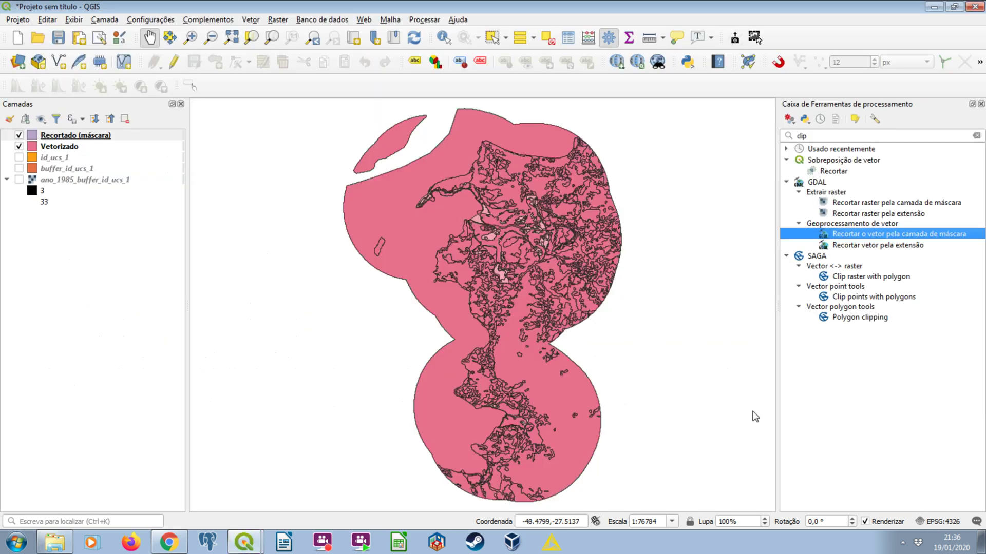
# Compare the Recortado (máscara) polygons with Vetorizado, both at close range and over the whole buffer area, by switching Vetorizado's visibility
pyautogui.click(19, 147)
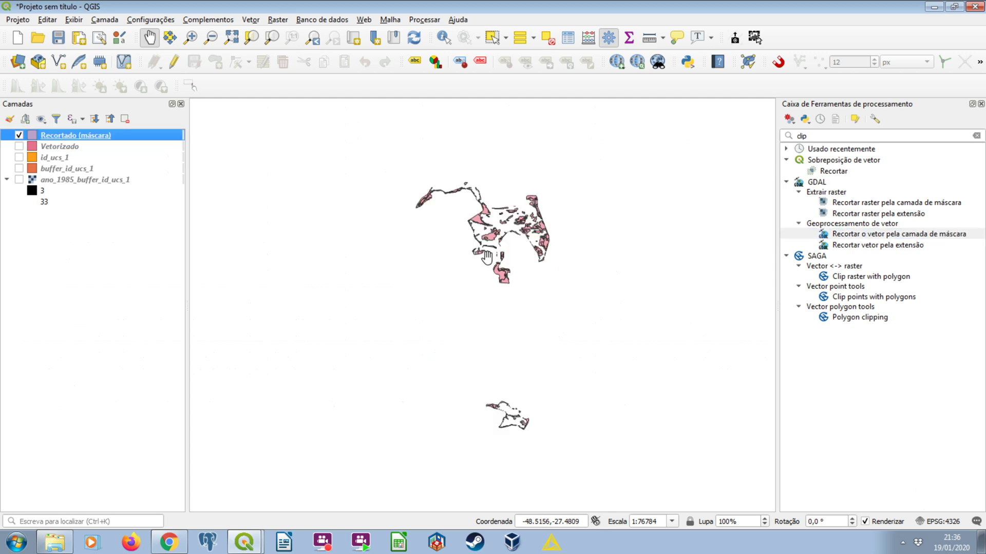
pyautogui.scroll(3, 505, 222)
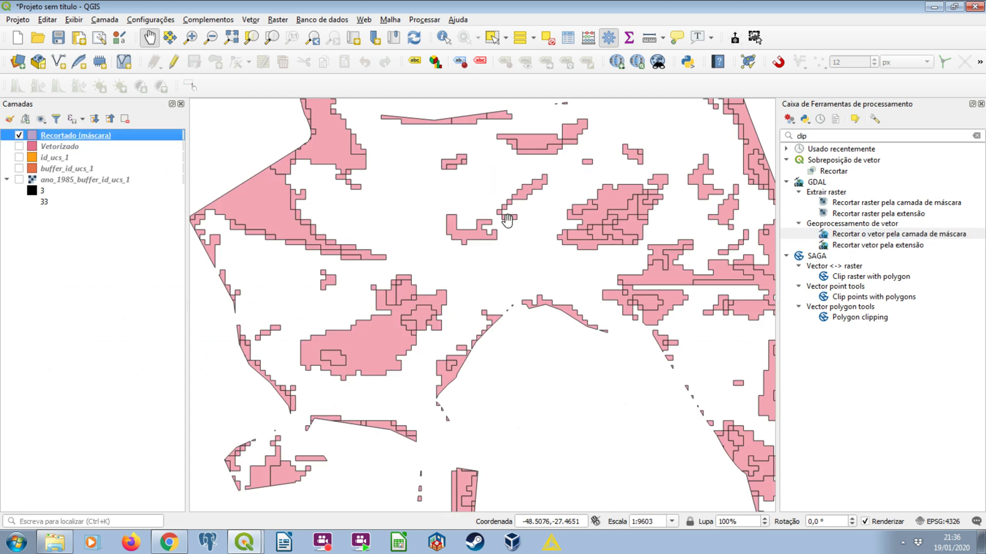
pyautogui.click(22, 147)
pyautogui.click(20, 148)
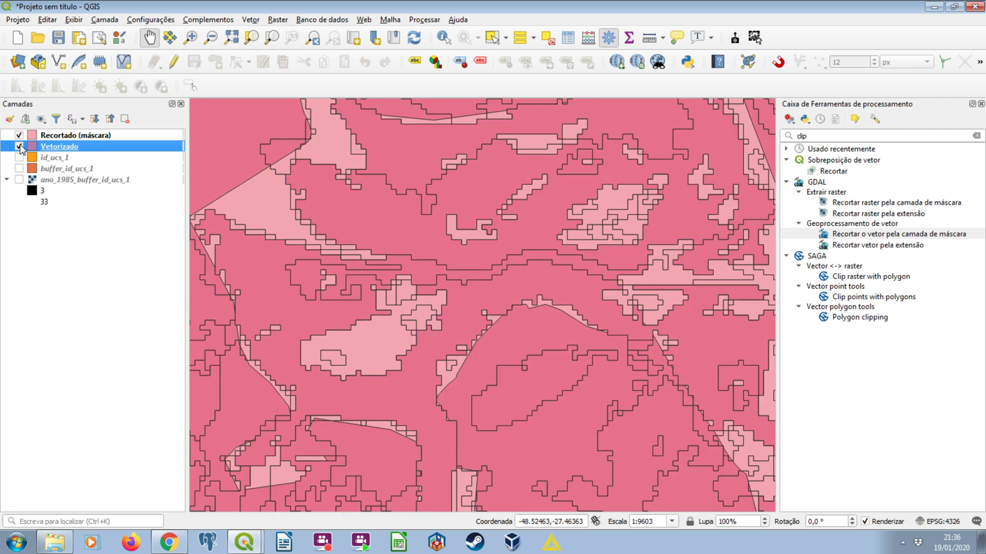
pyautogui.scroll(-3, 418, 217)
pyautogui.click(19, 147)
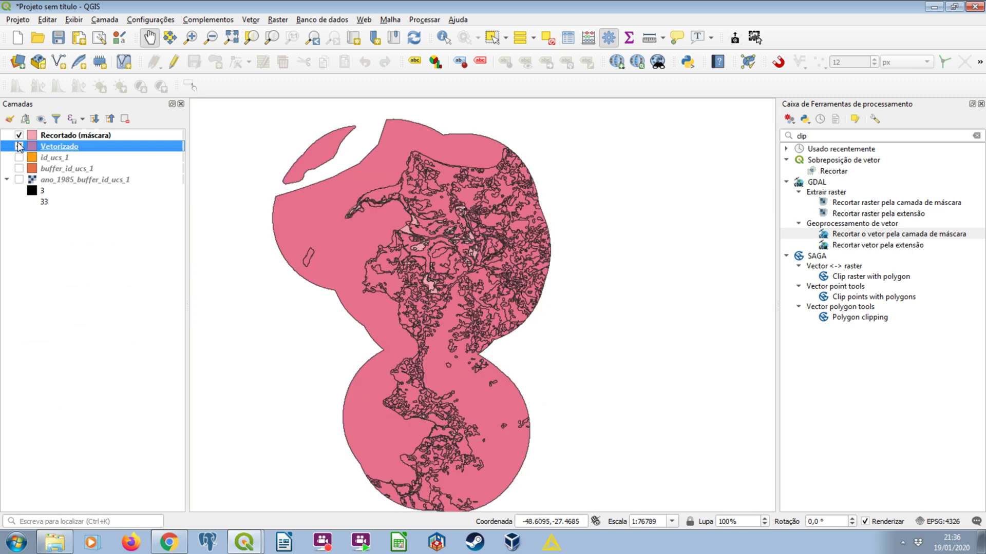
pyautogui.click(19, 146)
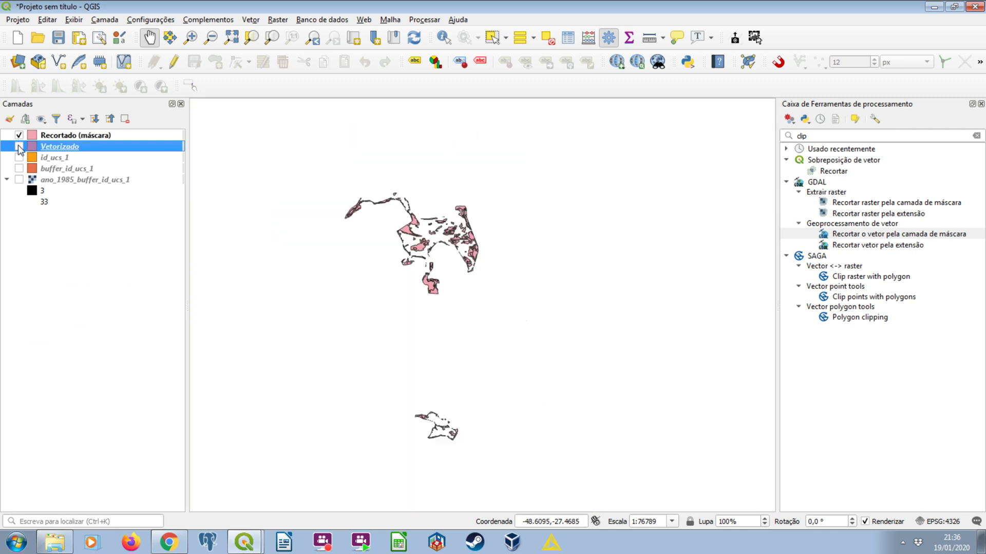
# Hide Recortado (máscara), view Vetorizado on its own, and replace it with the id_ucs_1 conservation unit polygons
pyautogui.click(19, 135)
pyautogui.click(19, 147)
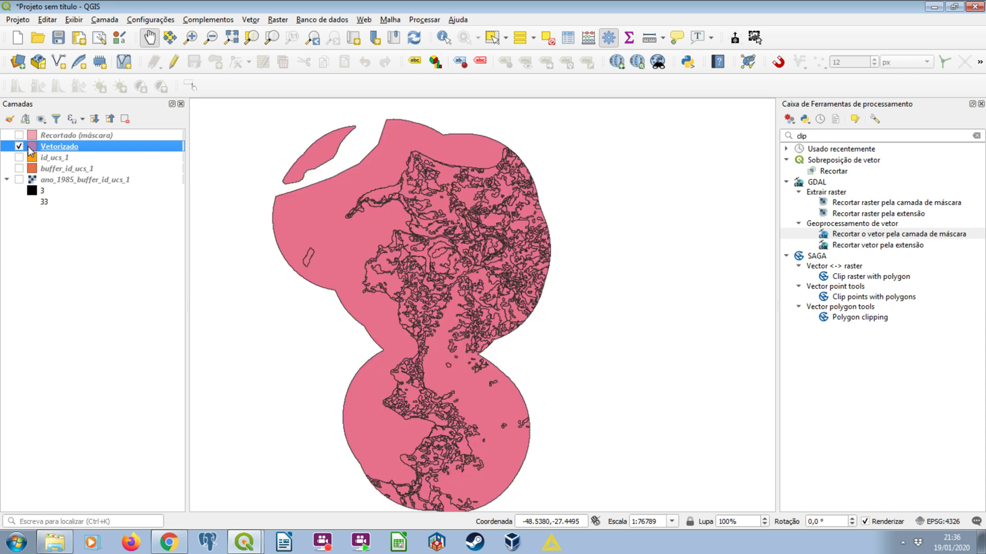
pyautogui.click(19, 147)
pyautogui.click(19, 157)
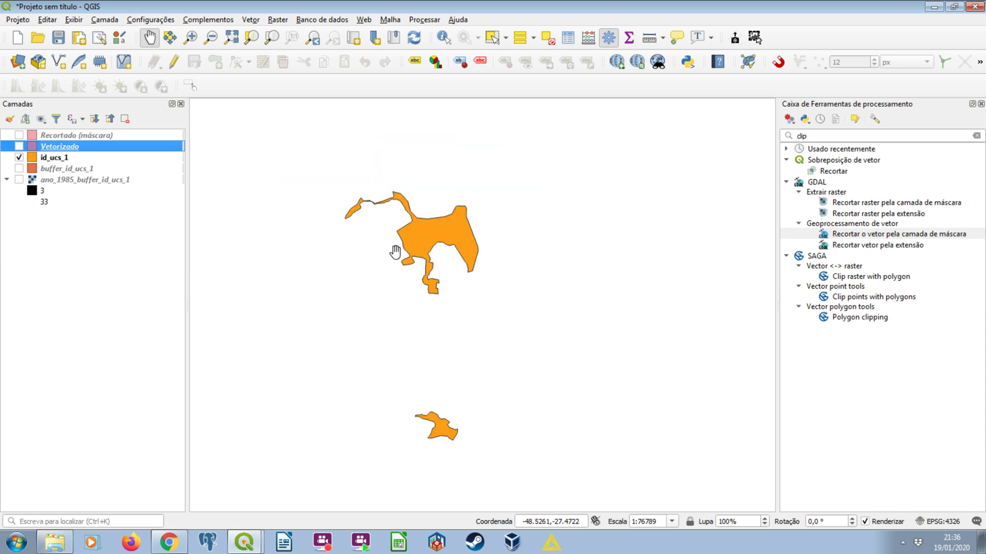
# Review the fid and classe columns in the attribute table of Recortado (máscara)
pyautogui.click(108, 135)
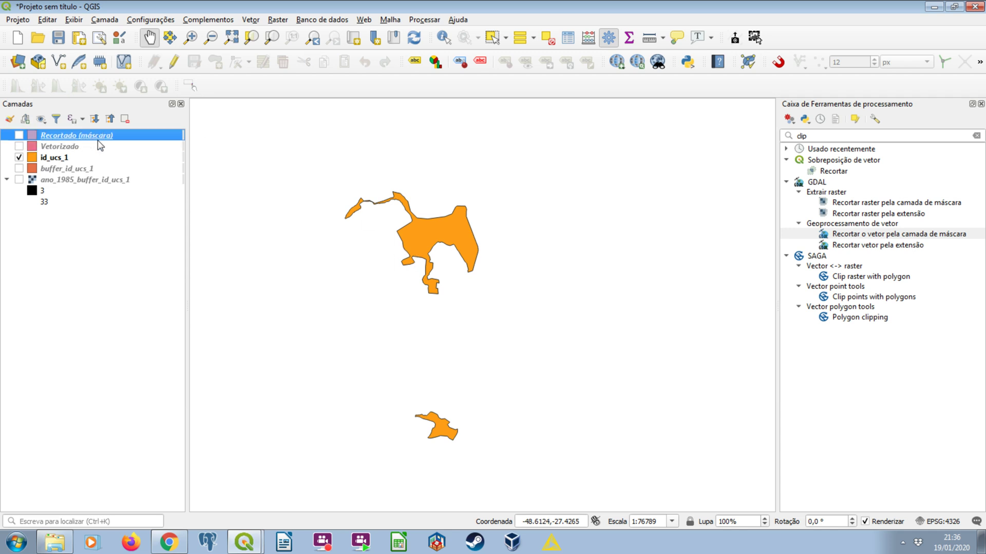
pyautogui.rightClick(105, 135)
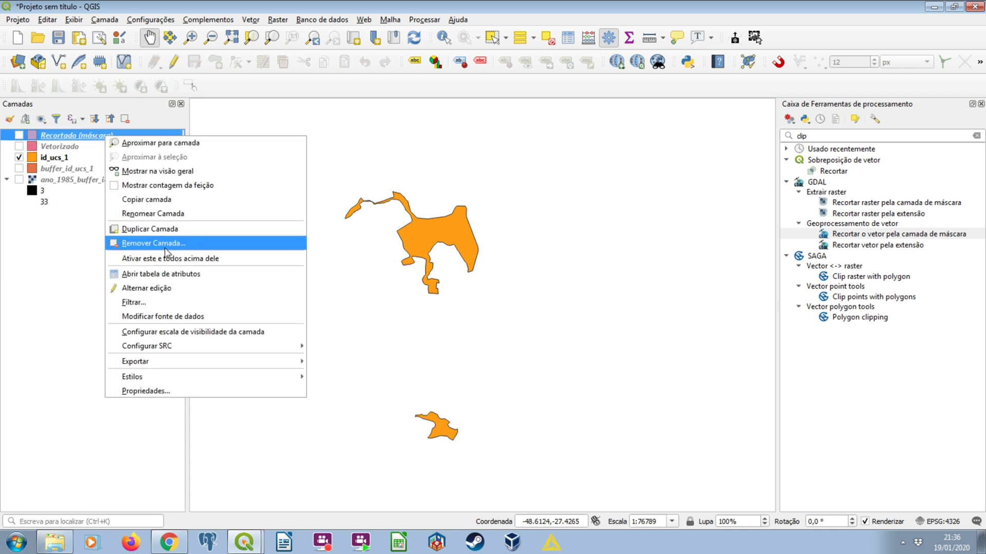
pyautogui.click(174, 275)
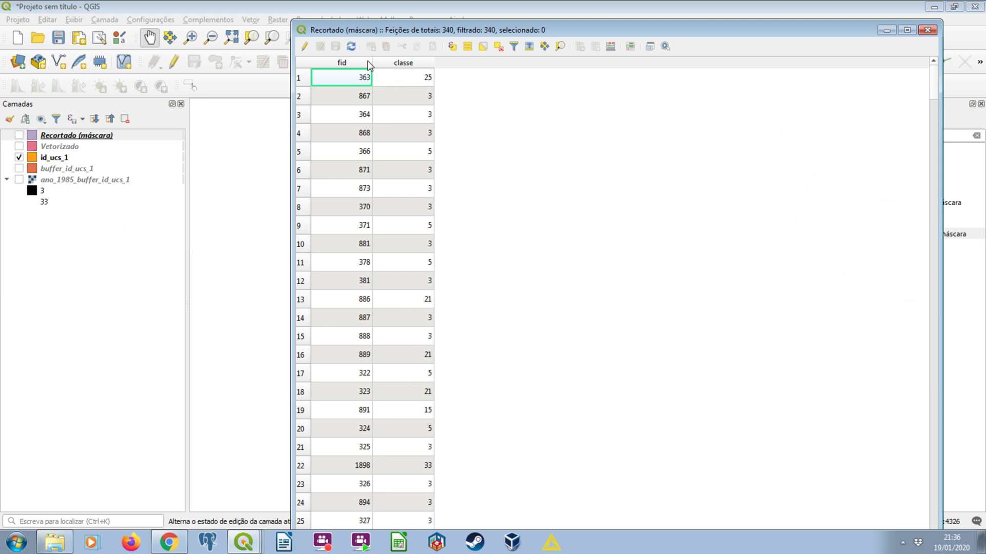
pyautogui.click(927, 30)
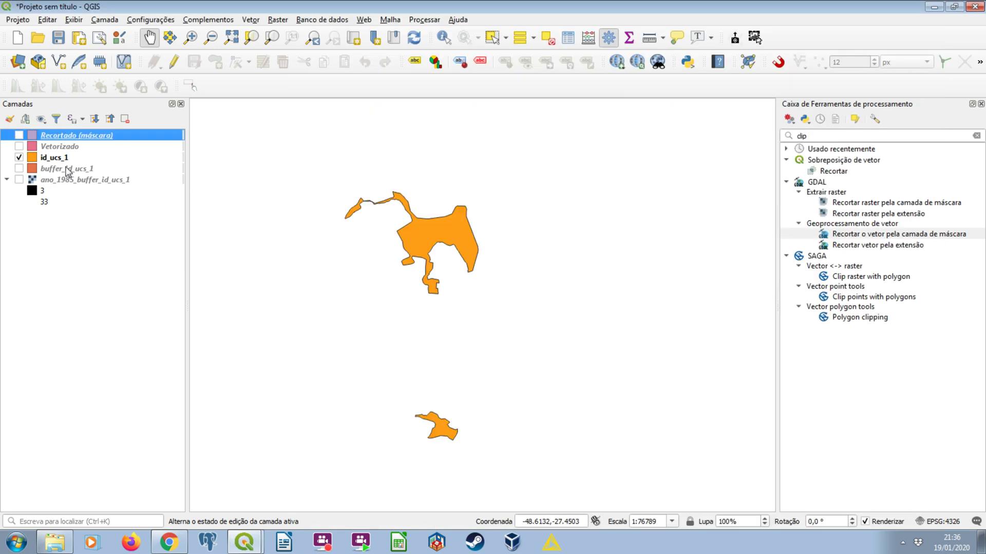
# Remove the Recortado (máscara) layer from the project and show Vetorizado again
pyautogui.click(125, 119)
pyautogui.click(481, 284)
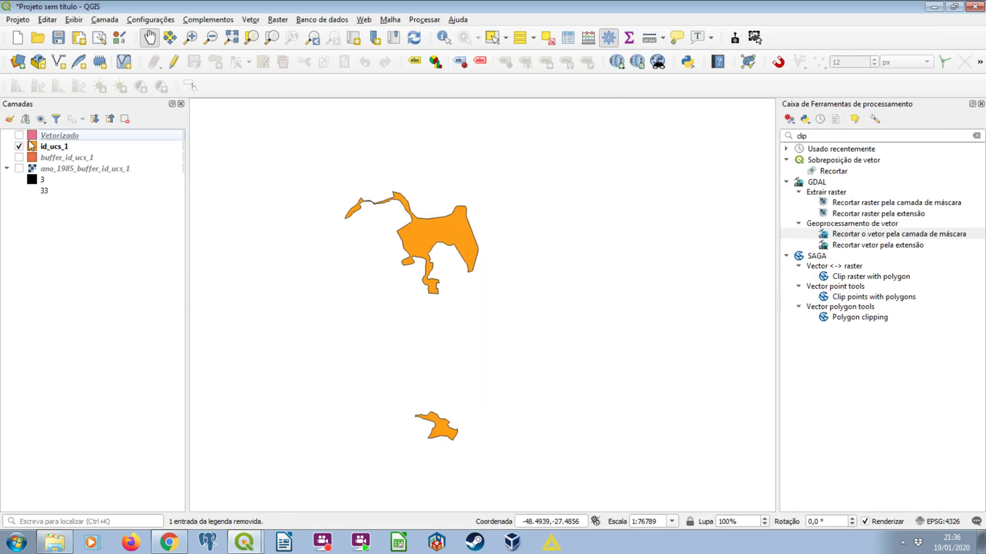
pyautogui.click(19, 135)
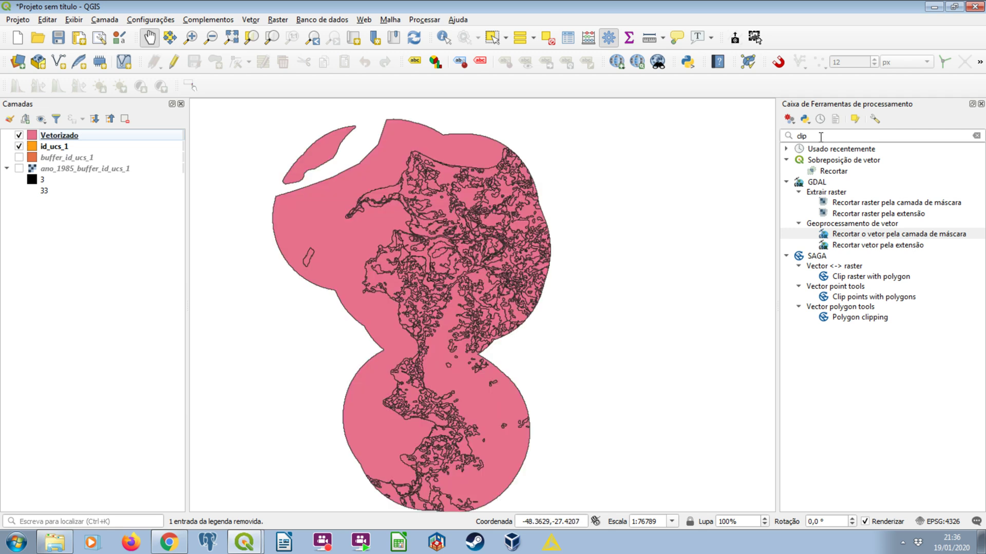
# Search the processing toolbox for "interse" and open SAGA's Intersect tool for vector polygons
pyautogui.click(843, 133)
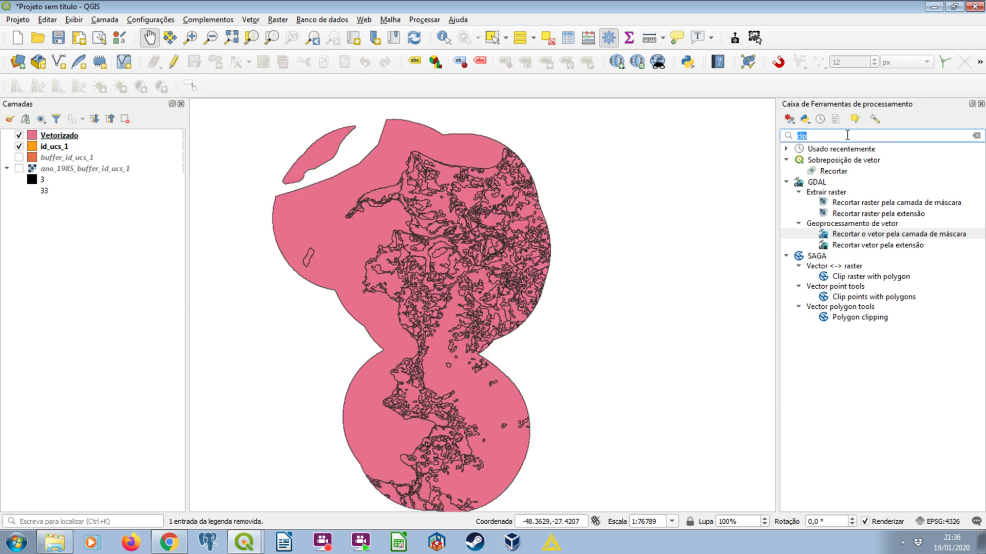
pyautogui.write('interse')
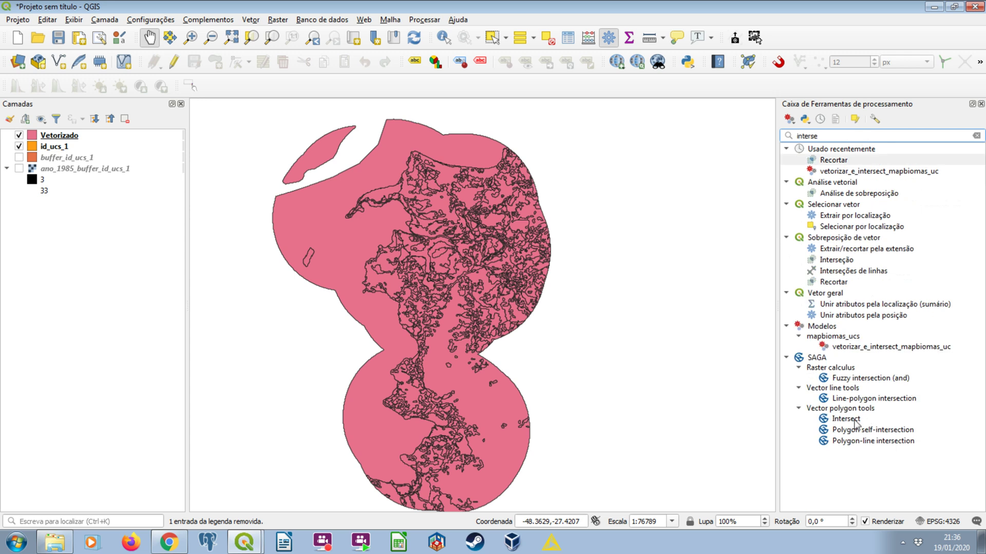
pyautogui.click(861, 419)
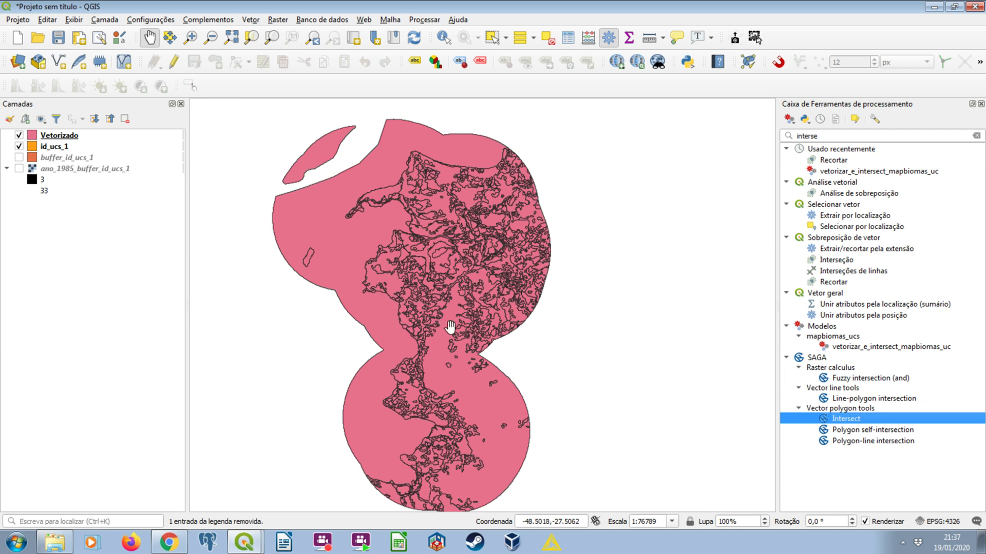
pyautogui.click(76, 136)
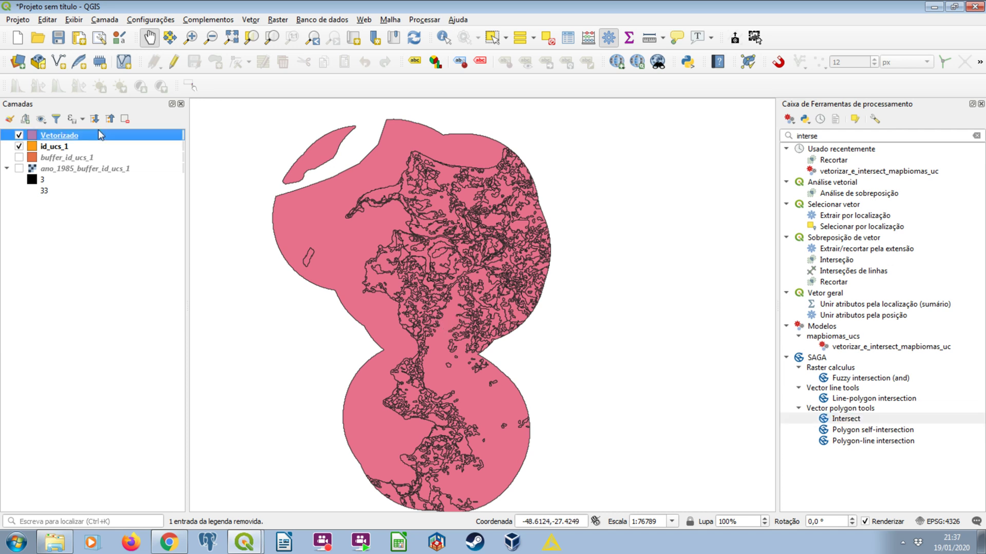
pyautogui.click(56, 147)
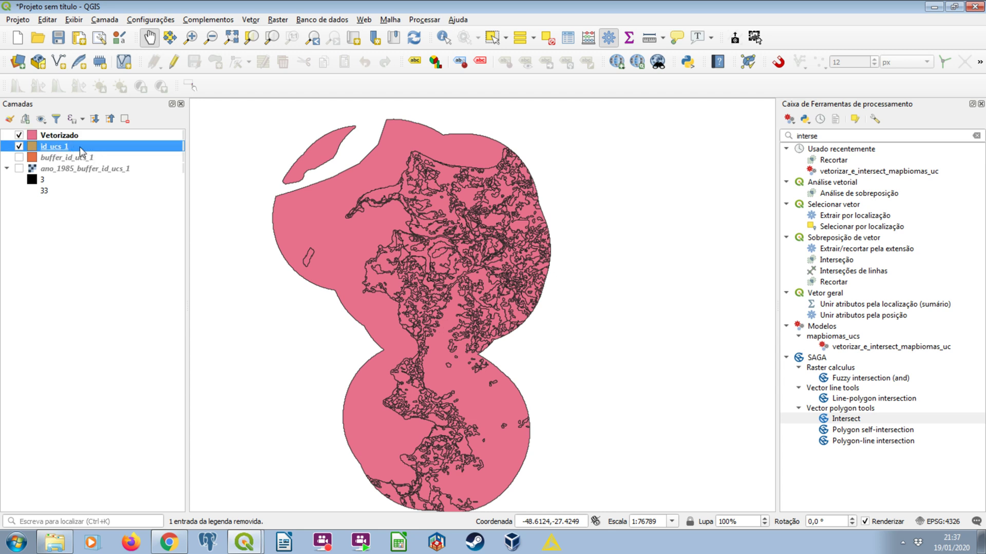
pyautogui.doubleClick(862, 421)
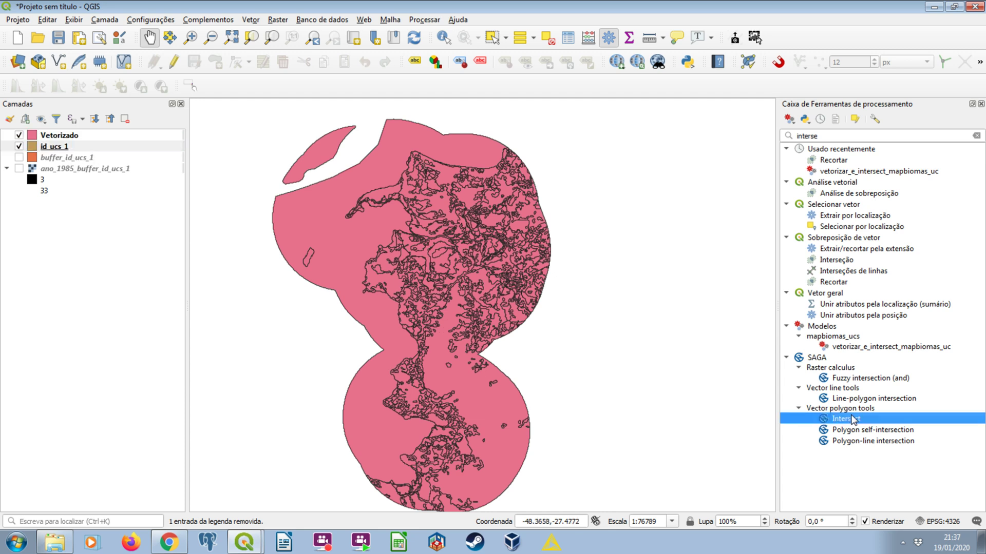
# Intersect Vetorizado as Layer A with id_ucs_1 as Layer B, keeping Split Parts on and outputting to a temporary file
pyautogui.click(95, 73)
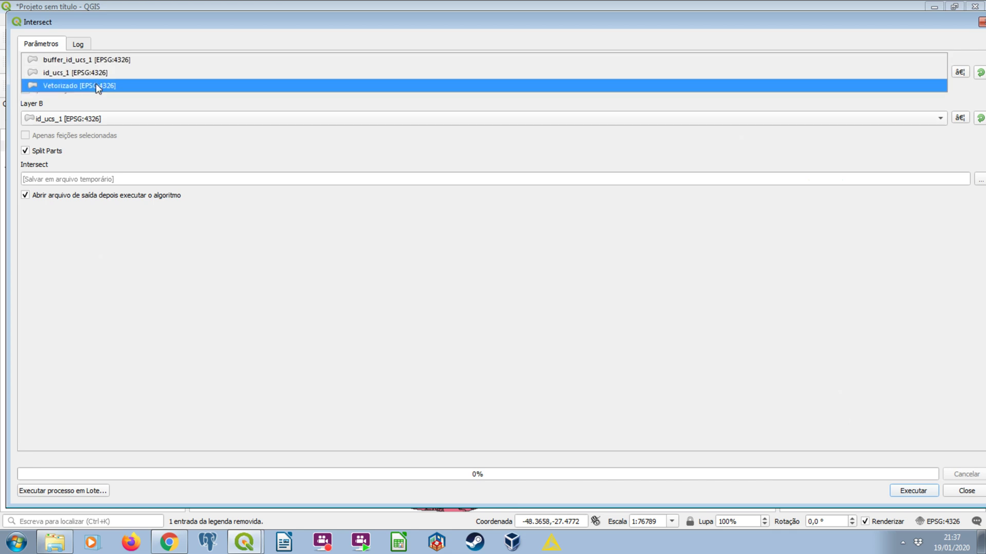
pyautogui.click(96, 83)
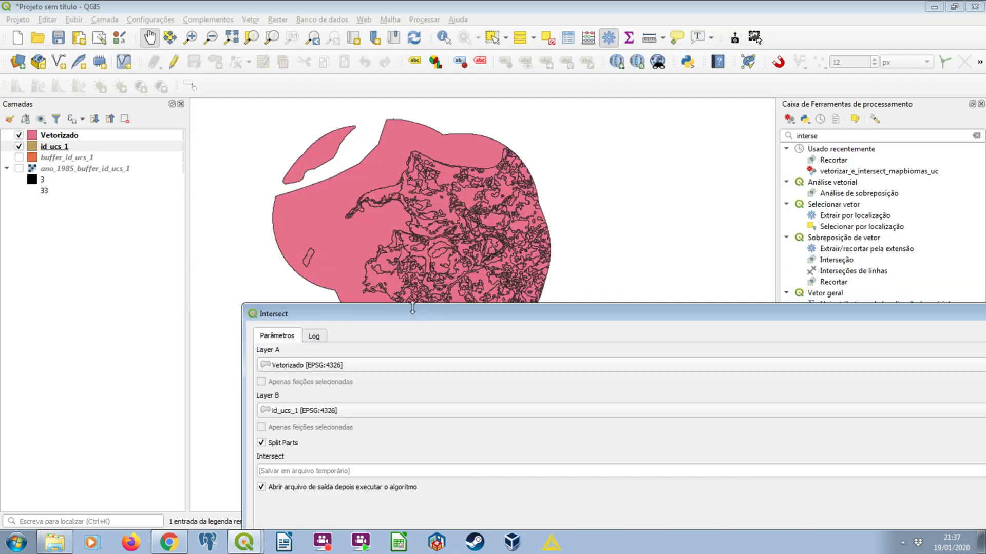
pyautogui.moveTo(415, 313); pyautogui.dragTo(545, 131)
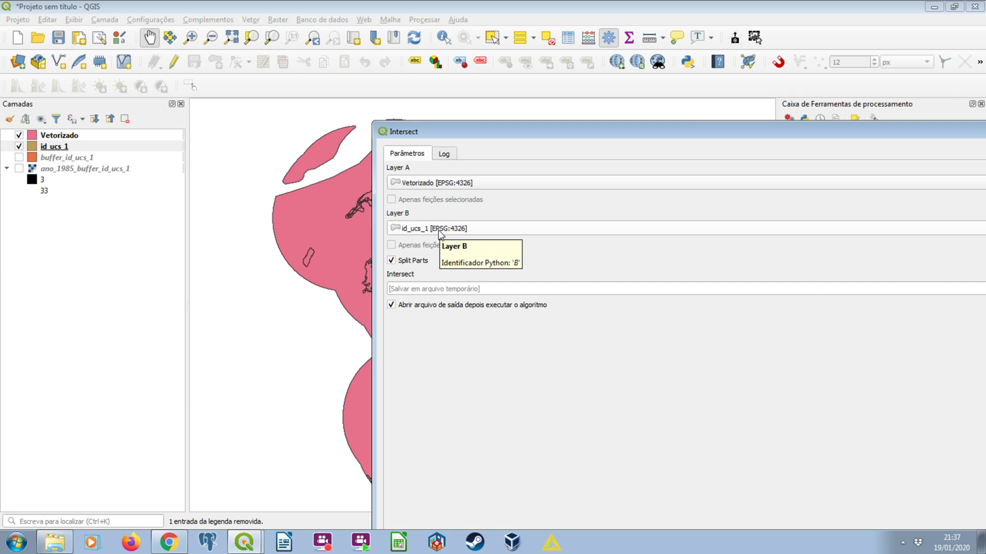
pyautogui.moveTo(547, 132); pyautogui.dragTo(310, 11)
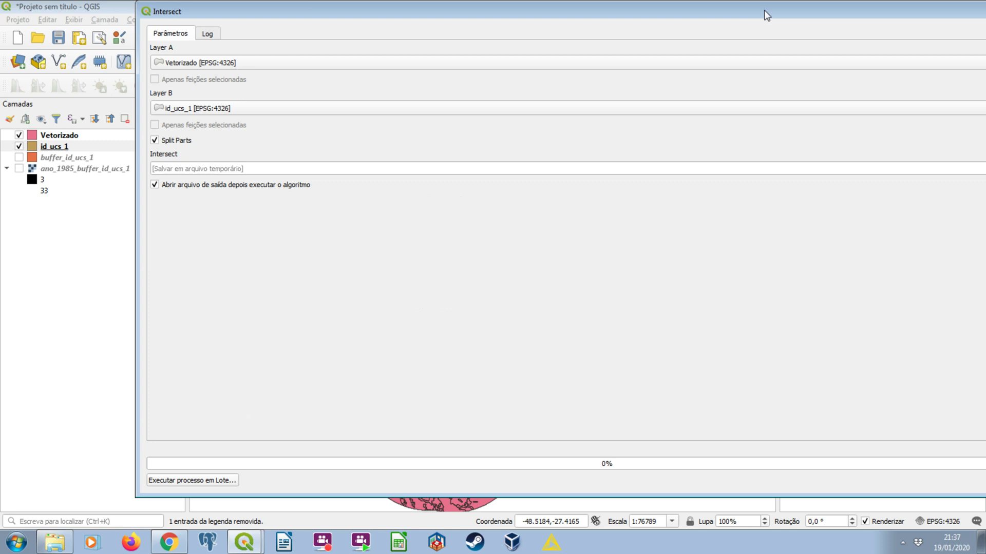
pyautogui.moveTo(764, 10); pyautogui.dragTo(659, 36)
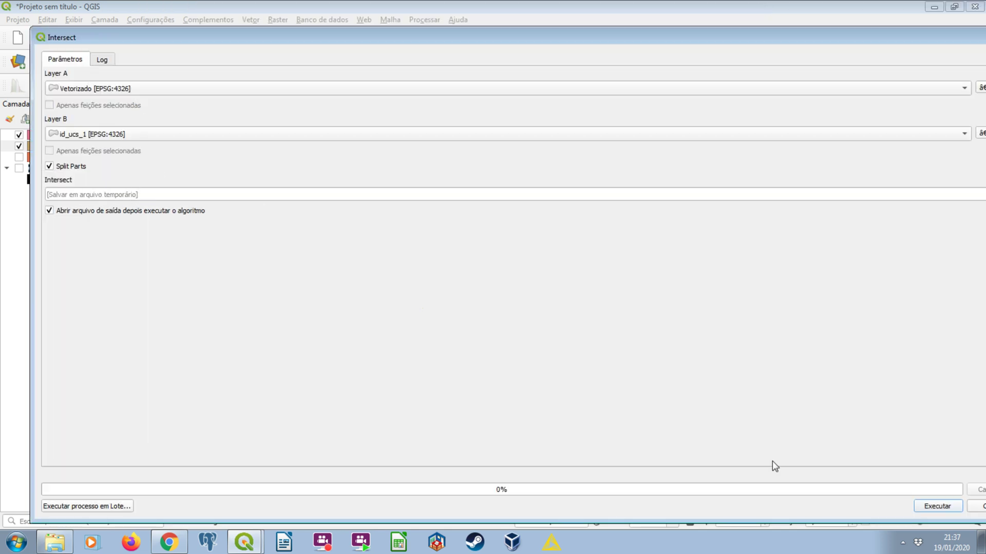
pyautogui.click(947, 507)
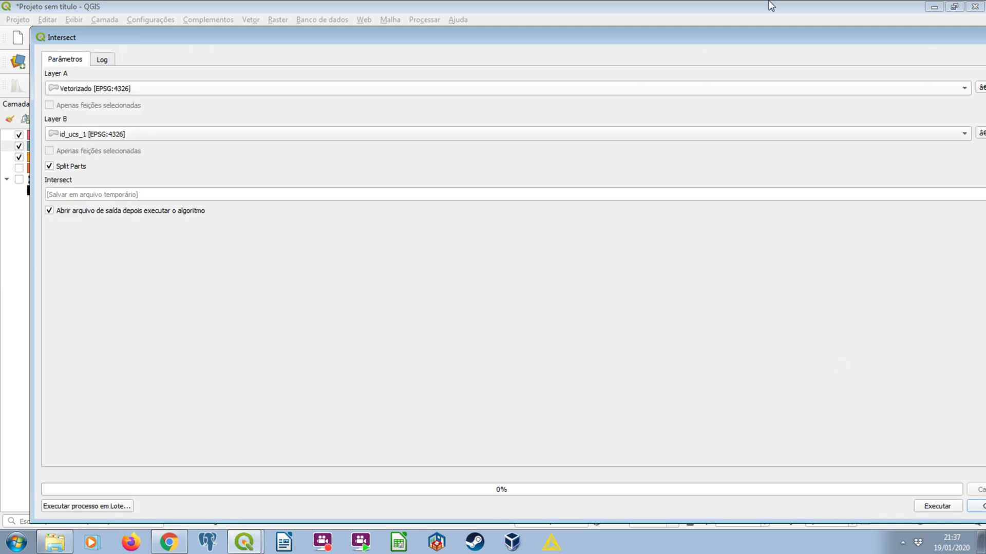
pyautogui.click(975, 508)
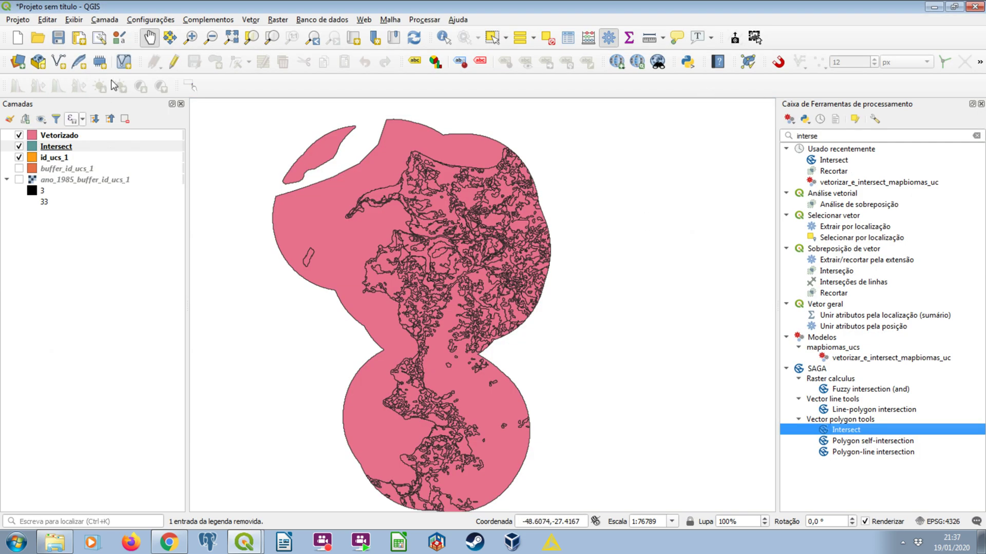
# Hide Vetorizado and id_ucs_1, and move the Intersect layer above Vetorizado in the layer order
pyautogui.click(19, 135)
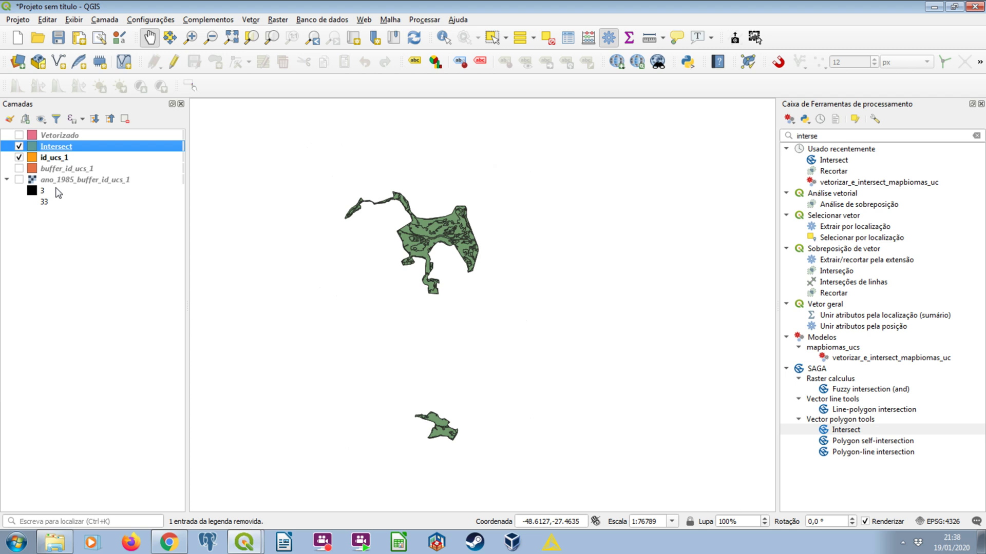
pyautogui.click(19, 157)
pyautogui.moveTo(28, 145); pyautogui.dragTo(31, 131)
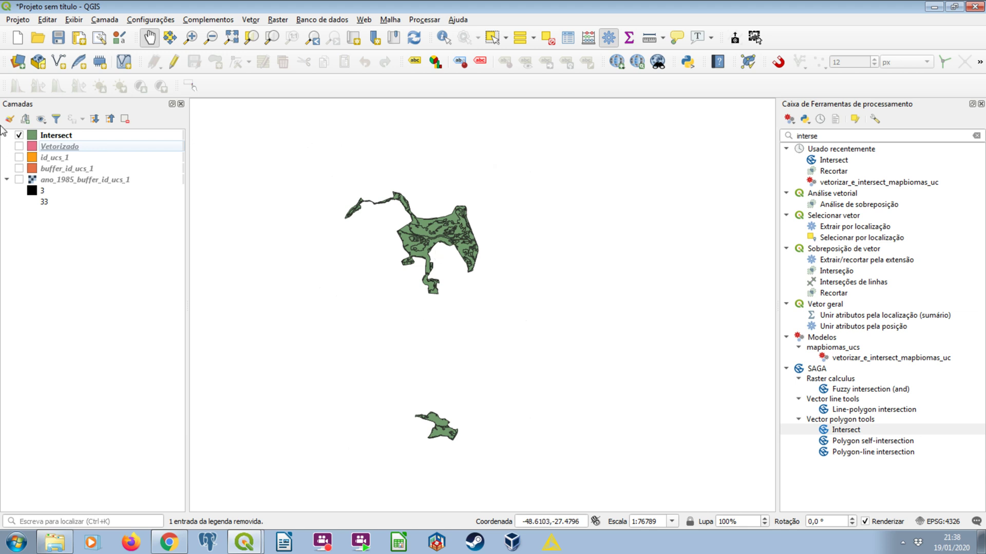
# Compare the Vetorizado and Intersect layers by showing each of them alone on the map
pyautogui.click(19, 135)
pyautogui.click(19, 146)
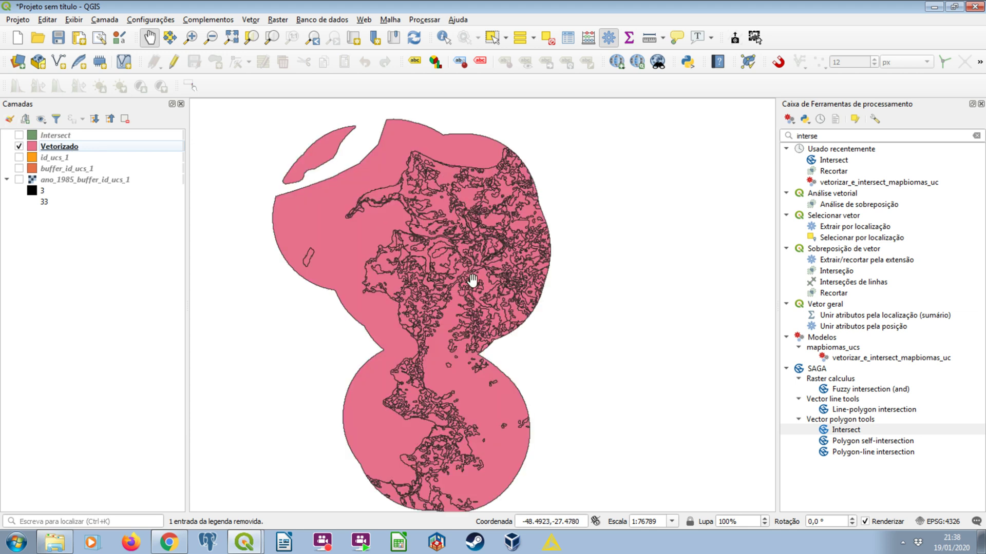
pyautogui.click(19, 135)
pyautogui.click(19, 146)
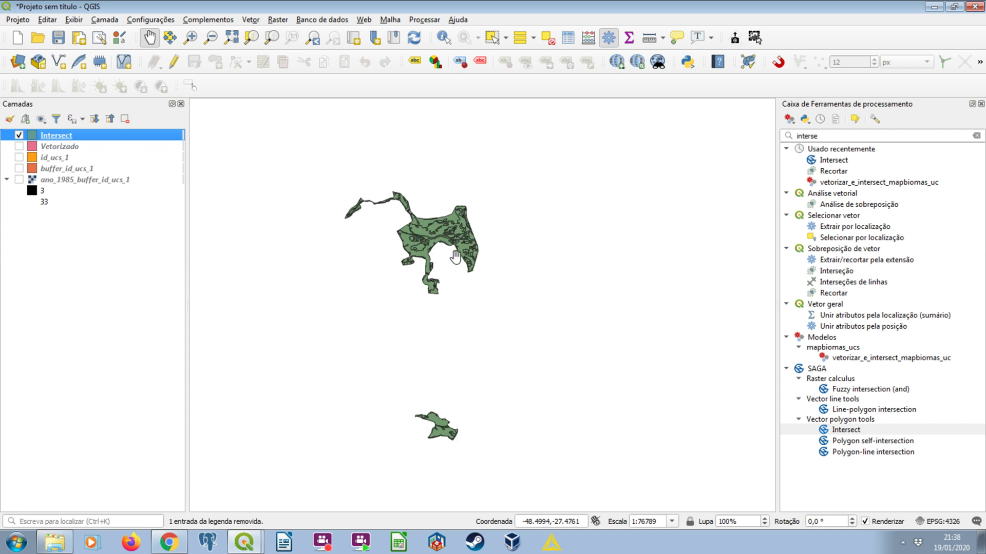
# Hide the Intersect layer and examine the Vetorizado layer's attribute table and its polygons on the map
pyautogui.click(19, 135)
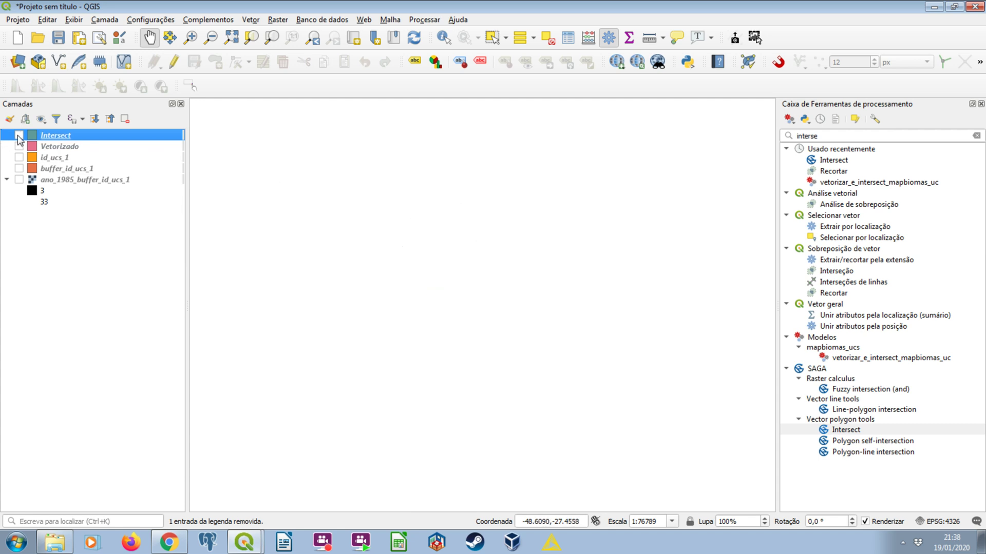
pyautogui.rightClick(62, 147)
pyautogui.click(137, 299)
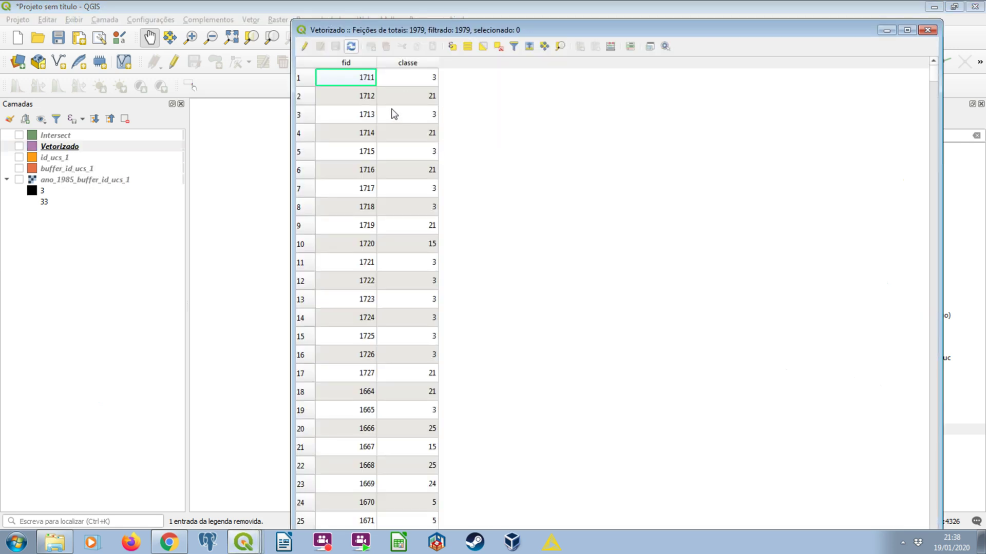
pyautogui.click(927, 30)
pyautogui.click(19, 146)
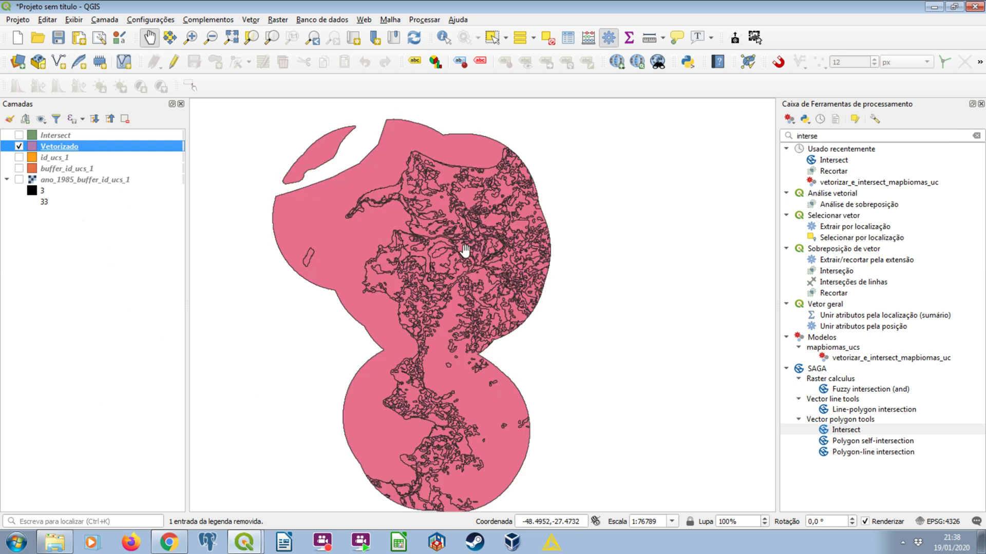
pyautogui.click(19, 146)
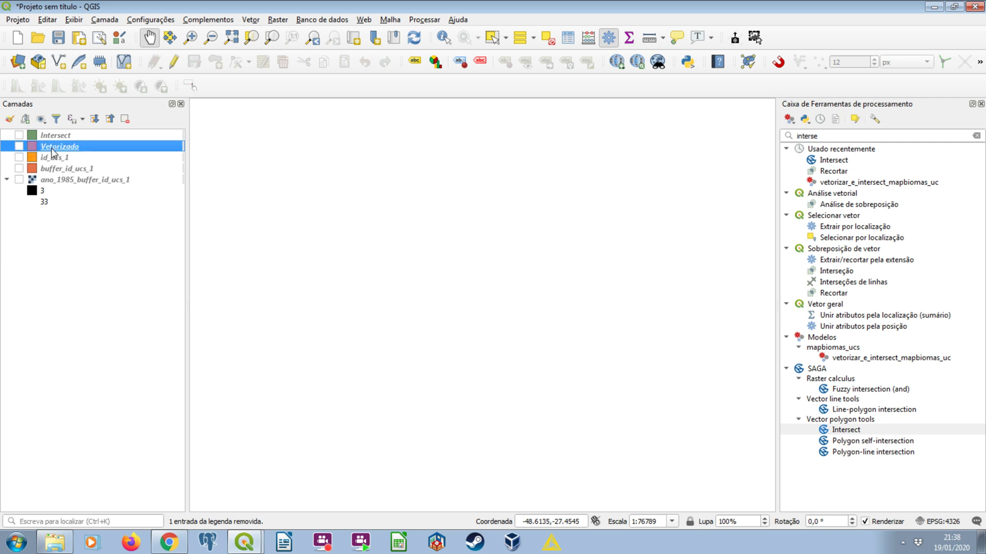
pyautogui.click(19, 147)
pyautogui.click(19, 147)
# Show the id_ucs_1 layer on the map and inspect the fields in its attribute table
pyautogui.click(19, 158)
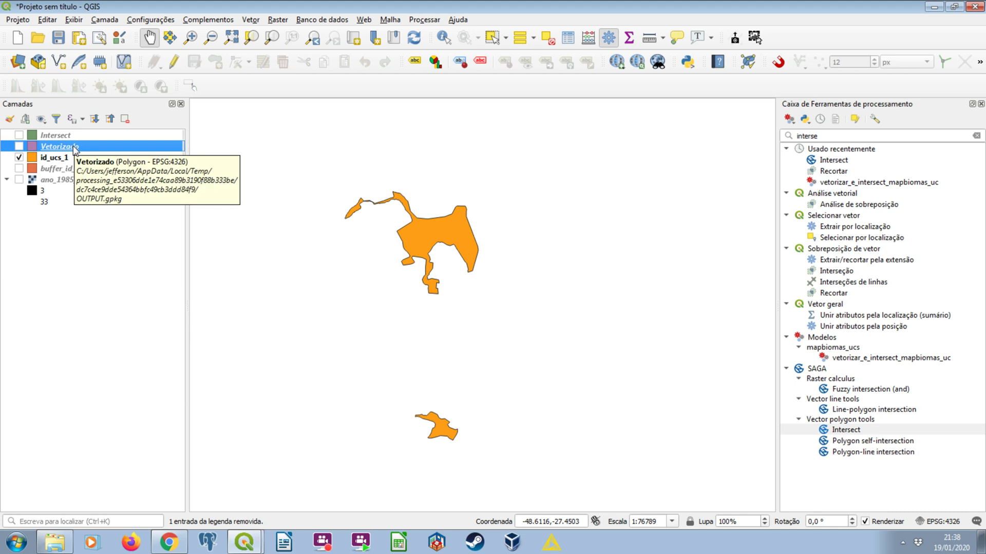
pyautogui.click(85, 180)
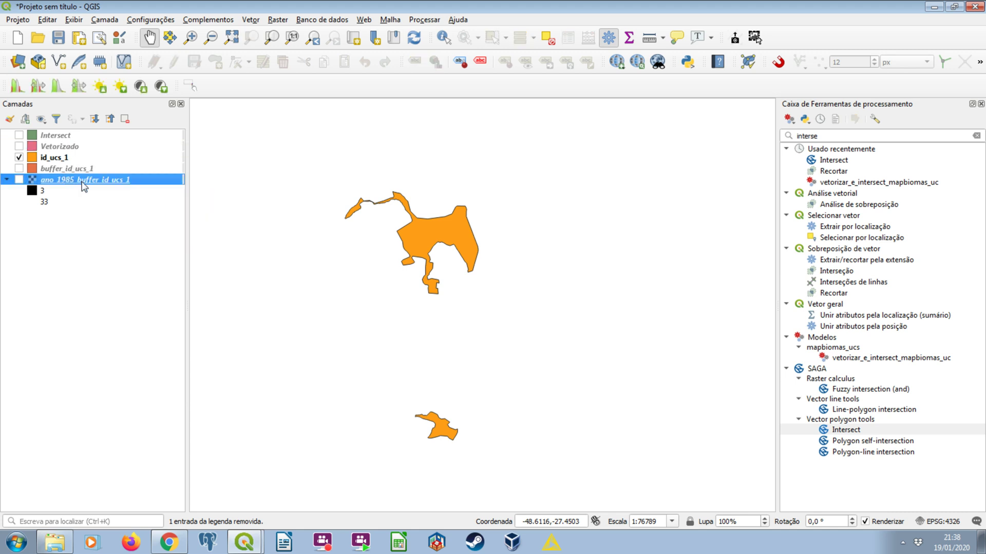
pyautogui.click(63, 160)
pyautogui.rightClick(64, 163)
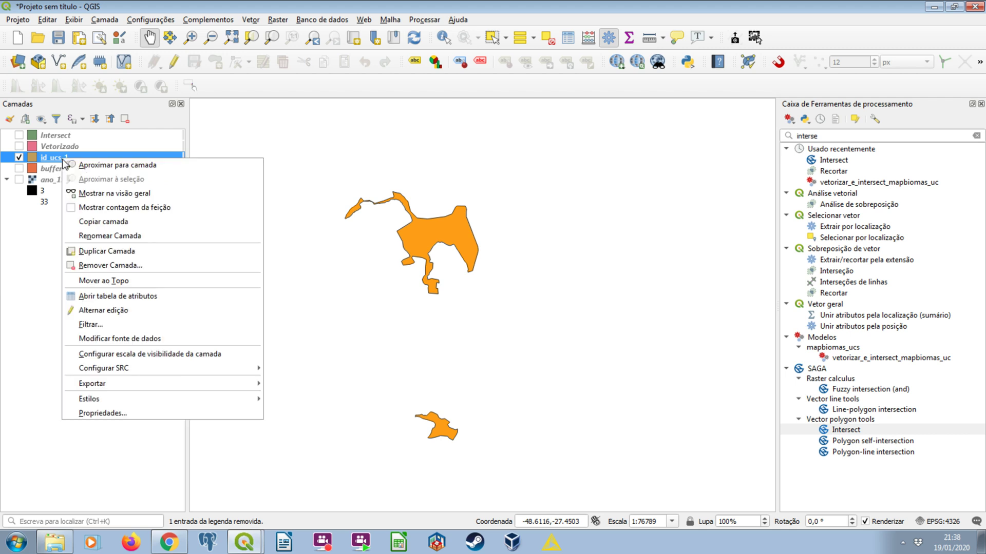
pyautogui.click(108, 298)
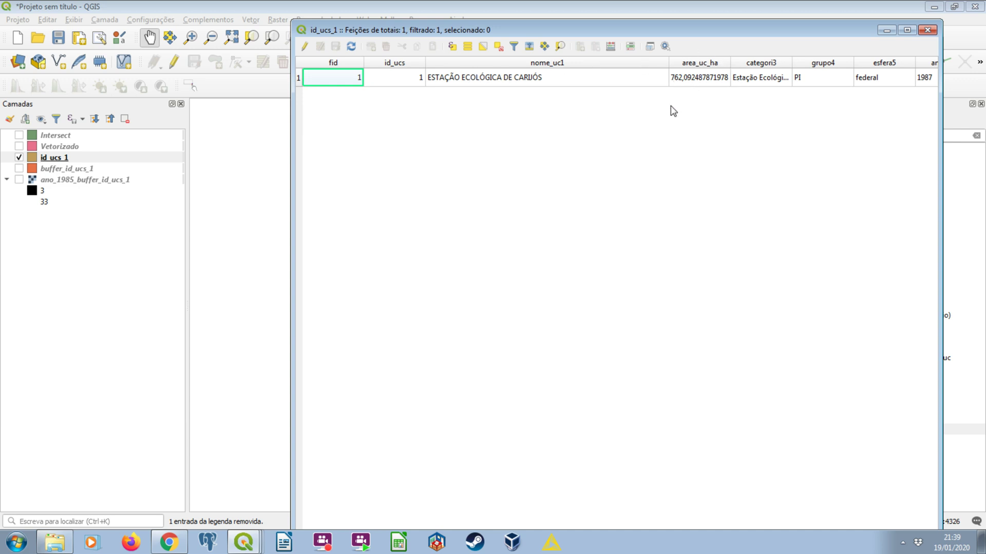
pyautogui.click(927, 29)
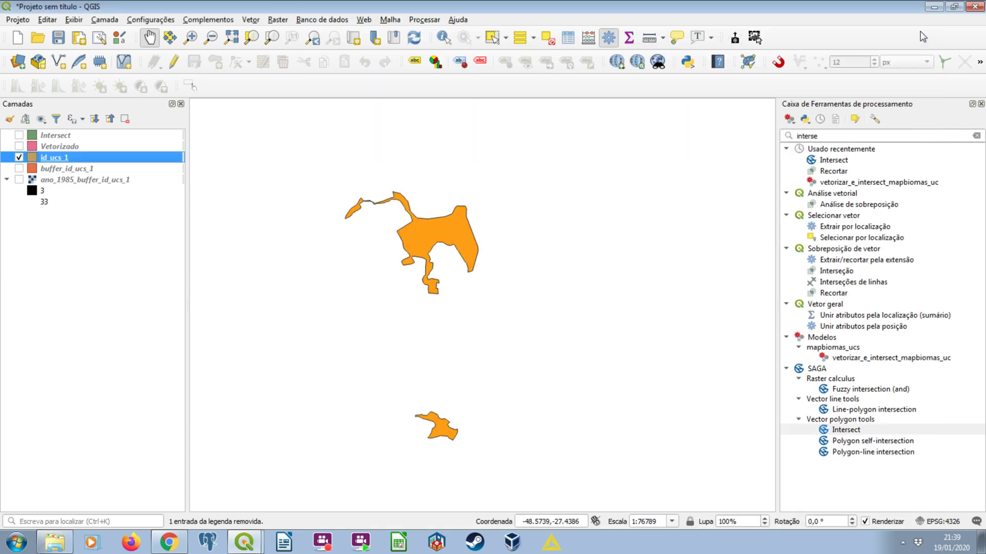
# Show only the Intersect layer on the map and open its attribute table
pyautogui.click(19, 157)
pyautogui.click(19, 135)
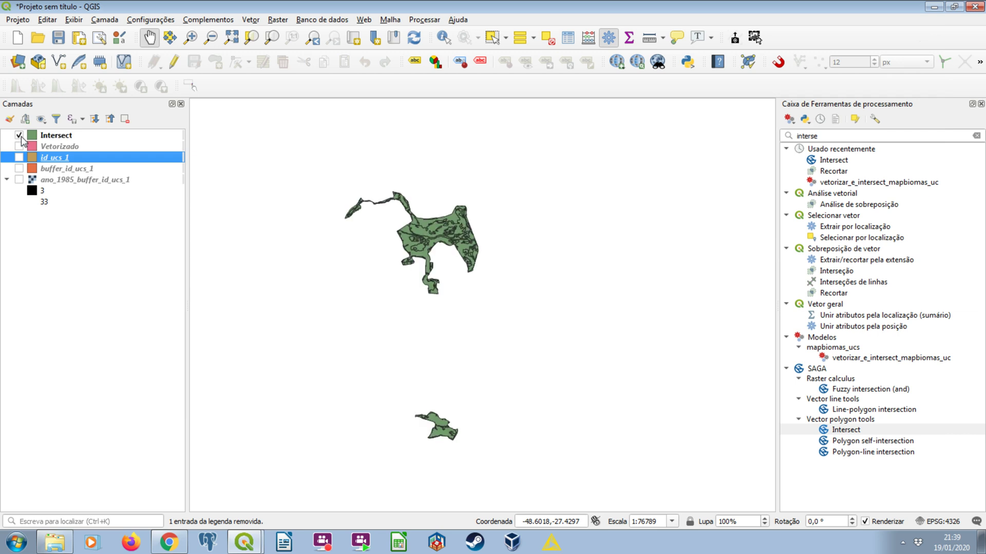
pyautogui.rightClick(23, 138)
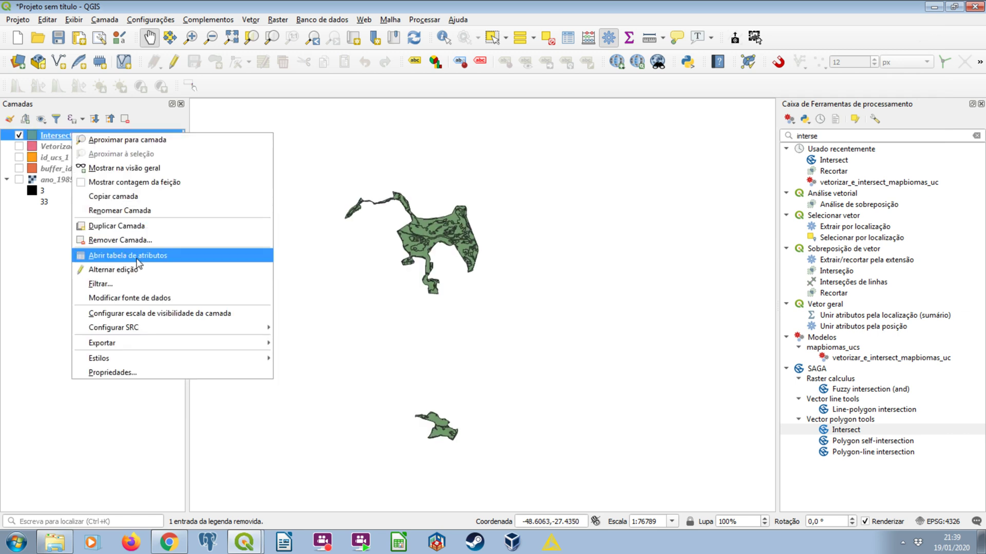
pyautogui.click(143, 241)
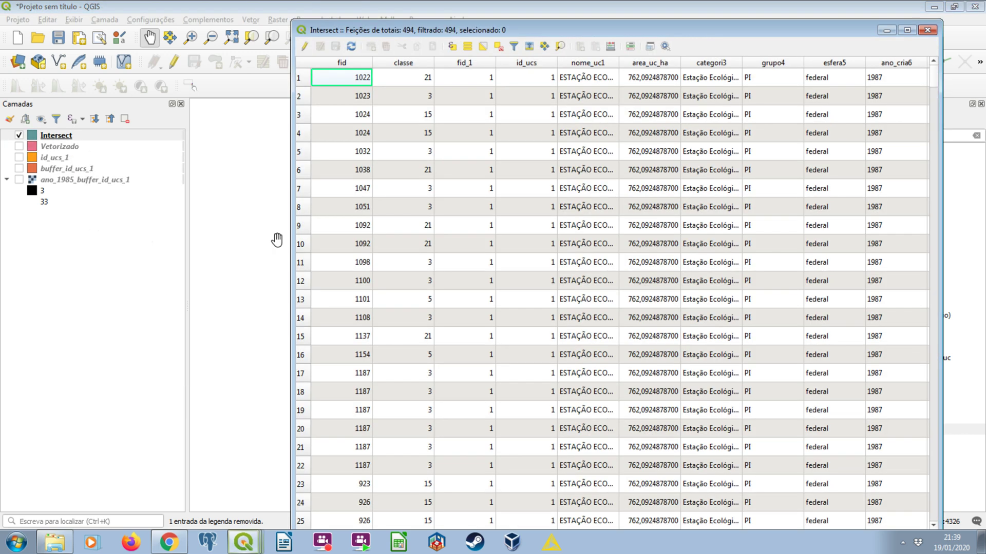
# Look through all the columns of the Intersect attribute table and widen nome_uc1 to fit the full names
pyautogui.doubleClick(397, 27)
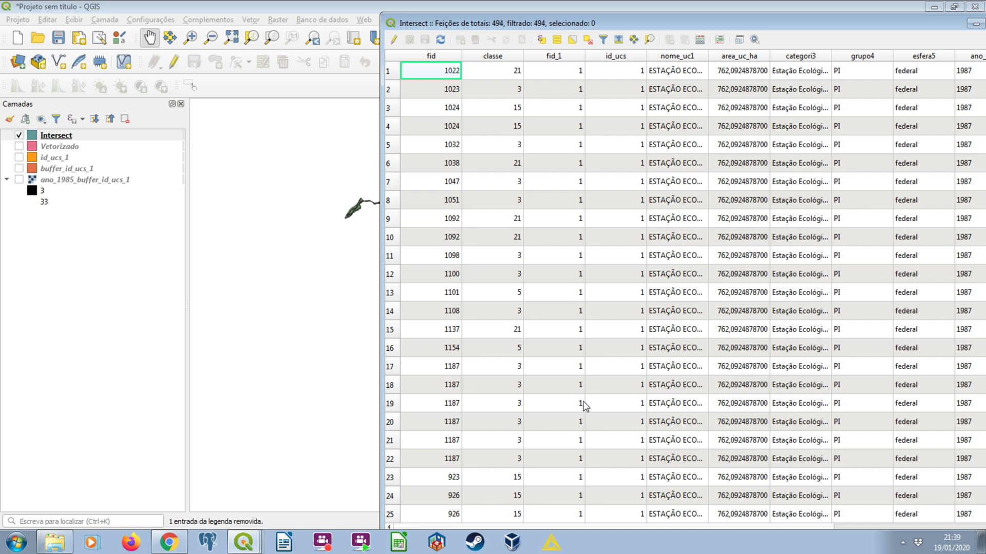
pyautogui.moveTo(630, 529); pyautogui.dragTo(830, 531)
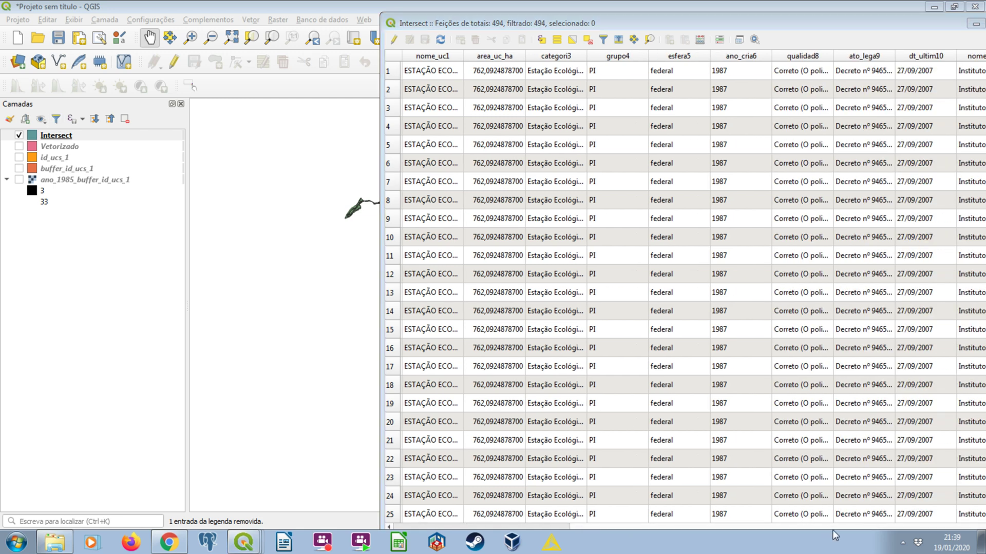
pyautogui.moveTo(816, 525); pyautogui.dragTo(488, 522)
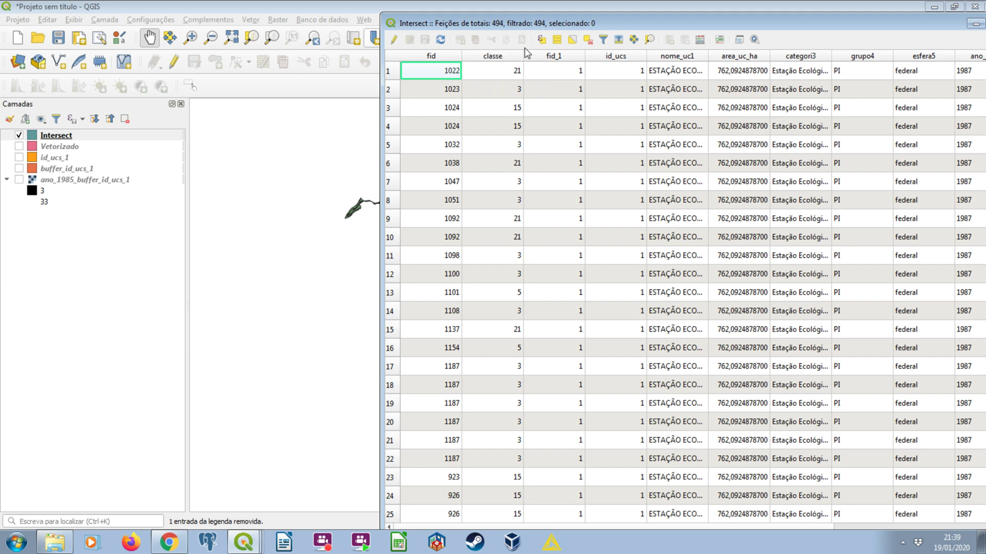
pyautogui.moveTo(708, 55); pyautogui.dragTo(772, 56)
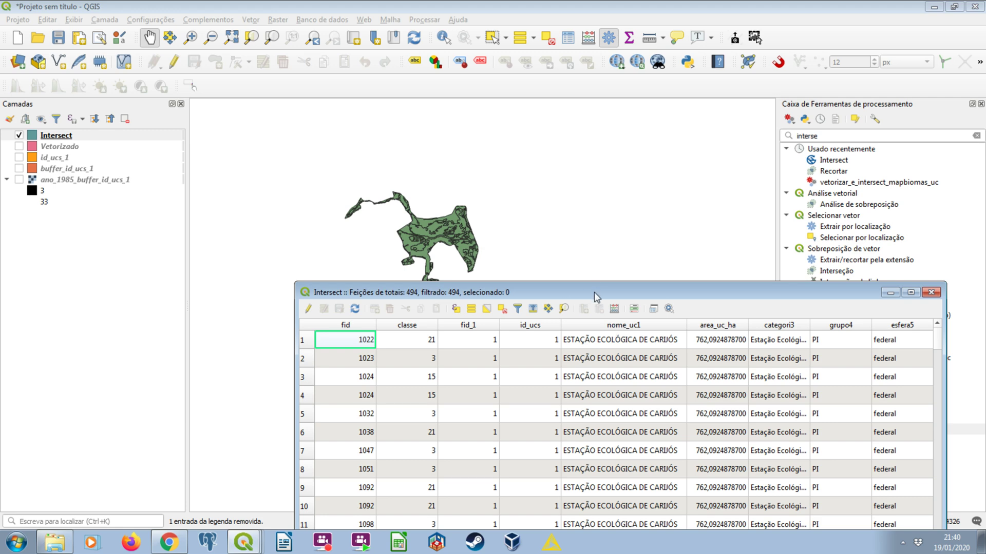
# Examine the class and conservation unit fields in the enlarged Intersect table beside the map, and close the table
pyautogui.moveTo(593, 291); pyautogui.dragTo(514, 86)
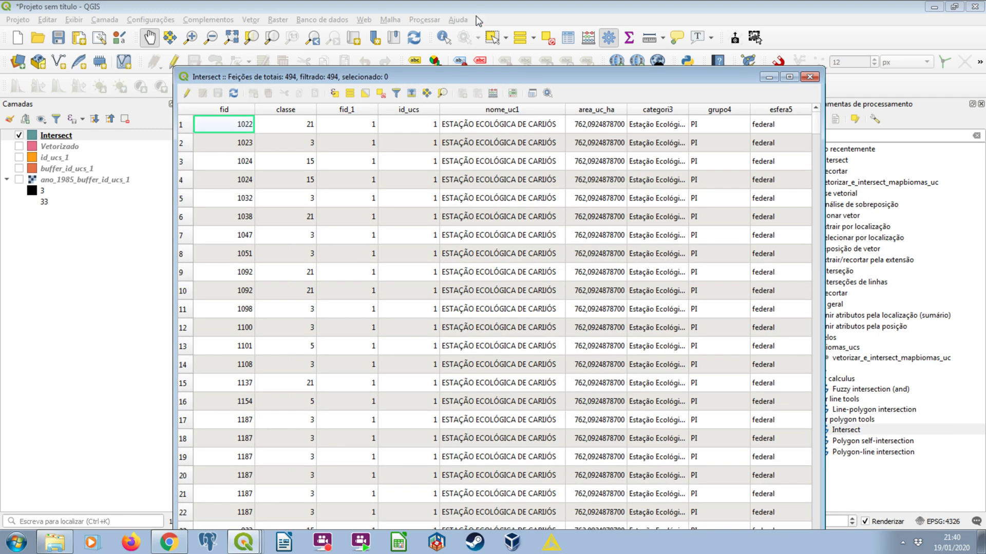
pyautogui.moveTo(456, 72); pyautogui.dragTo(475, 6)
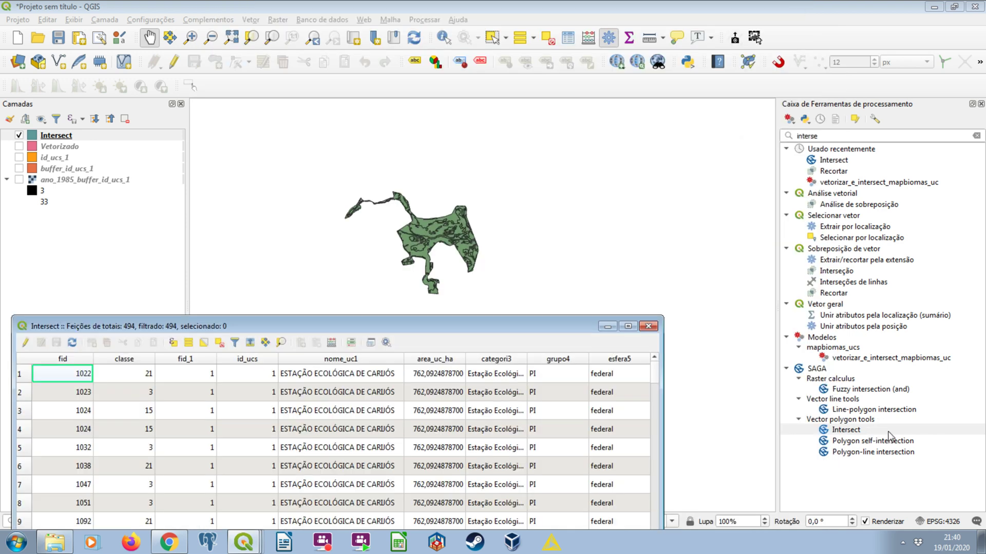
pyautogui.press('F6')
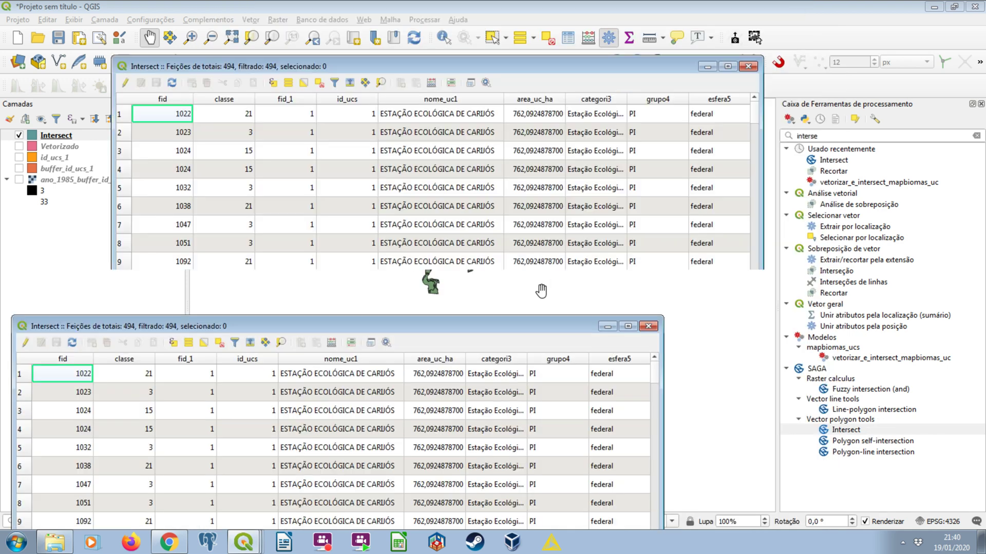
pyautogui.moveTo(462, 66); pyautogui.dragTo(408, 7)
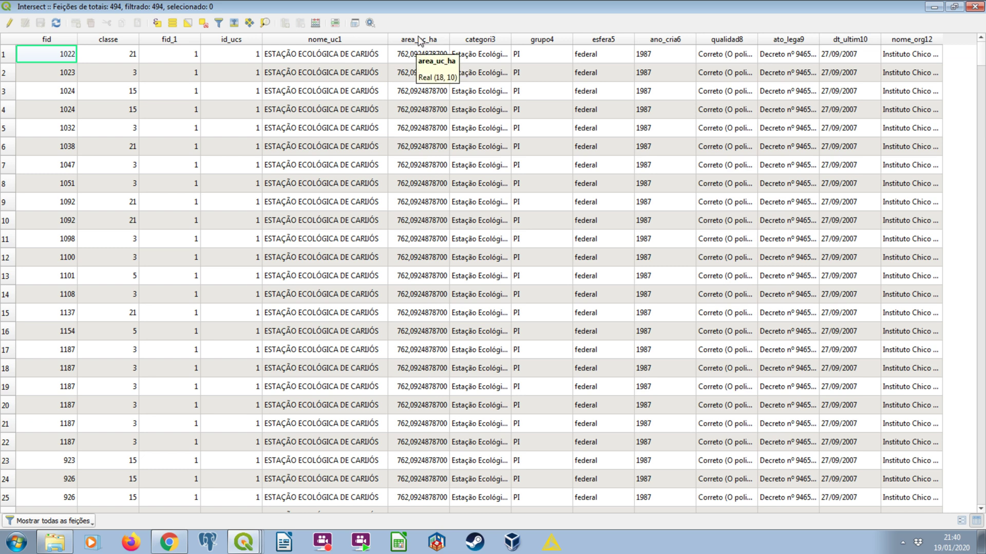
pyautogui.doubleClick(655, 6)
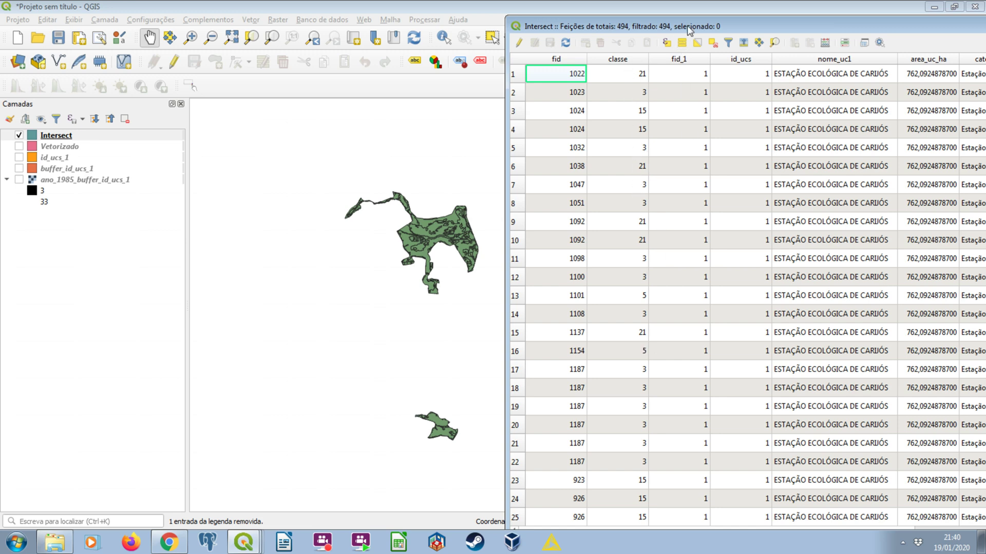
pyautogui.moveTo(688, 25); pyautogui.dragTo(516, 11)
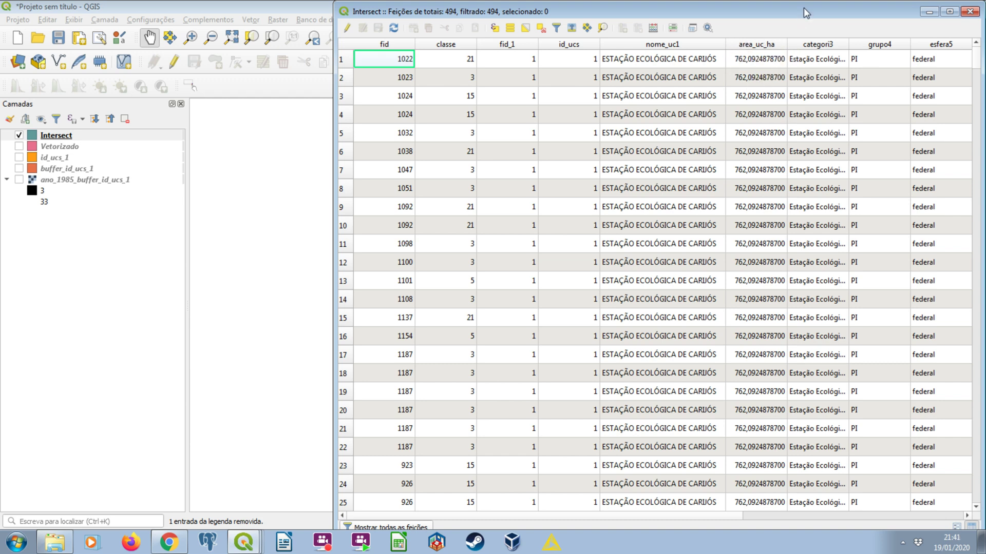
pyautogui.moveTo(828, 5); pyautogui.dragTo(454, 44)
pyautogui.click(595, 52)
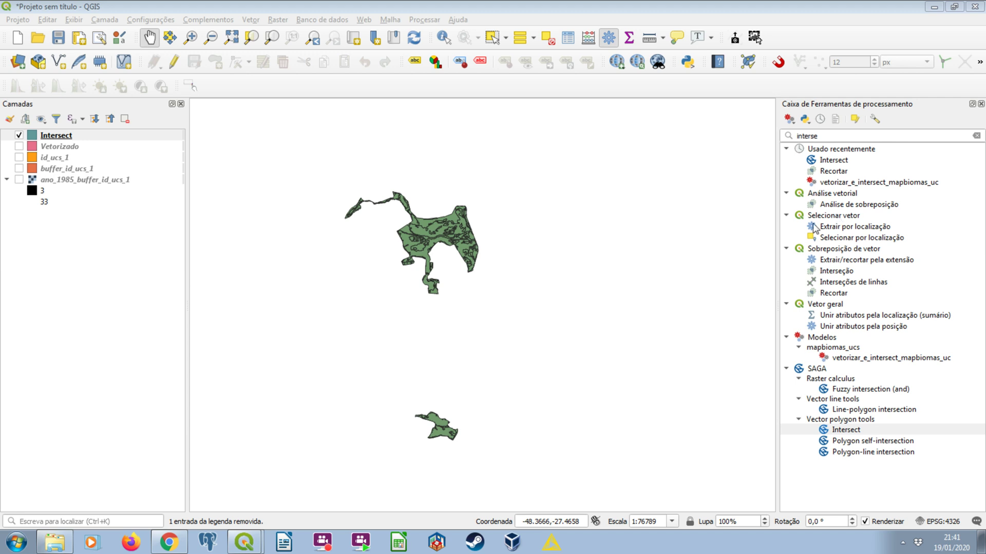
# Switch to Paint with a new blank canvas
pyautogui.click(17, 542)
pyautogui.write('paint')
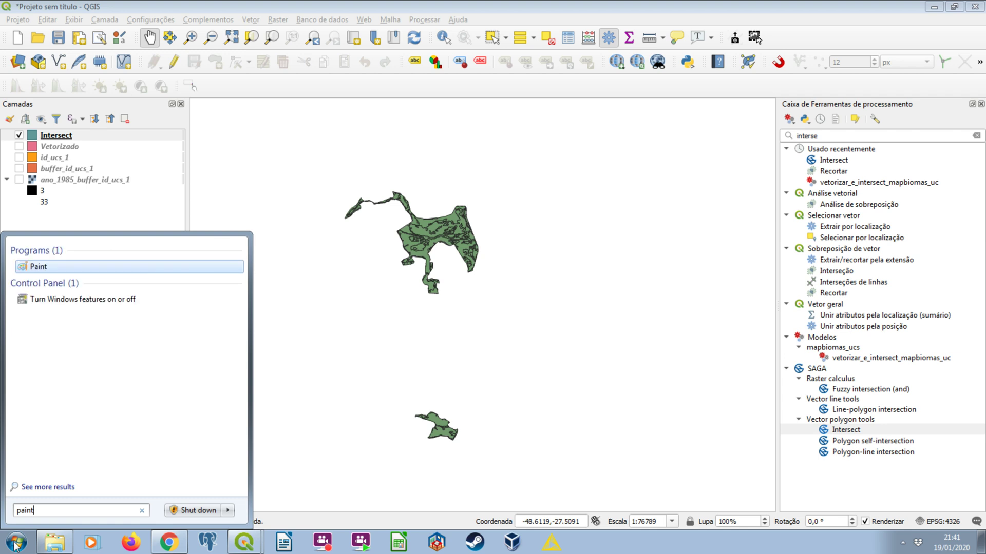
pyautogui.click(16, 543)
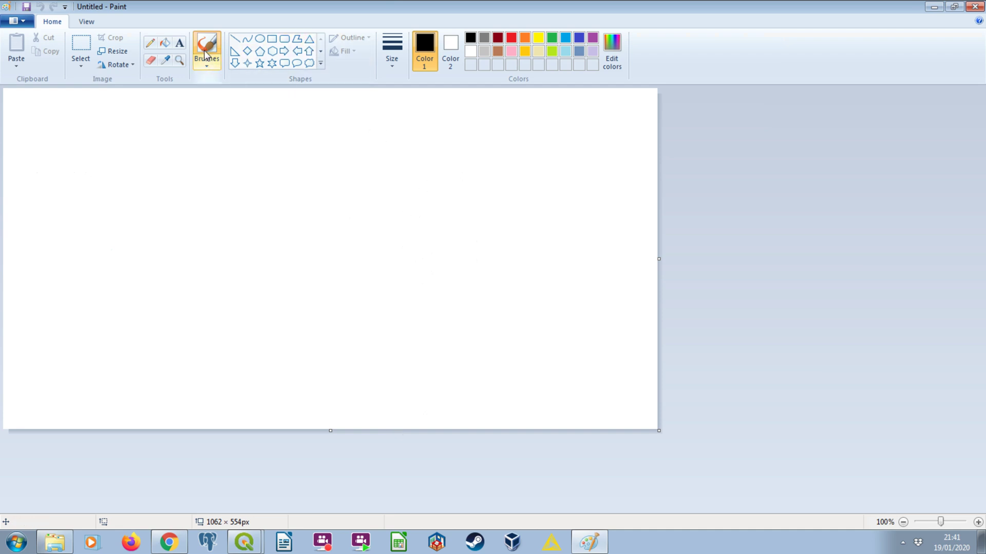
# Write the text "raster de uso e ocupacao 1985" near the upper-left corner of the canvas
pyautogui.click(180, 44)
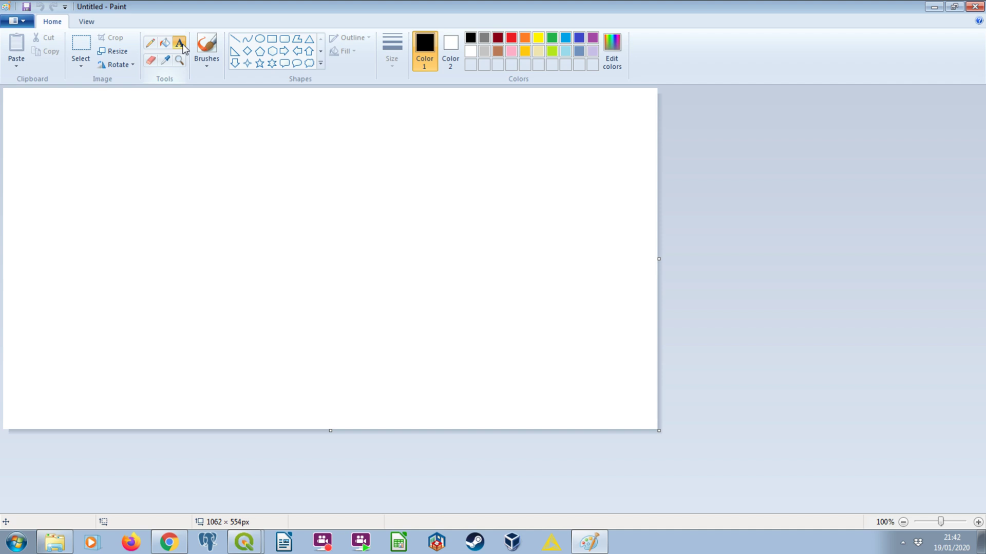
pyautogui.click(43, 118)
pyautogui.write('rast')
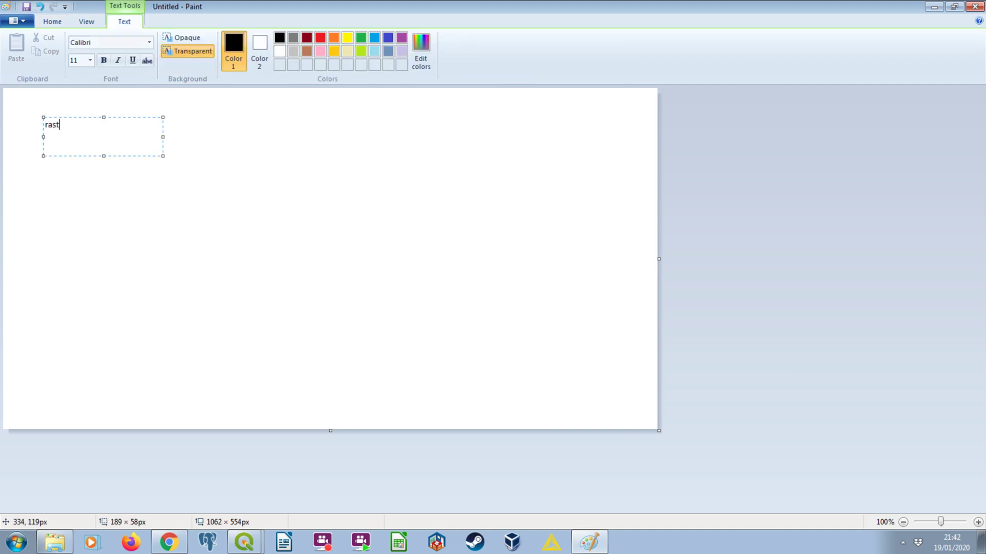
pyautogui.write('er de uso e co')
pyautogui.press('BackSpace')
pyautogui.press('BackSpace')
pyautogui.write('ocupacao (2985)')
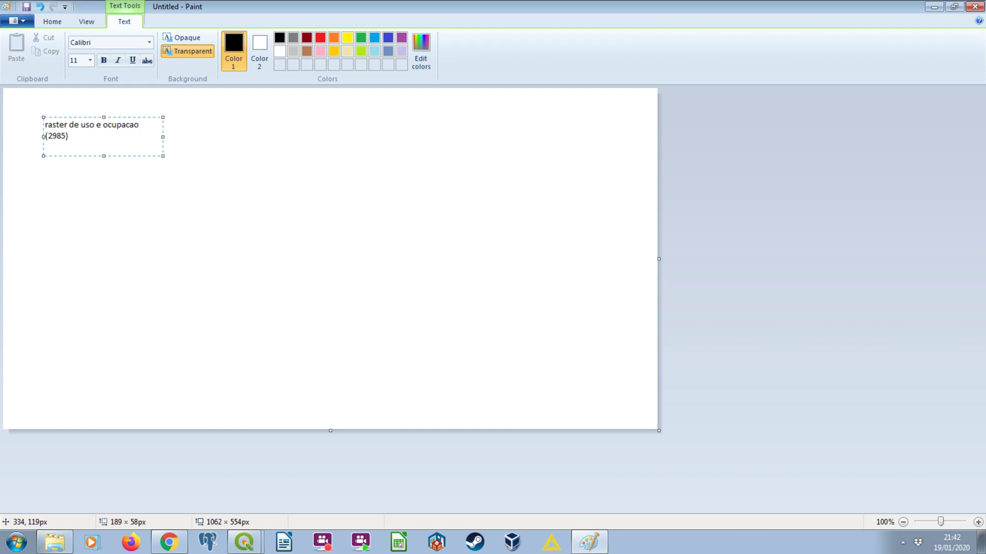
pyautogui.press('BackSpace')
pyautogui.press('BackSpace')
pyautogui.press('BackSpace')
pyautogui.press('BackSpace')
pyautogui.press('BackSpace')
pyautogui.press('BackSpace')
pyautogui.write('1985')
pyautogui.click(191, 135)
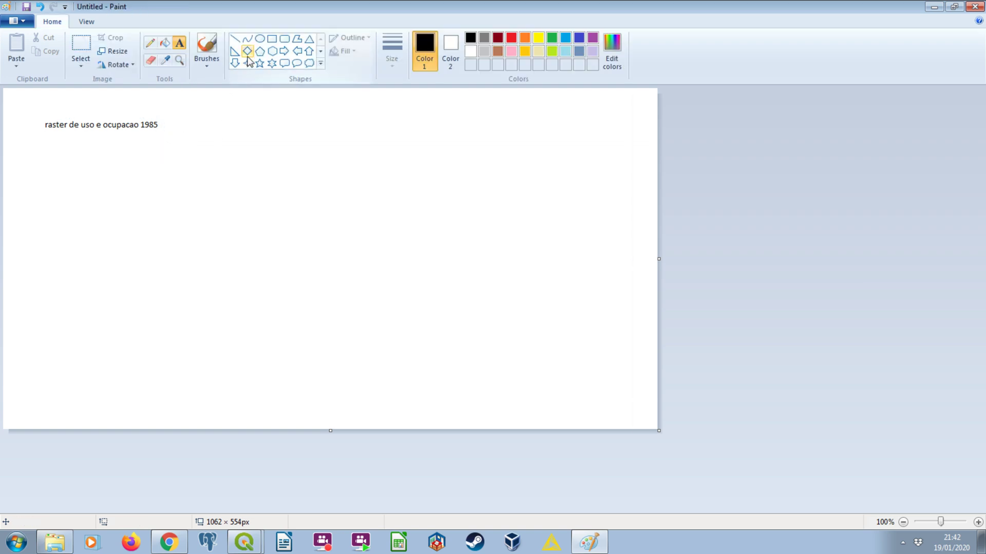
# Add the text "uc_vetor" below the raster label on the canvas
pyautogui.click(180, 43)
pyautogui.moveTo(46, 153); pyautogui.dragTo(163, 178)
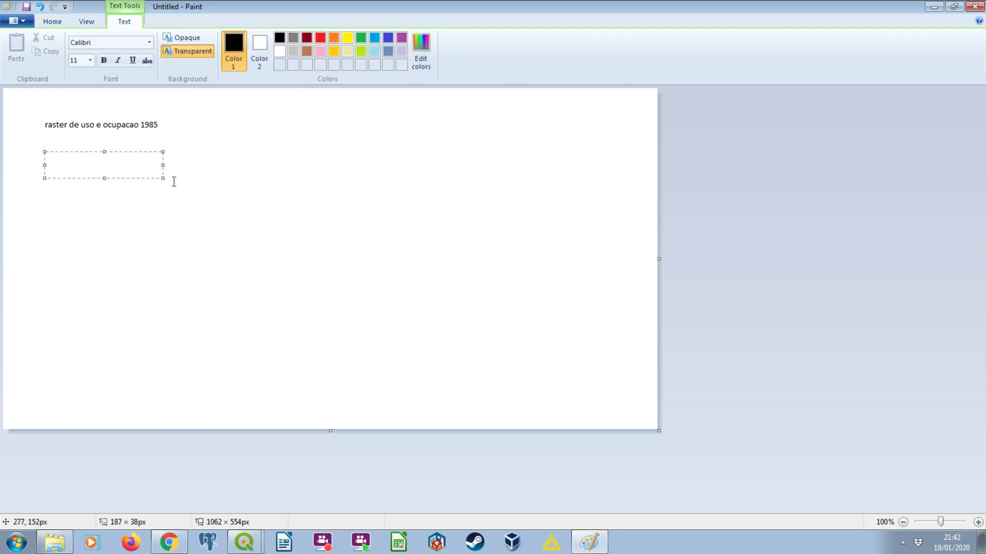
pyautogui.write('uc_vetor')
pyautogui.click(176, 251)
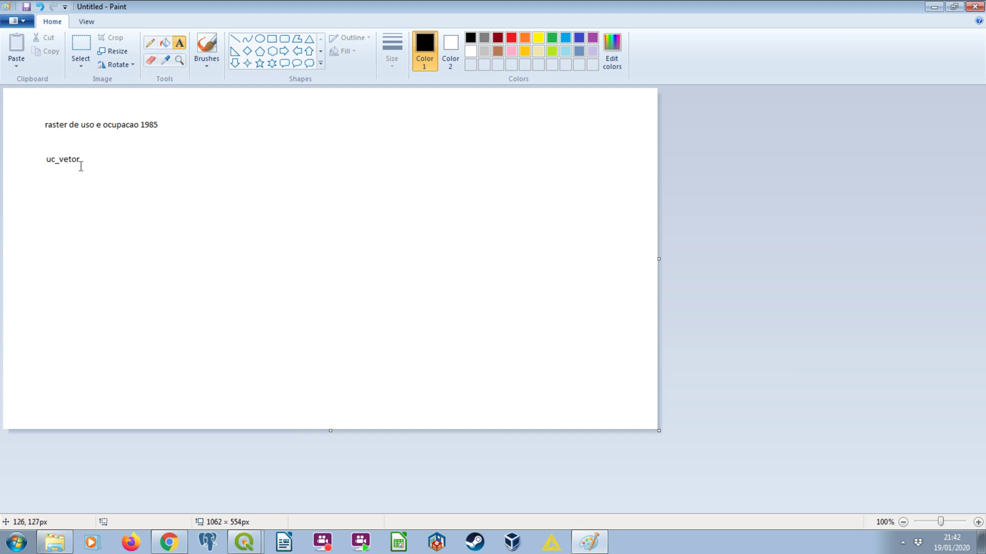
# Add the text "uc_vetor_buffer" below the uc_vetor label
pyautogui.moveTo(40, 195); pyautogui.dragTo(140, 225)
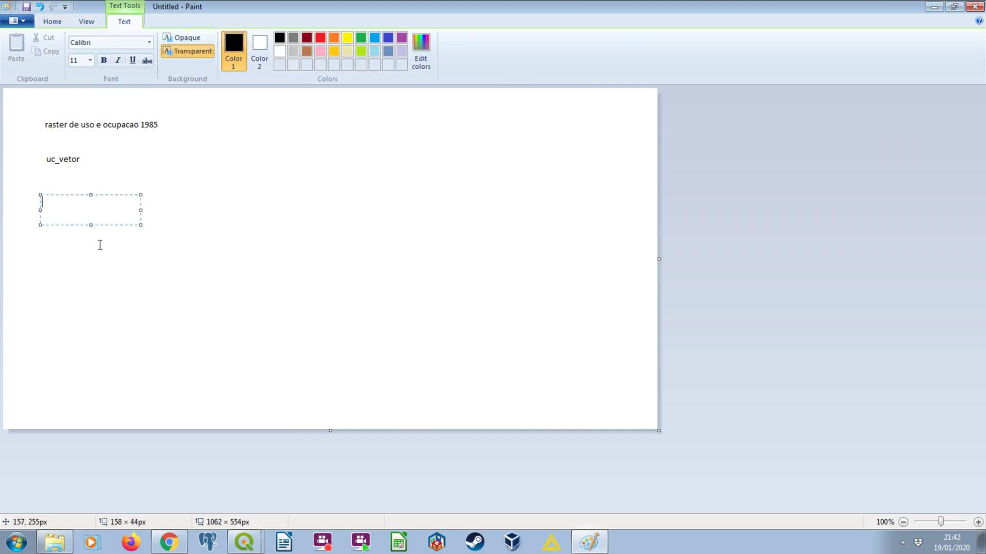
pyautogui.write('uc_vetor_buffer')
pyautogui.click(93, 277)
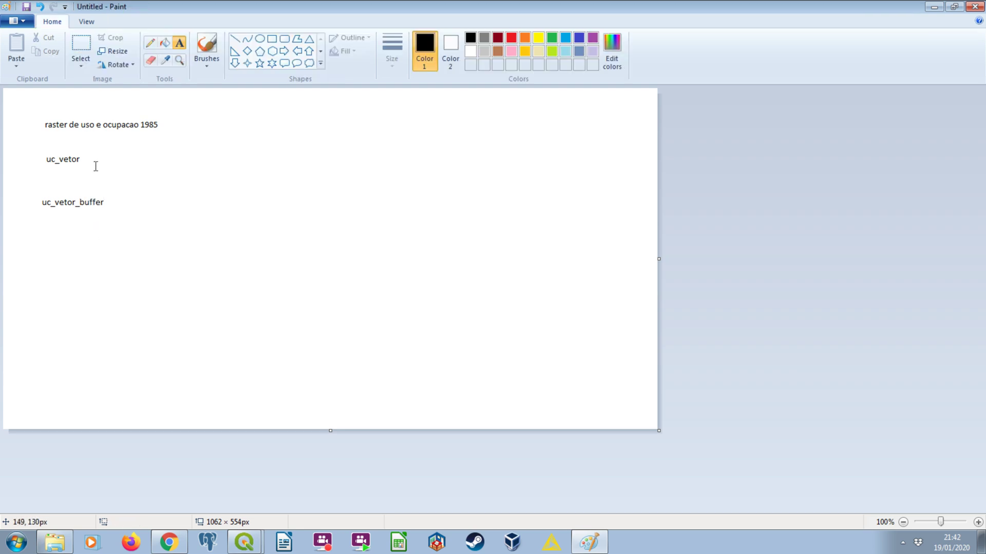
# Move the uc_vetor label to the upper-right area of the canvas and the uc_vetor_buffer label beside the raster label
pyautogui.click(80, 52)
pyautogui.moveTo(39, 151); pyautogui.dragTo(93, 167)
pyautogui.moveTo(284, 134); pyautogui.dragTo(478, 123)
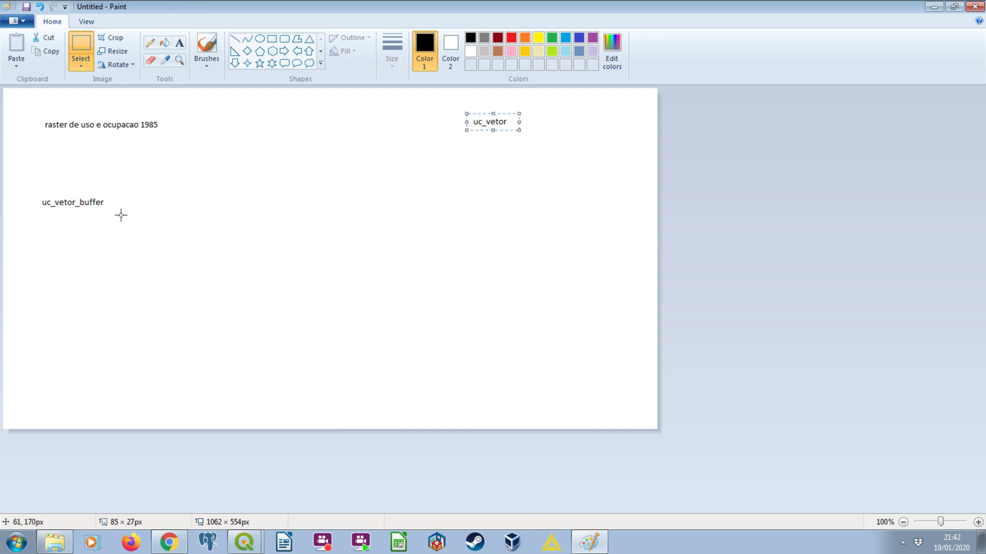
pyautogui.moveTo(120, 215); pyautogui.dragTo(35, 192)
pyautogui.moveTo(77, 203)
pyautogui.mouseDown()
pyautogui.moveTo(236, 207)
pyautogui.moveTo(249, 123)
pyautogui.mouseUp()
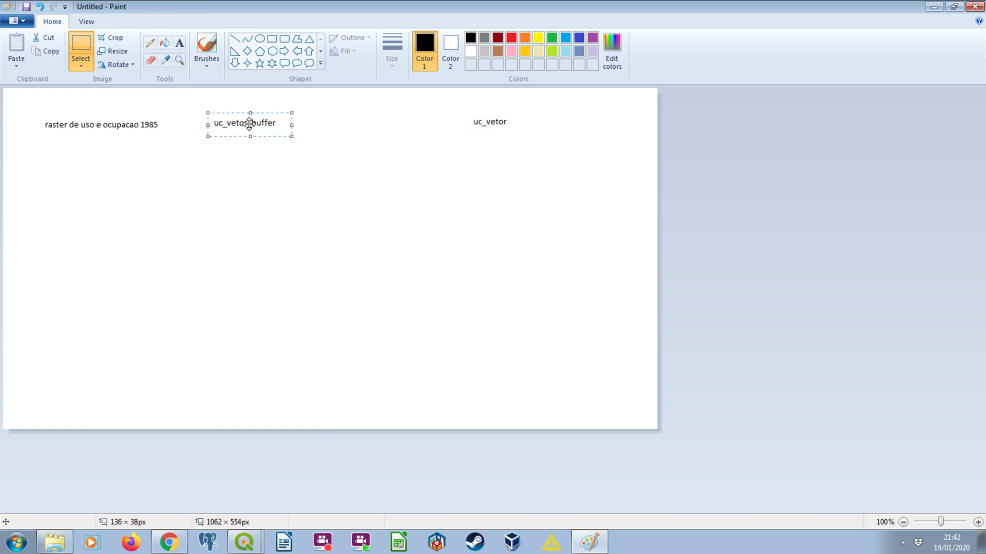
pyautogui.click(246, 183)
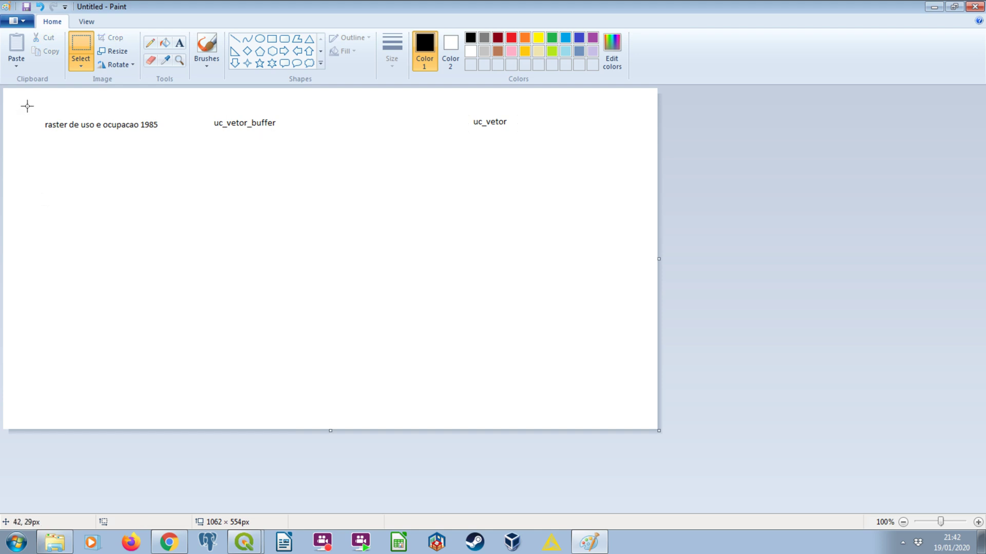
pyautogui.moveTo(174, 136); pyautogui.dragTo(26, 104)
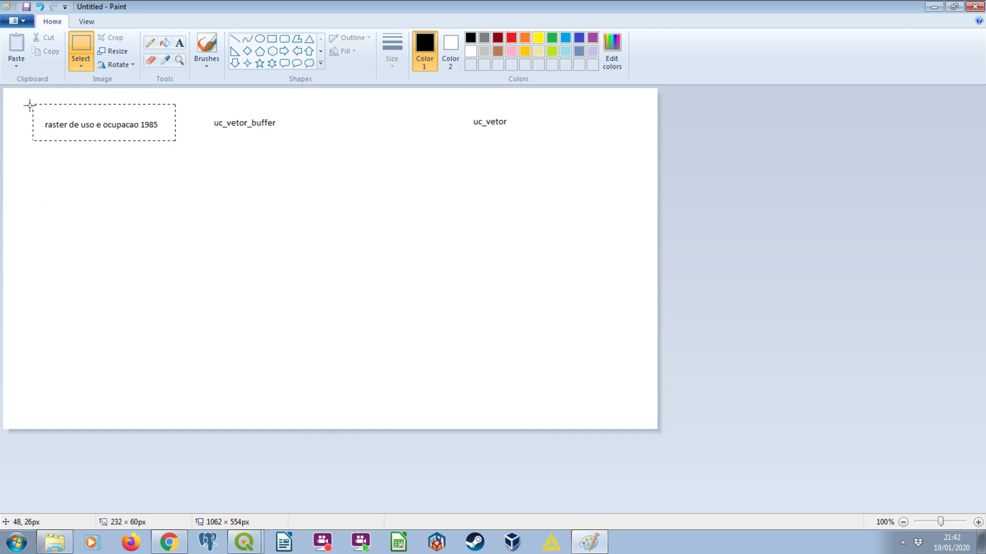
pyautogui.click(226, 141)
pyautogui.moveTo(202, 109); pyautogui.dragTo(289, 137)
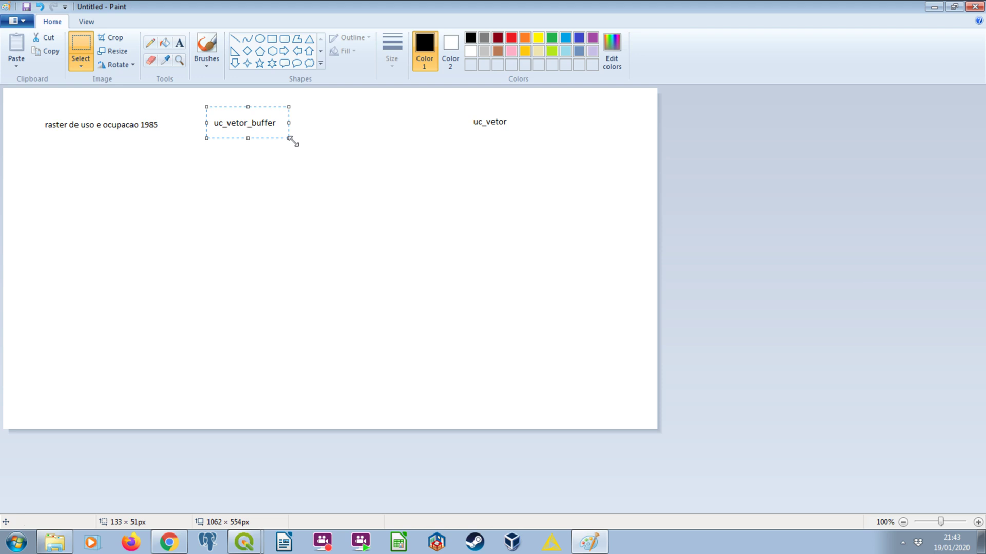
pyautogui.moveTo(471, 111); pyautogui.dragTo(518, 134)
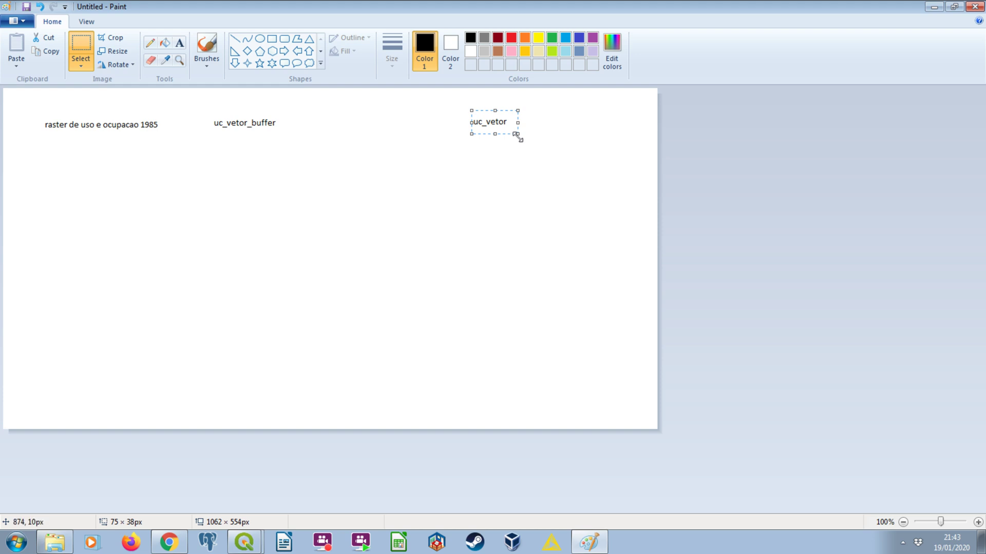
# Draw two freehand lines from the raster label and the uc_vetor_buffer label that converge below and between them
pyautogui.click(150, 45)
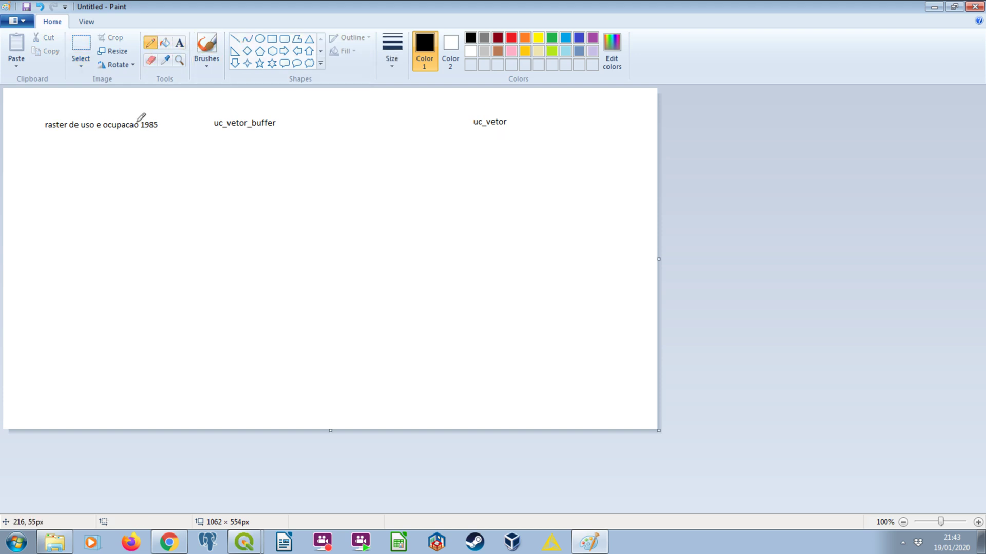
pyautogui.moveTo(87, 134); pyautogui.dragTo(143, 189)
pyautogui.moveTo(235, 129); pyautogui.dragTo(150, 189)
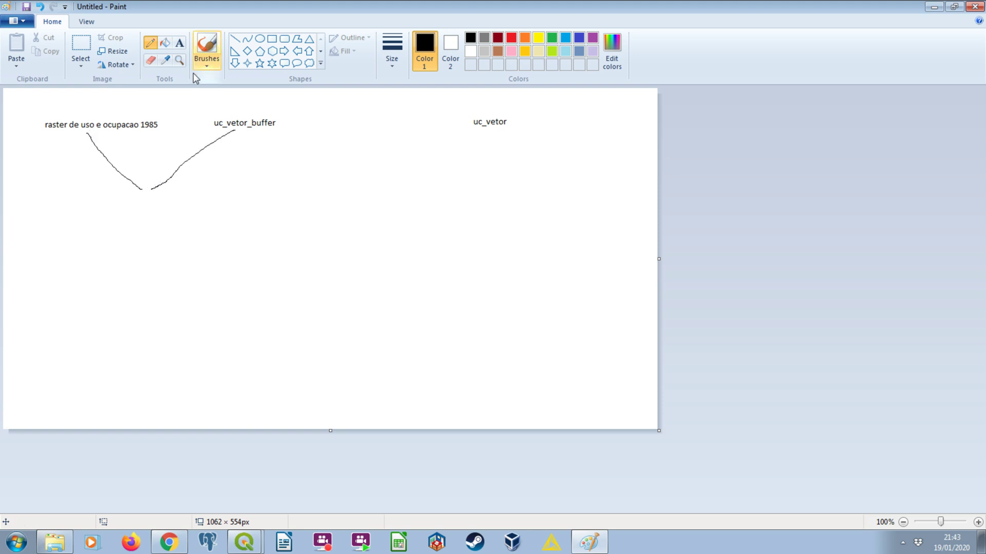
# Add the text "clip" and place it just below the point where the two lines converge
pyautogui.click(178, 44)
pyautogui.moveTo(77, 190); pyautogui.dragTo(232, 226)
pyautogui.write('clip')
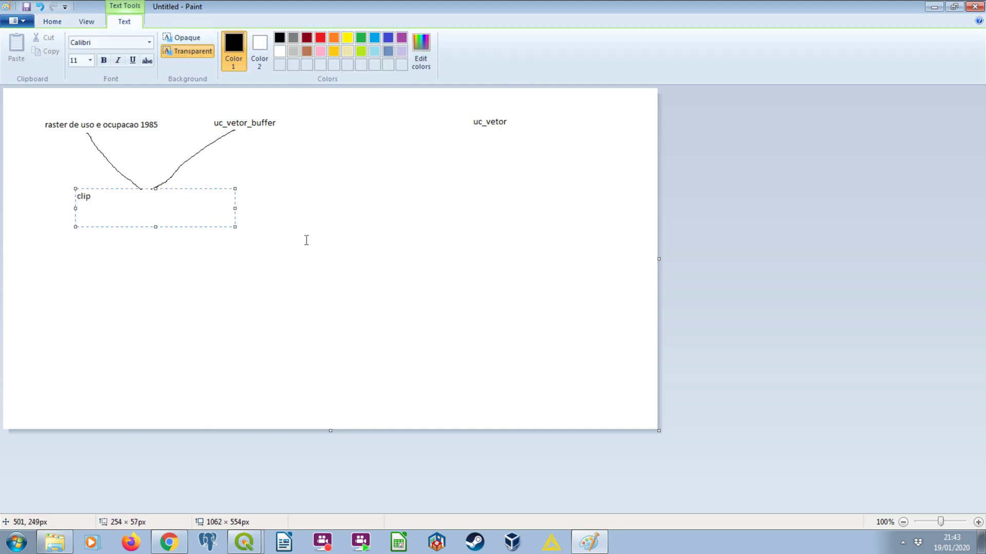
pyautogui.click(145, 92)
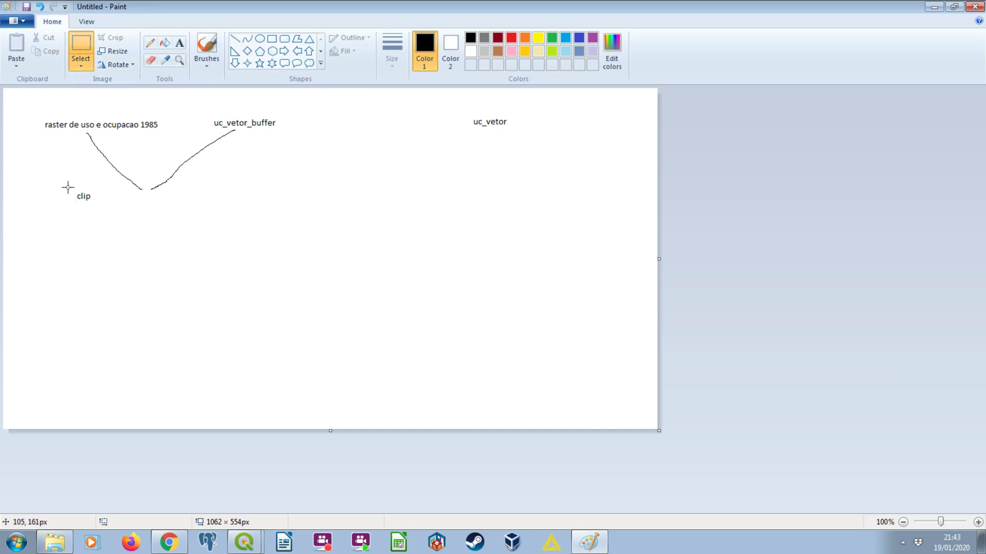
pyautogui.moveTo(68, 188); pyautogui.dragTo(147, 201)
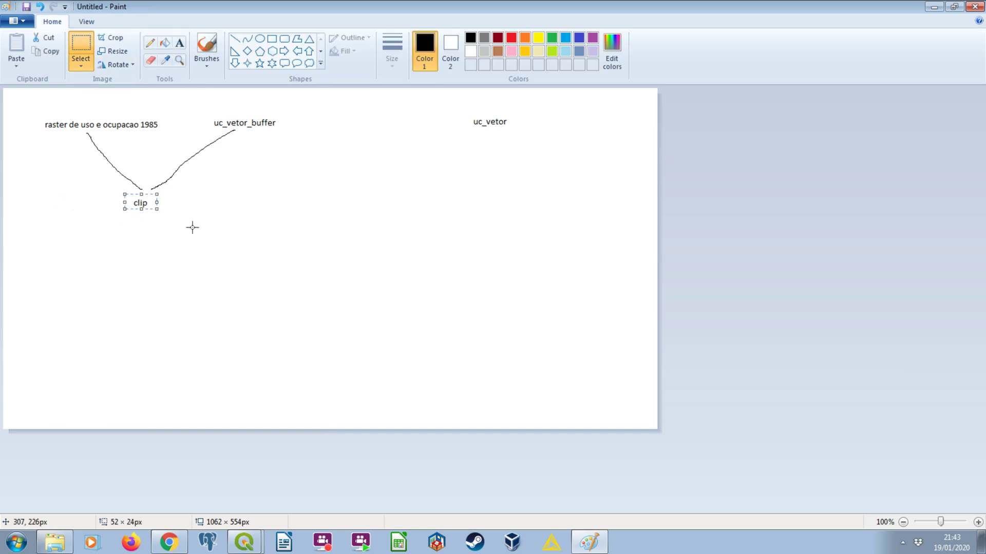
pyautogui.click(214, 232)
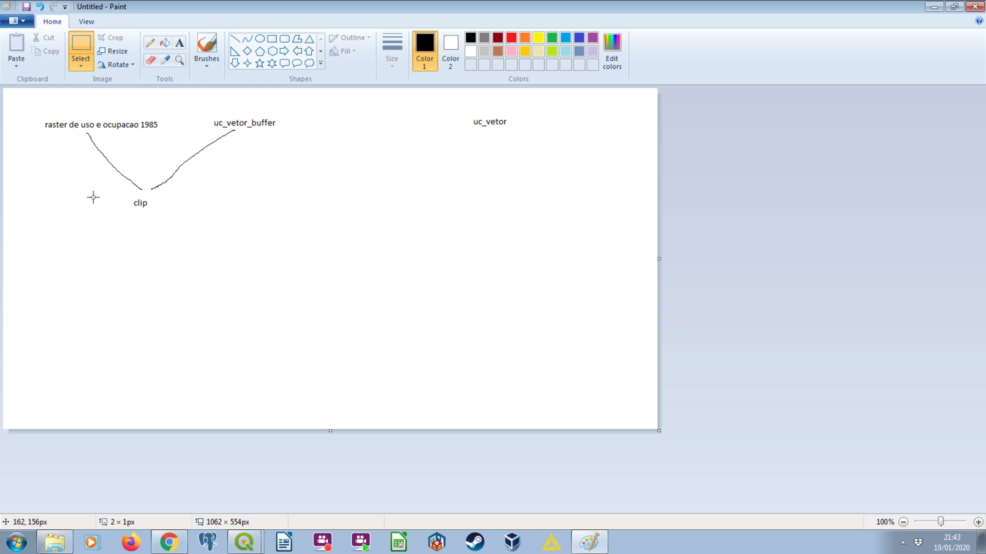
# Draw a freehand arrow pointing down from the clip label
pyautogui.click(179, 43)
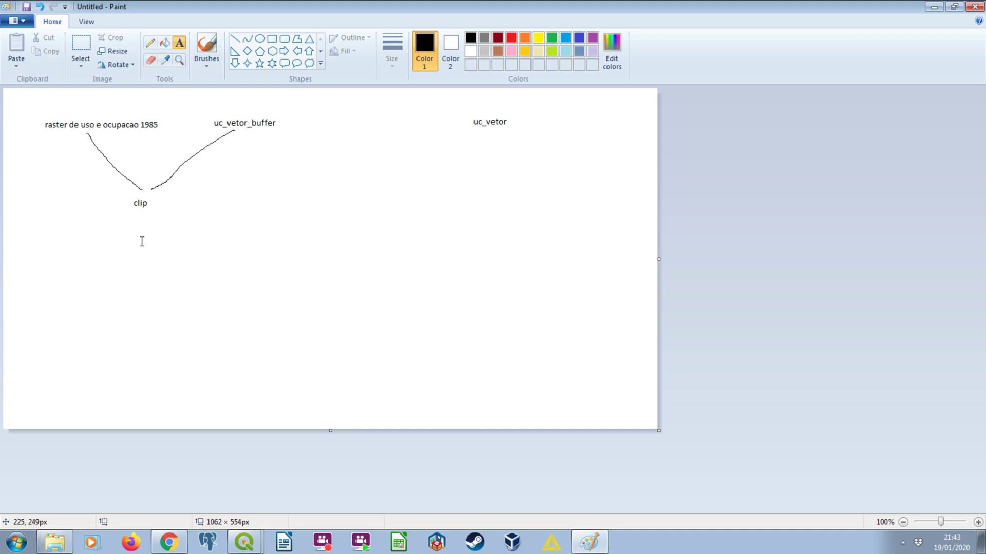
pyautogui.click(151, 43)
pyautogui.moveTo(143, 214)
pyautogui.mouseDown()
pyautogui.moveTo(146, 273)
pyautogui.moveTo(158, 254)
pyautogui.mouseUp()
# Add the text "raster uso recortado 1985 - uc 1" below the arrow coming from the clip label
pyautogui.click(179, 42)
pyautogui.moveTo(78, 284); pyautogui.dragTo(103, 299)
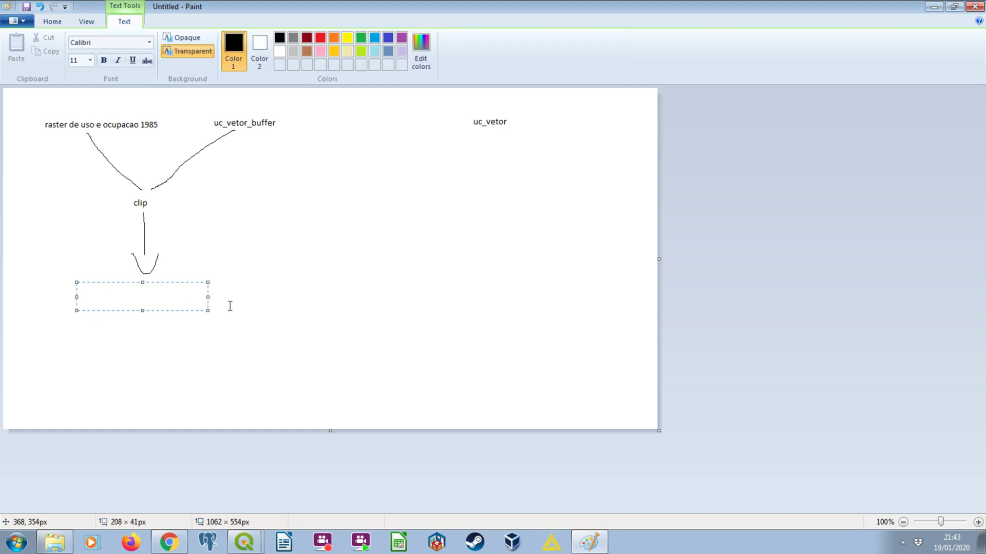
pyautogui.write('rasr')
pyautogui.press('BackSpace')
pyautogui.write('ter uso recortado 1985 -')
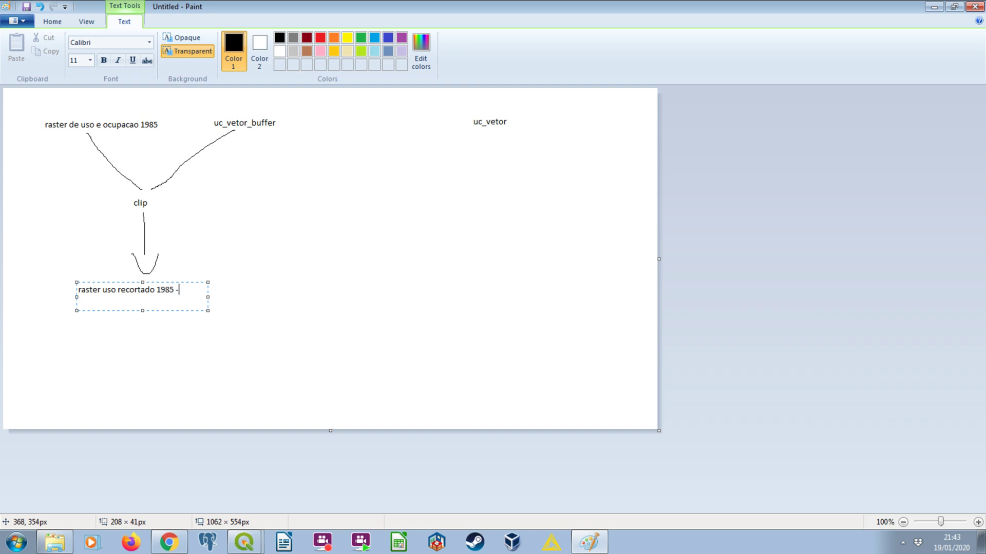
pyautogui.write(' uc 1')
pyautogui.press('Return')
pyautogui.click(226, 330)
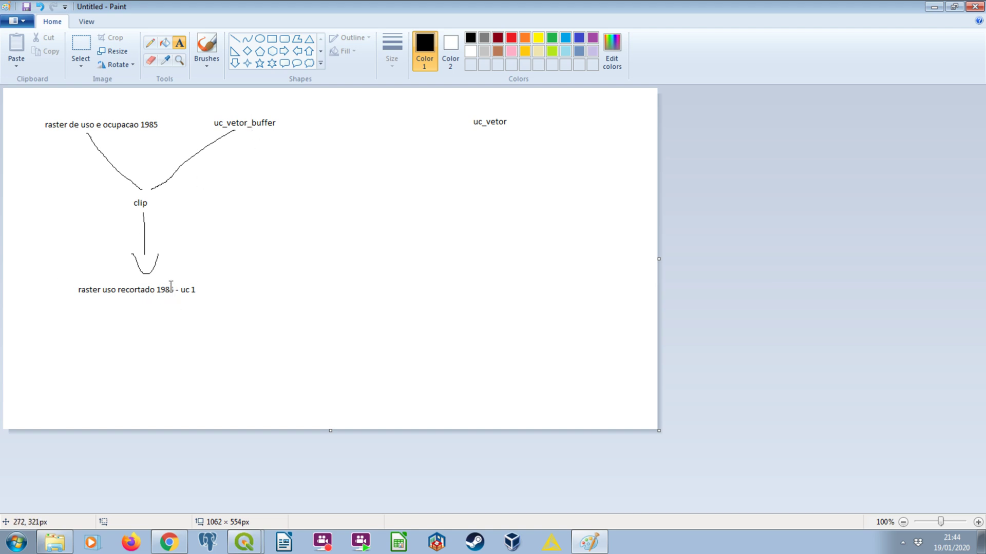
pyautogui.click(147, 284)
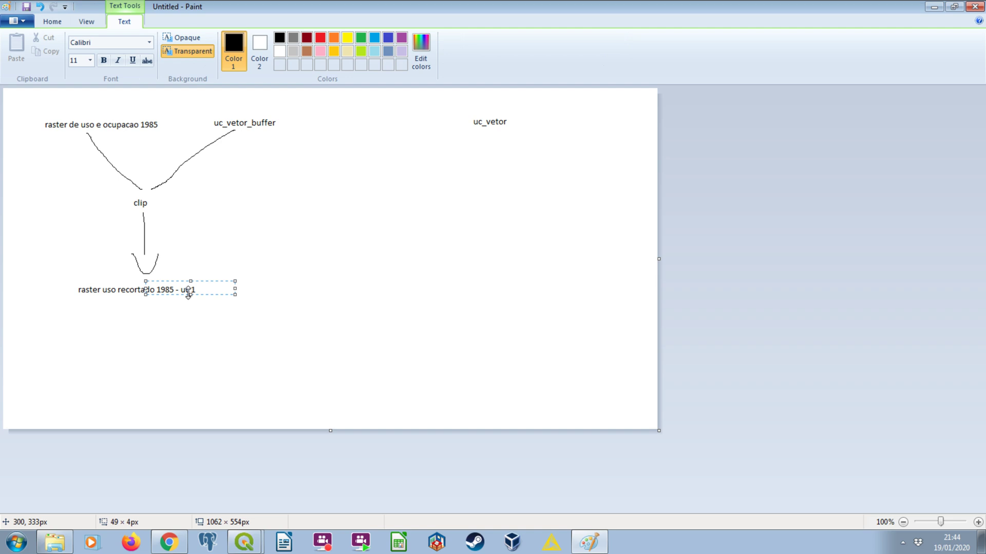
pyautogui.click(189, 294)
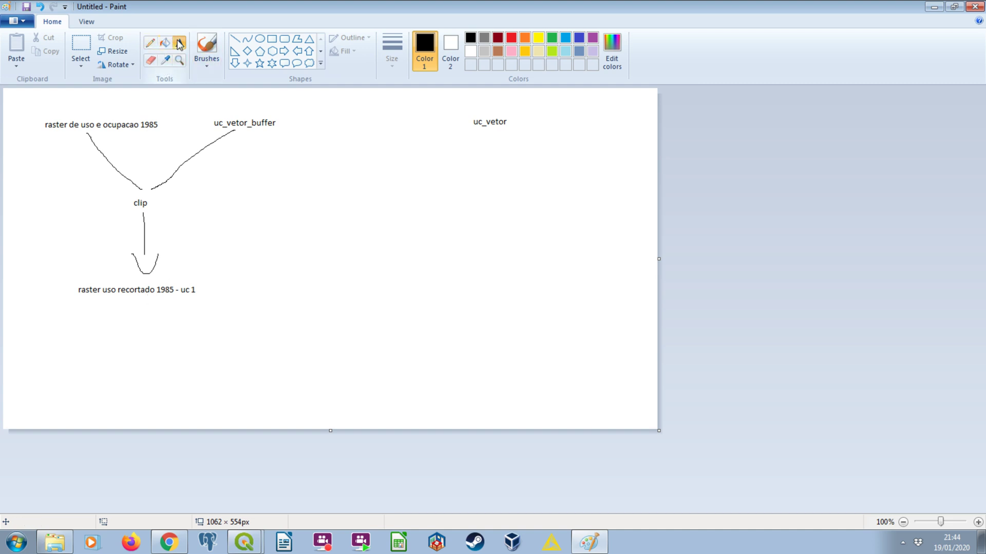
# Draw a short downward arrow under the clipped raster label and place the text "polygonize" centered below it
pyautogui.click(150, 42)
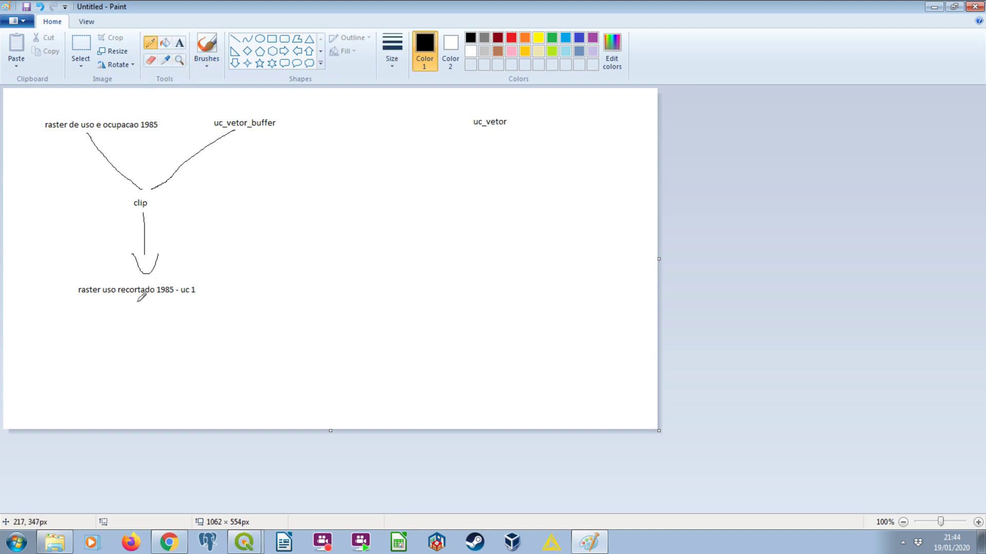
pyautogui.moveTo(139, 303)
pyautogui.mouseDown()
pyautogui.moveTo(139, 324)
pyautogui.moveTo(156, 320)
pyautogui.mouseUp()
pyautogui.click(179, 43)
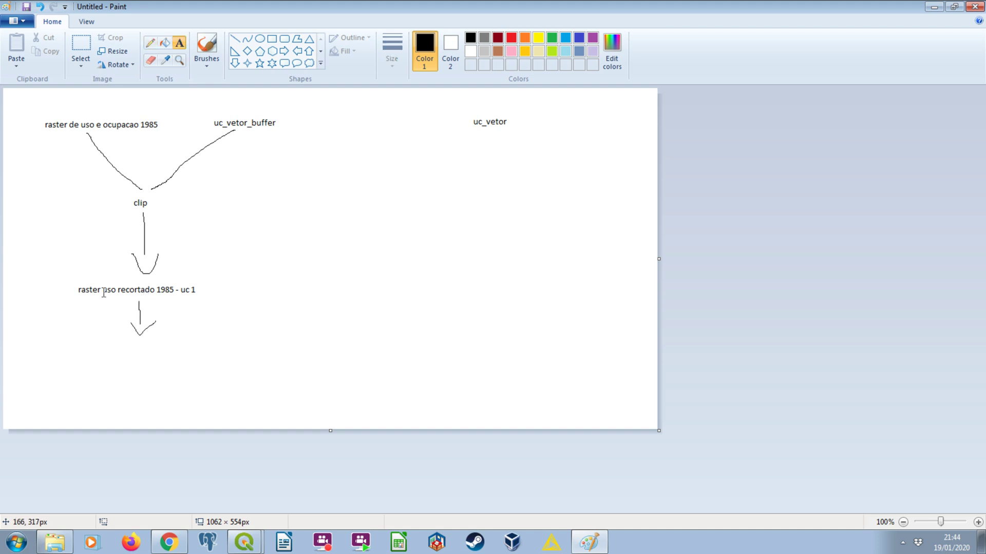
pyautogui.moveTo(71, 335)
pyautogui.mouseDown()
pyautogui.moveTo(188, 366)
pyautogui.moveTo(216, 362)
pyautogui.mouseUp()
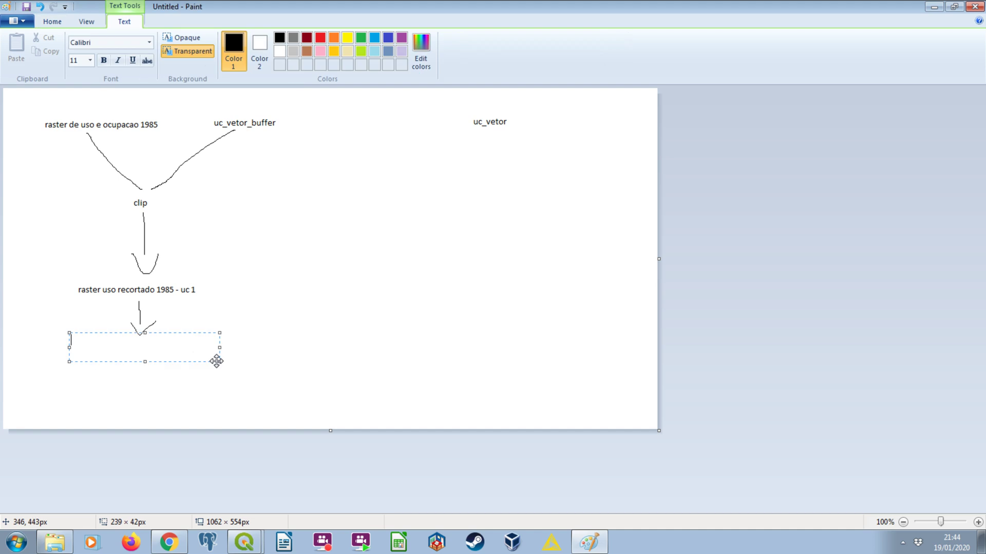
pyautogui.write('polygonize')
pyautogui.press('Return')
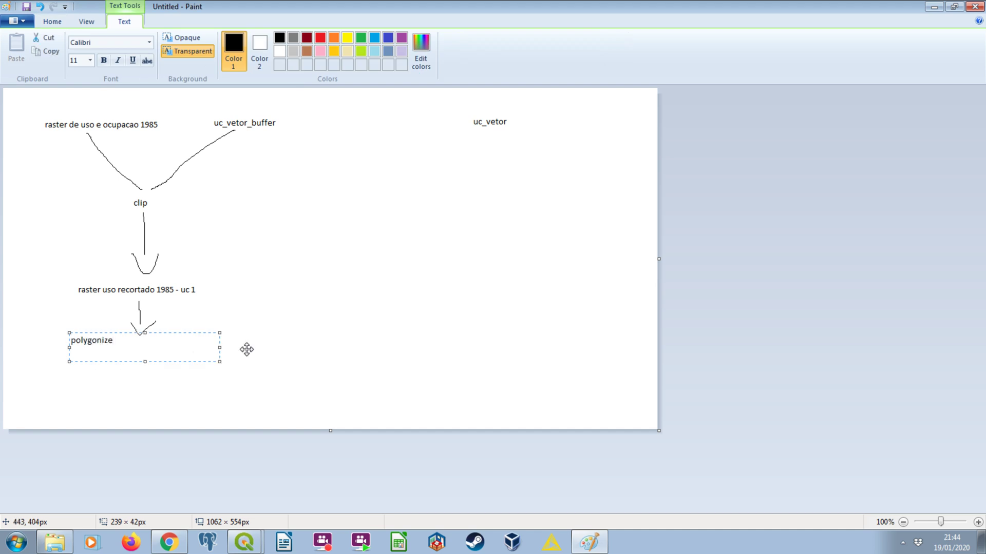
pyautogui.click(399, 337)
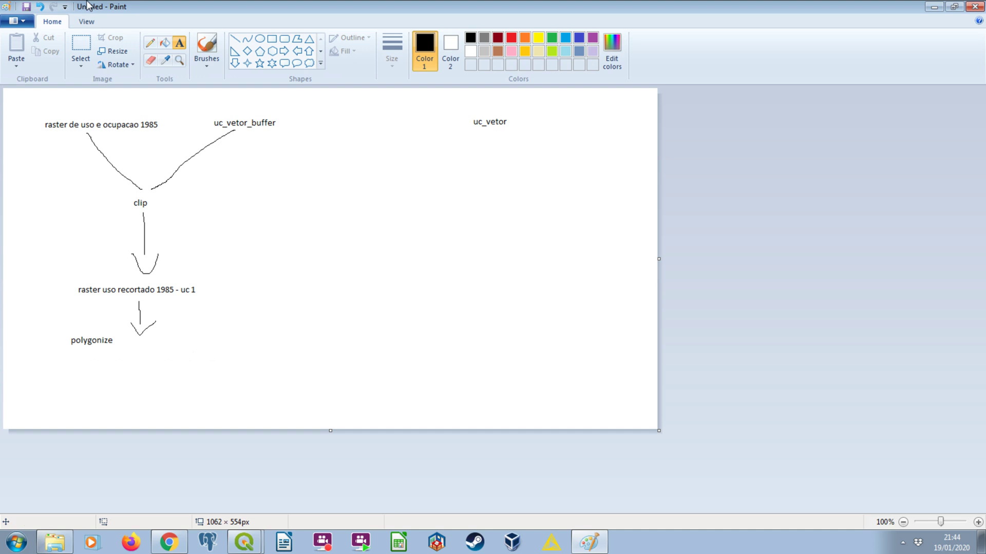
pyautogui.click(80, 51)
pyautogui.moveTo(66, 336); pyautogui.dragTo(147, 354)
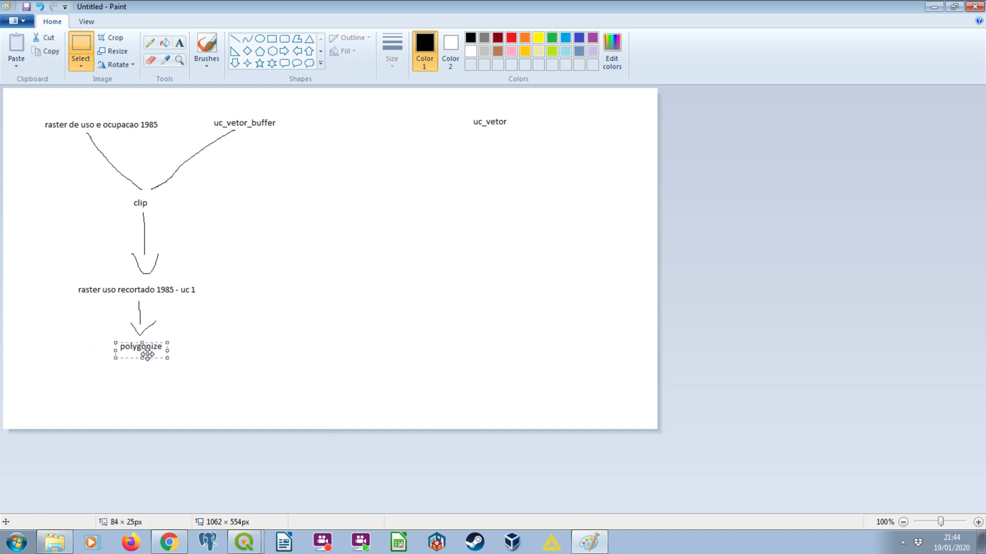
# Draw a short freehand arrow pointing down from the polygonize label
pyautogui.click(179, 43)
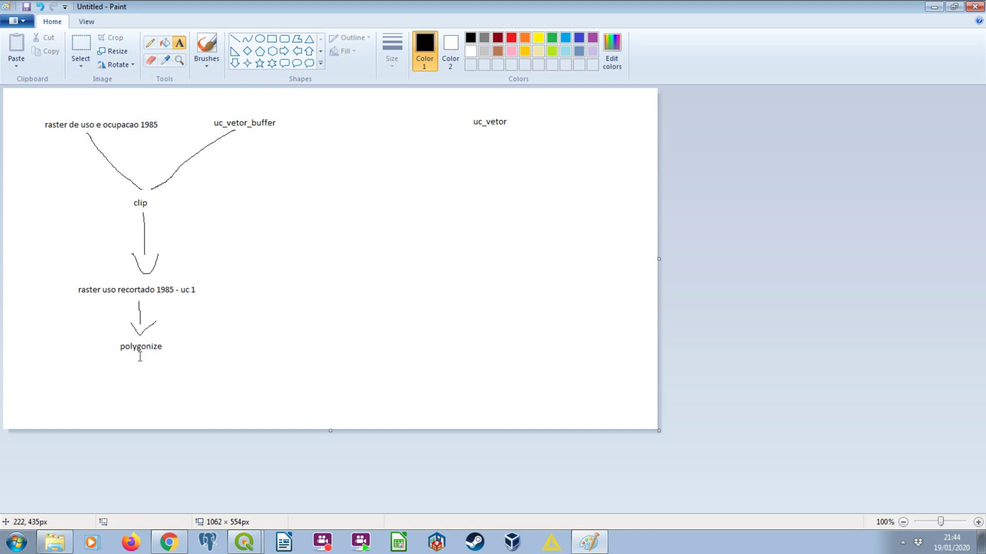
pyautogui.click(150, 42)
pyautogui.moveTo(139, 358)
pyautogui.mouseDown()
pyautogui.moveTo(137, 385)
pyautogui.moveTo(158, 367)
pyautogui.mouseUp()
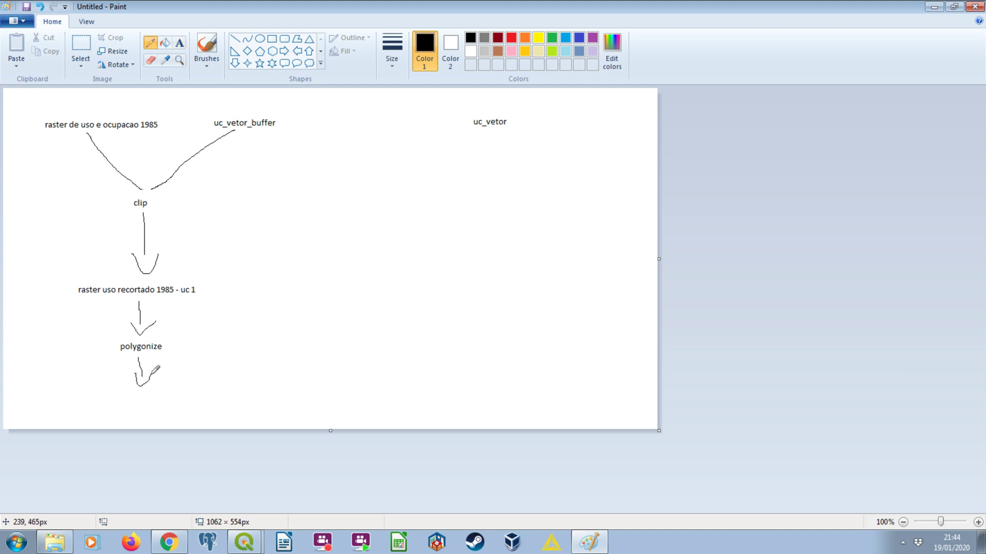
# Add the text "vetor uso recortado 1985 - uc 1" below the arrow coming from the polygonize label
pyautogui.click(179, 42)
pyautogui.moveTo(67, 396); pyautogui.dragTo(220, 414)
pyautogui.write('vetor uso r')
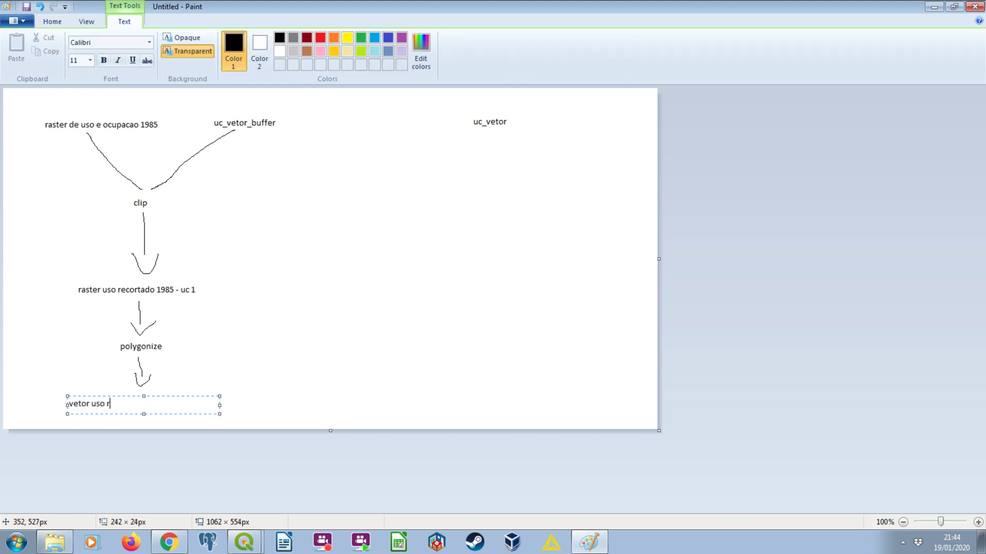
pyautogui.write('ecortado 1985 - uc 1')
pyautogui.click(326, 398)
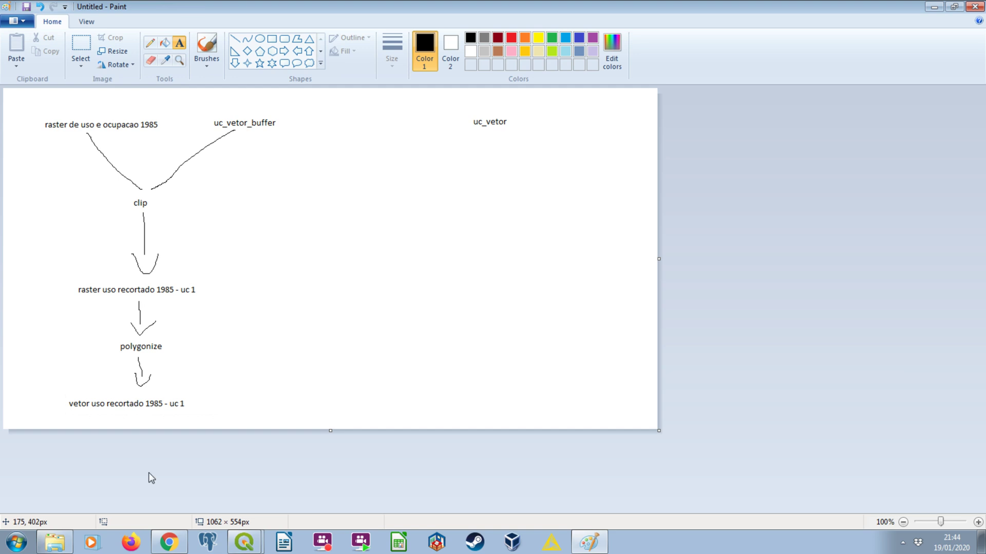
# Switch to QGIS, show the ano_1985_buffer_id_ucs_1 raster with the Intersect layer hidden, and return to the Paint diagram
pyautogui.click(245, 542)
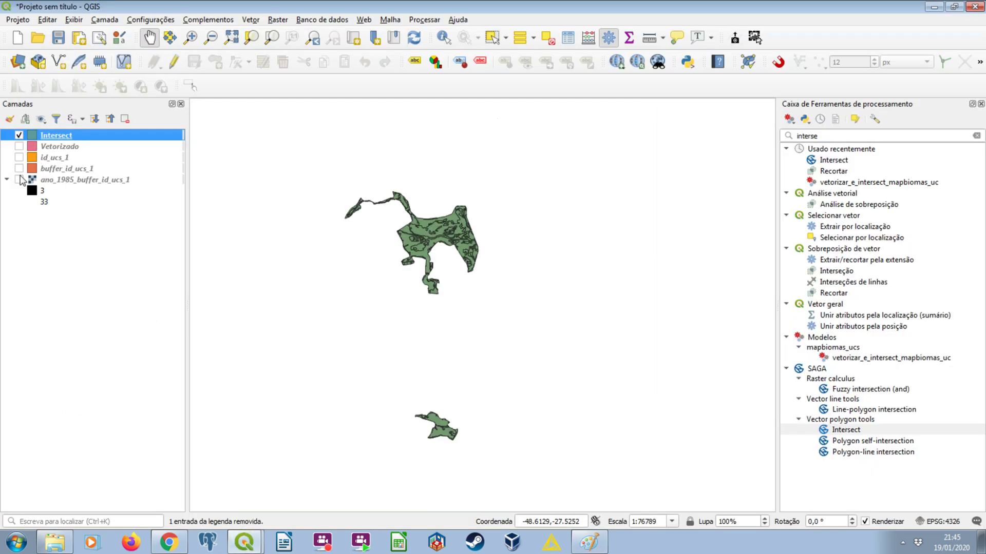
pyautogui.click(19, 180)
pyautogui.click(20, 135)
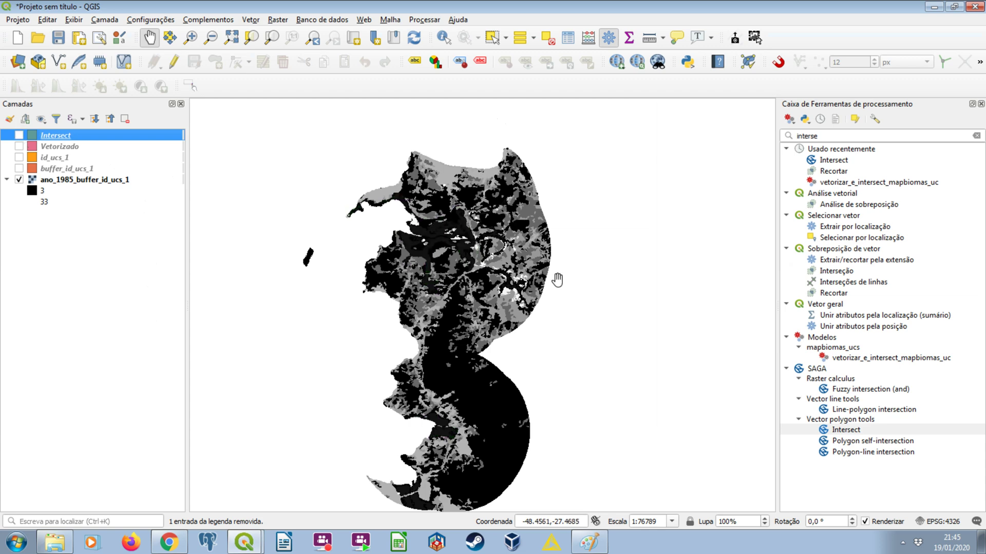
pyautogui.click(588, 547)
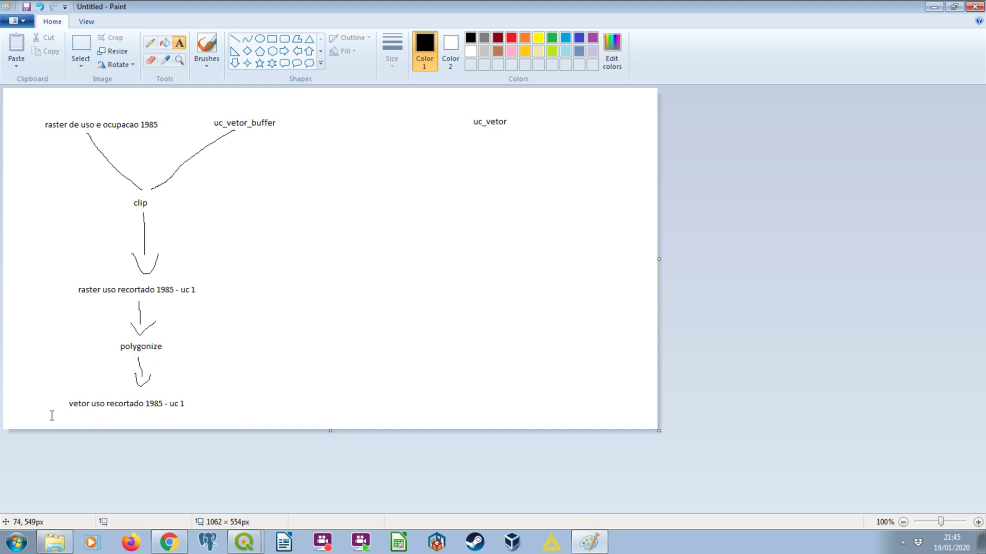
# Go back to QGIS, show the Vetorizado layer instead of the ano_1985_buffer_id_ucs_1 raster, and return to Paint
pyautogui.click(937, 6)
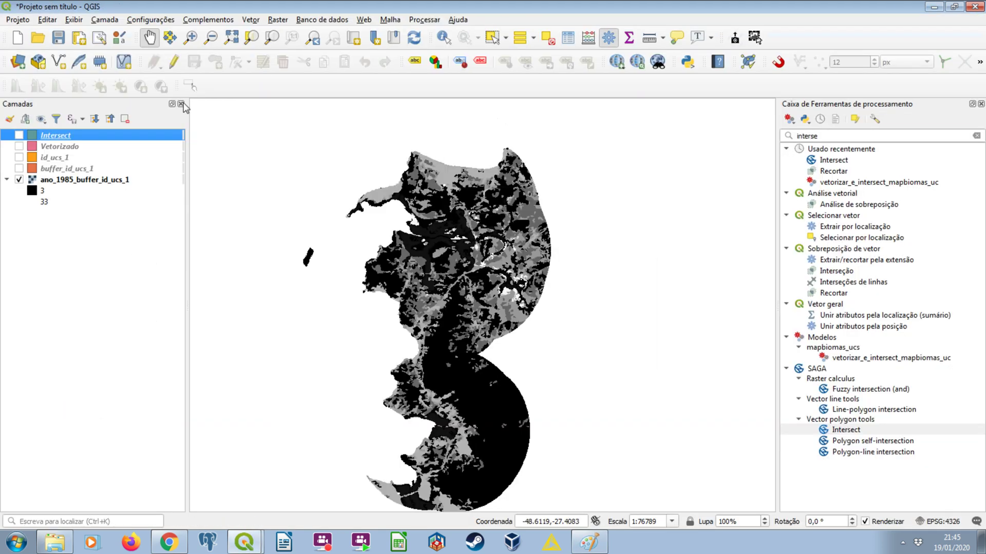
pyautogui.click(19, 147)
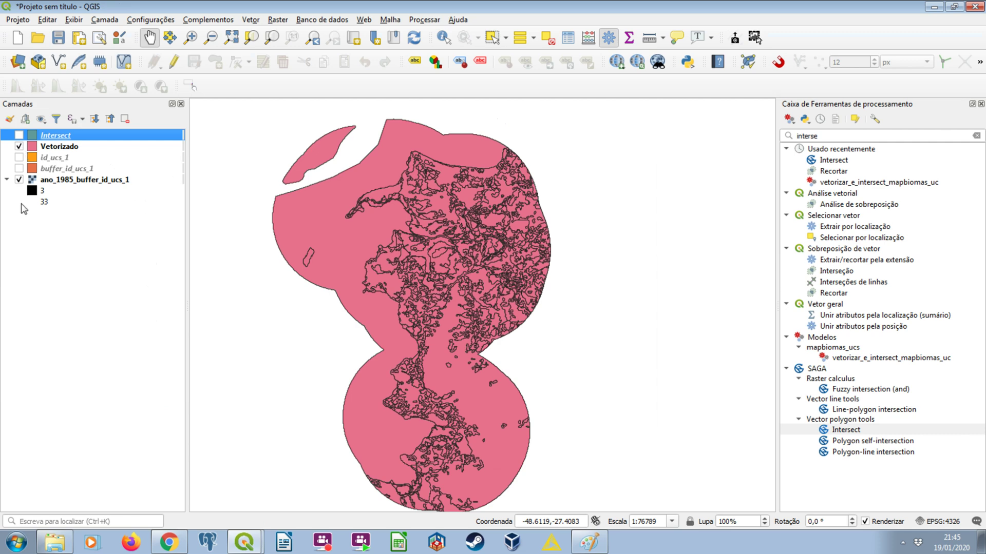
pyautogui.click(19, 180)
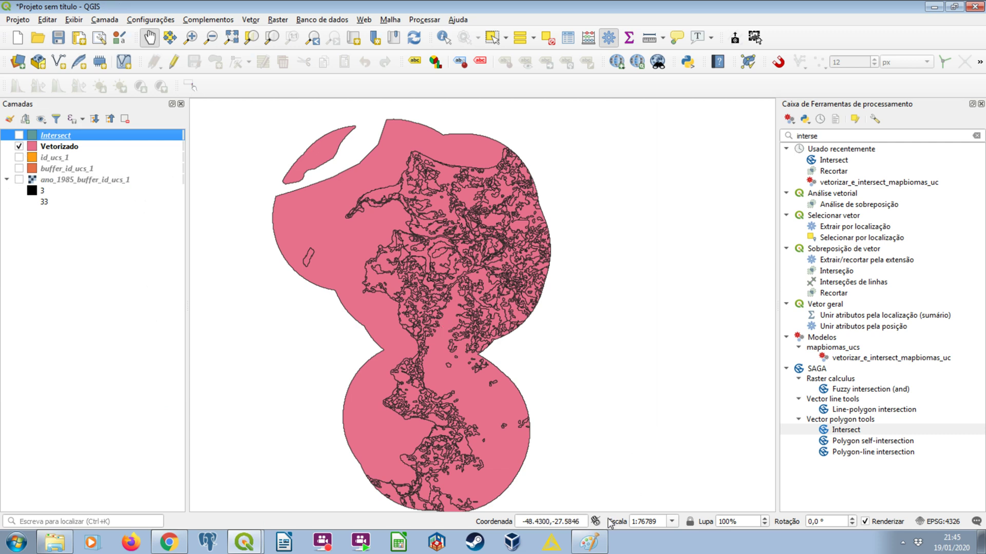
pyautogui.click(589, 542)
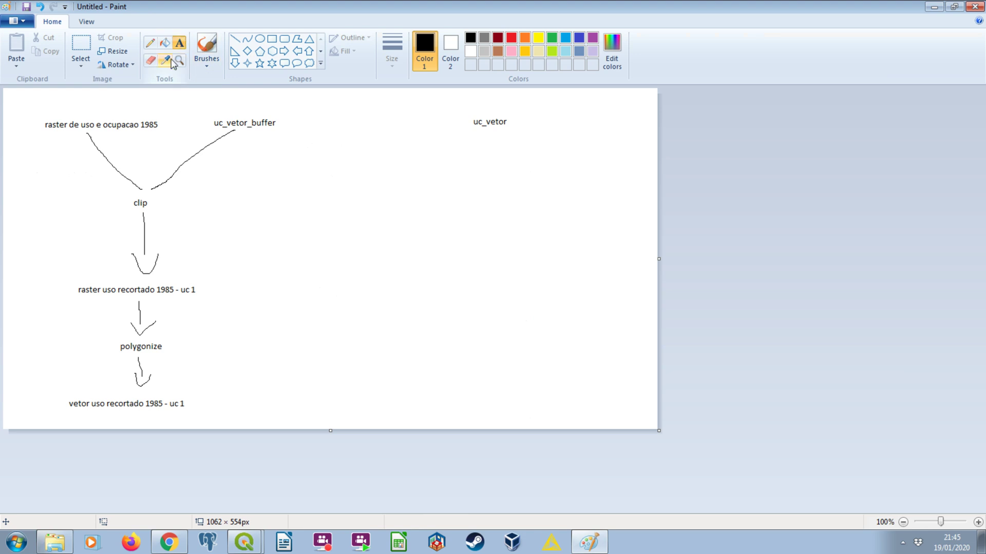
# Circle the "vetor uso recortado 1985 - uc 1" and "uc_vetor" labels freehand and draw a line from each towards the middle of the canvas
pyautogui.click(150, 43)
pyautogui.moveTo(139, 390)
pyautogui.mouseDown()
pyautogui.moveTo(58, 409)
pyautogui.moveTo(193, 426)
pyautogui.moveTo(106, 385)
pyautogui.mouseUp()
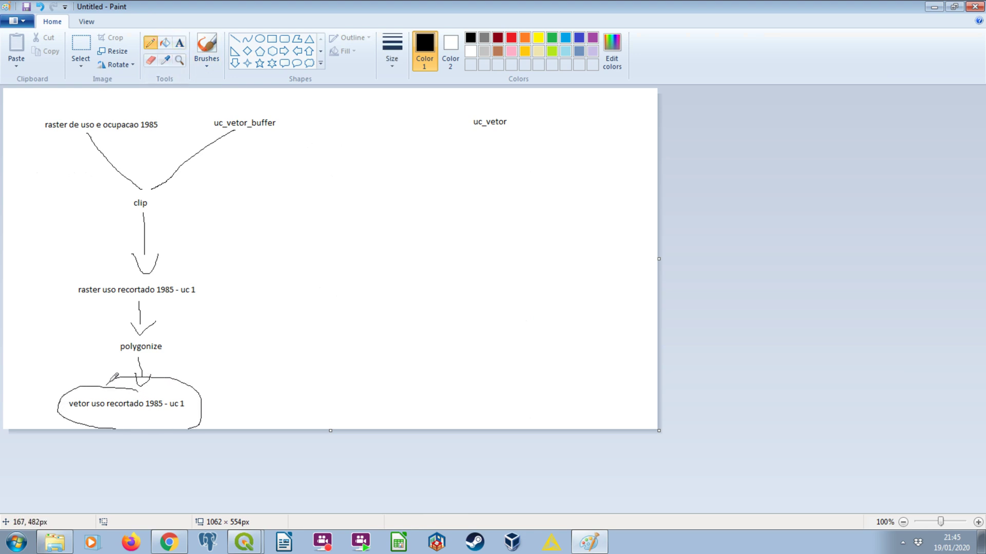
pyautogui.moveTo(523, 110)
pyautogui.mouseDown()
pyautogui.moveTo(480, 106)
pyautogui.moveTo(550, 121)
pyautogui.moveTo(432, 116)
pyautogui.mouseUp()
pyautogui.moveTo(345, 279); pyautogui.dragTo(212, 384)
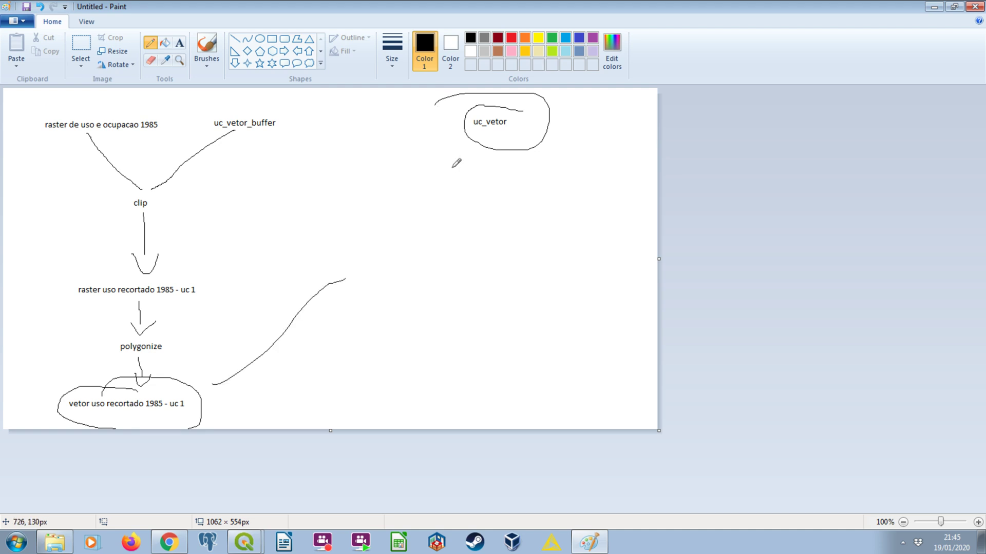
pyautogui.moveTo(475, 160); pyautogui.dragTo(370, 245)
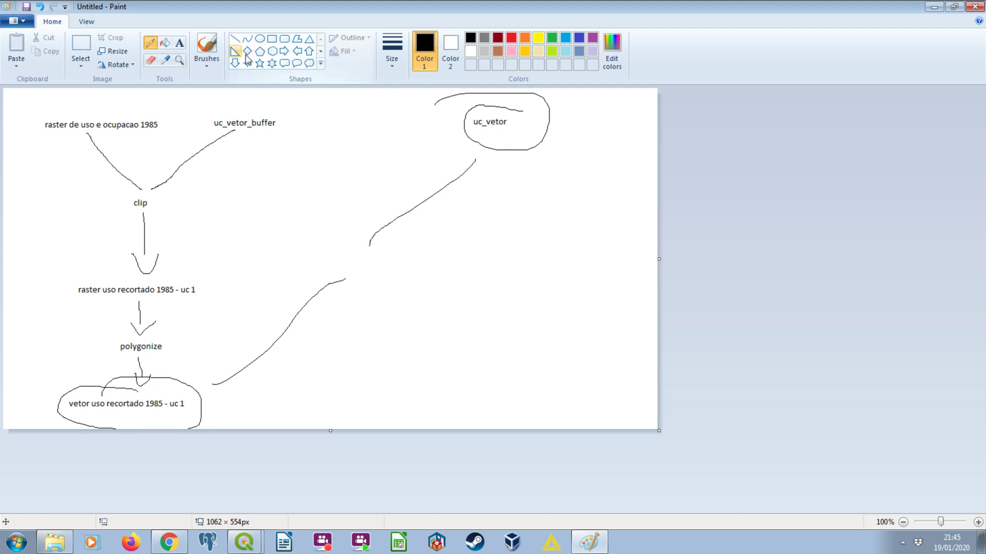
# Add the text "intersect" between the ends of the two converging lines
pyautogui.hotkey('alt', 'h')
pyautogui.press('t')
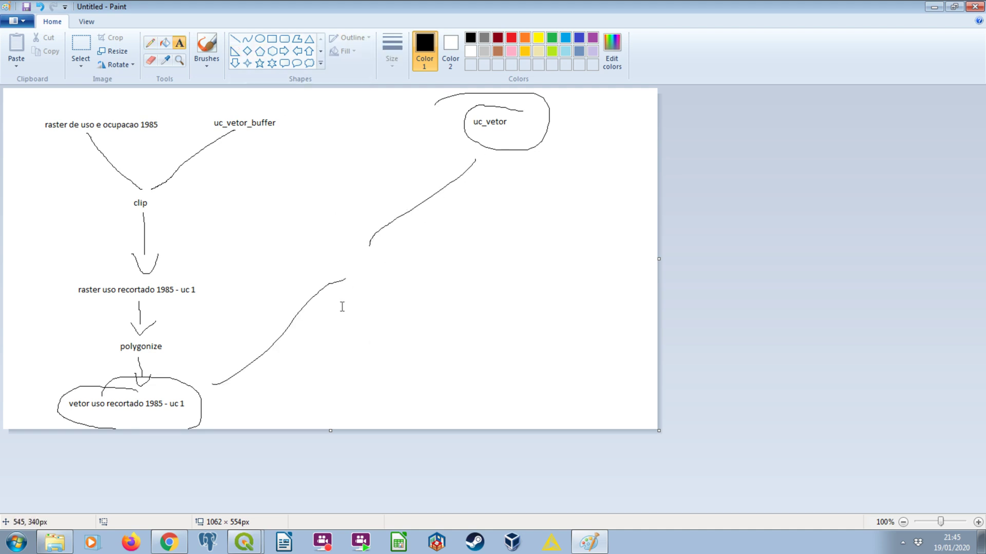
pyautogui.click(325, 263)
pyautogui.write('intersect')
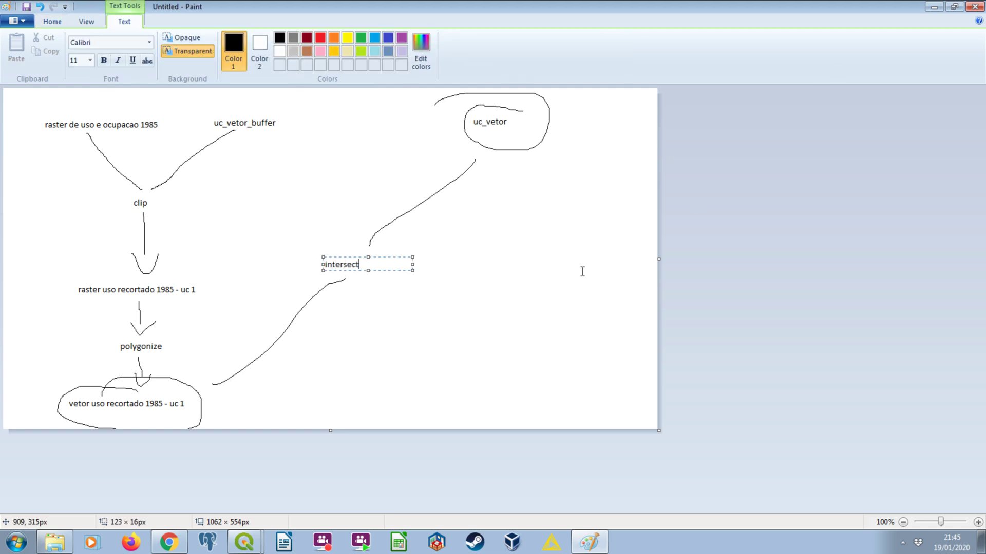
pyautogui.click(281, 136)
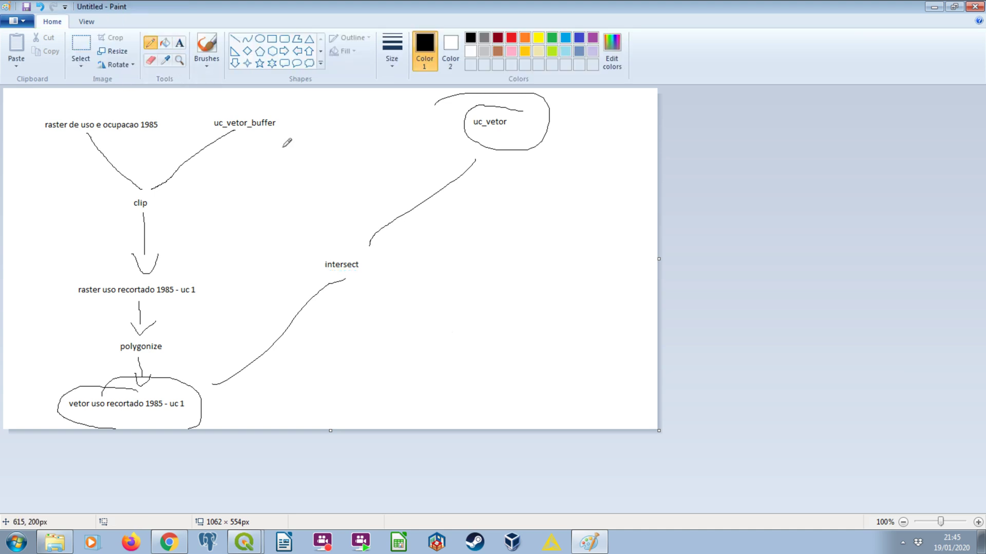
# Draw a freehand bracket and arrow beside the intersect label, and sketch two small irregular polygons beyond the arrow as the result
pyautogui.moveTo(381, 237)
pyautogui.mouseDown()
pyautogui.moveTo(395, 252)
pyautogui.moveTo(368, 303)
pyautogui.moveTo(338, 303)
pyautogui.moveTo(456, 307)
pyautogui.mouseUp()
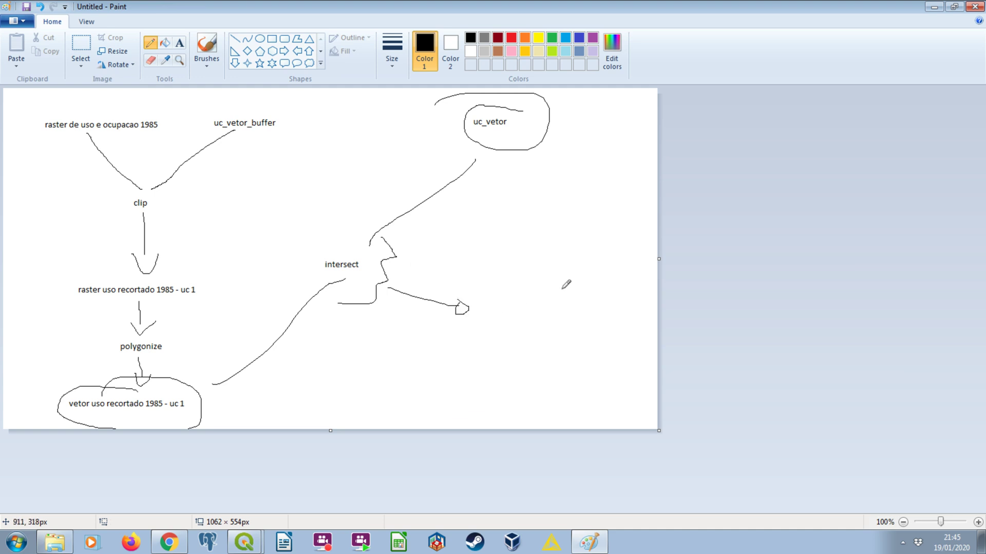
pyautogui.moveTo(550, 269)
pyautogui.mouseDown()
pyautogui.moveTo(525, 305)
pyautogui.moveTo(543, 299)
pyautogui.moveTo(577, 254)
pyautogui.moveTo(543, 266)
pyautogui.mouseUp()
pyautogui.moveTo(491, 379)
pyautogui.mouseDown()
pyautogui.moveTo(528, 359)
pyautogui.moveTo(499, 362)
pyautogui.moveTo(488, 381)
pyautogui.mouseUp()
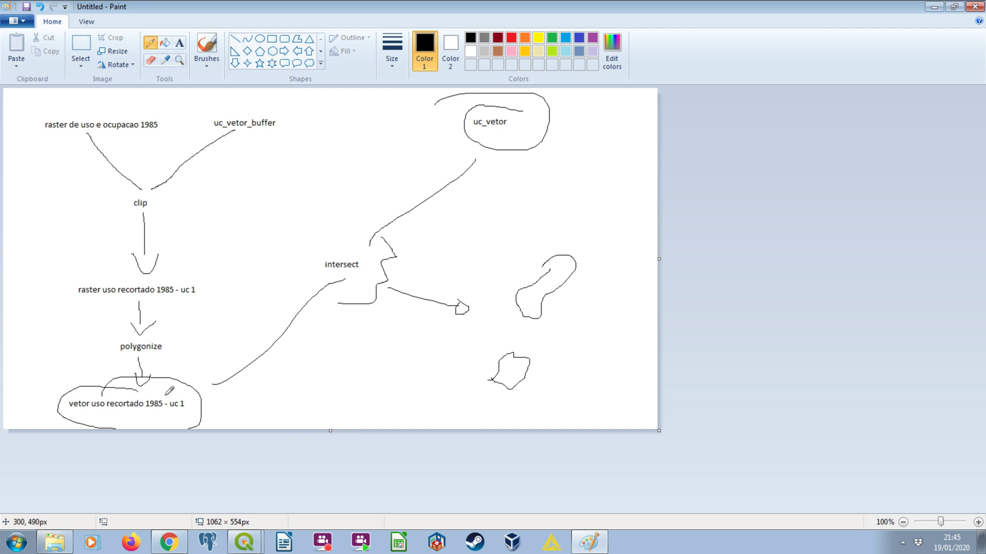
# Hatch the circled "vetor uso recortado 1985 - uc 1" and "uc_vetor" labels with freehand strokes
pyautogui.moveTo(113, 375)
pyautogui.mouseDown()
pyautogui.moveTo(58, 415)
pyautogui.moveTo(91, 422)
pyautogui.mouseUp()
pyautogui.moveTo(157, 380); pyautogui.dragTo(146, 429)
pyautogui.moveTo(183, 381)
pyautogui.mouseDown()
pyautogui.moveTo(169, 428)
pyautogui.moveTo(198, 426)
pyautogui.mouseUp()
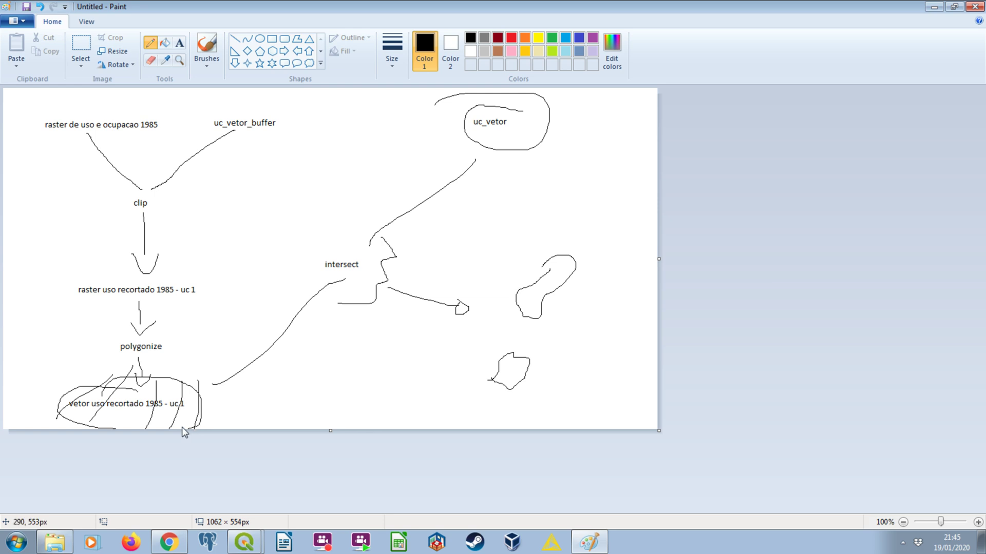
pyautogui.moveTo(475, 94); pyautogui.dragTo(463, 144)
pyautogui.moveTo(514, 107); pyautogui.dragTo(513, 148)
pyautogui.moveTo(529, 95)
pyautogui.mouseDown()
pyautogui.moveTo(527, 134)
pyautogui.moveTo(553, 157)
pyautogui.mouseUp()
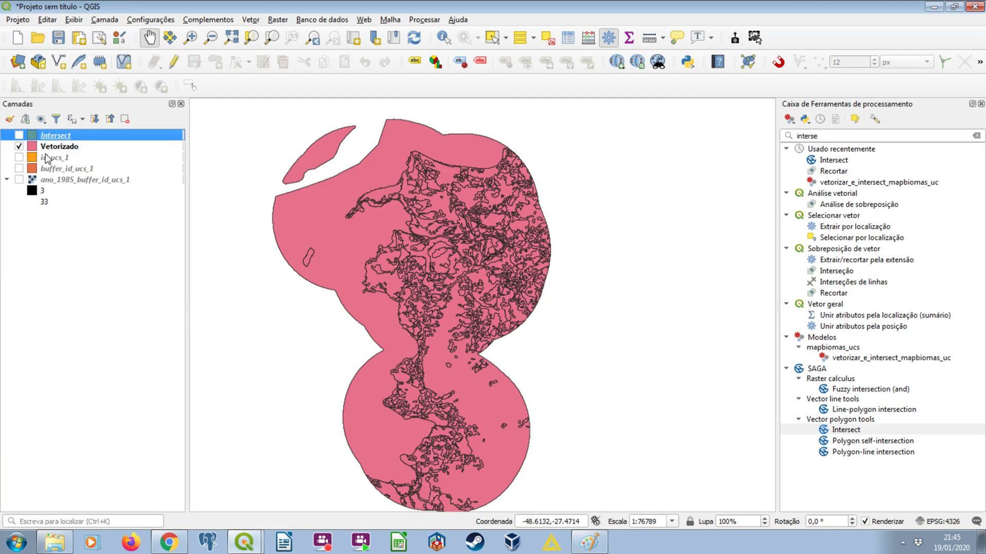
# In QGIS, show the Intersect layer instead of the Vetorizado layer, and return to the Paint diagram
pyautogui.click(19, 135)
pyautogui.click(19, 147)
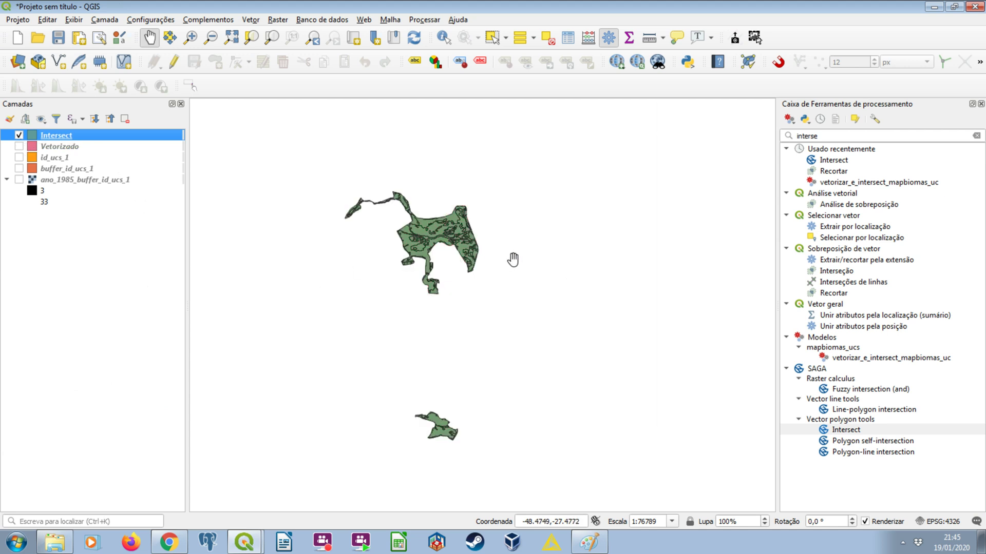
pyautogui.click(934, 6)
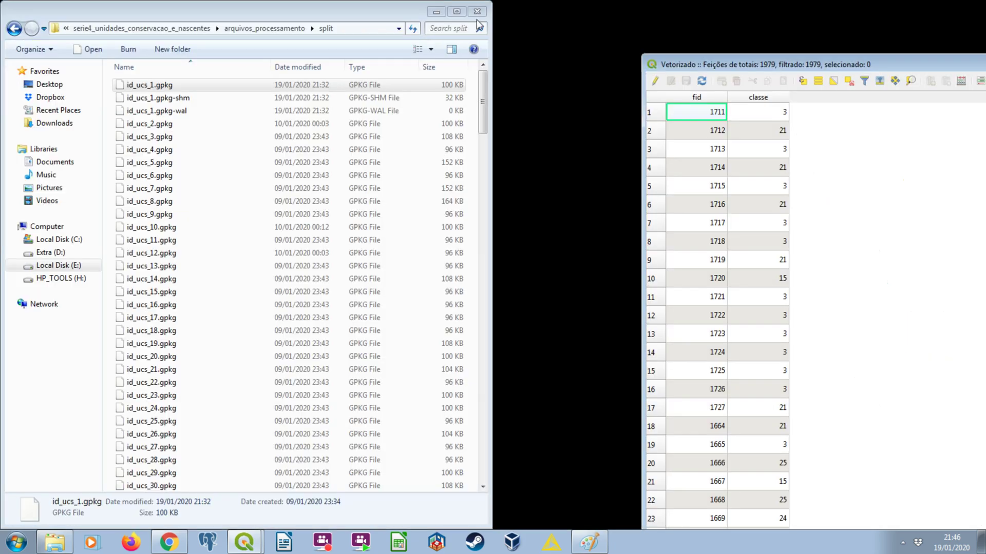
pyautogui.click(589, 543)
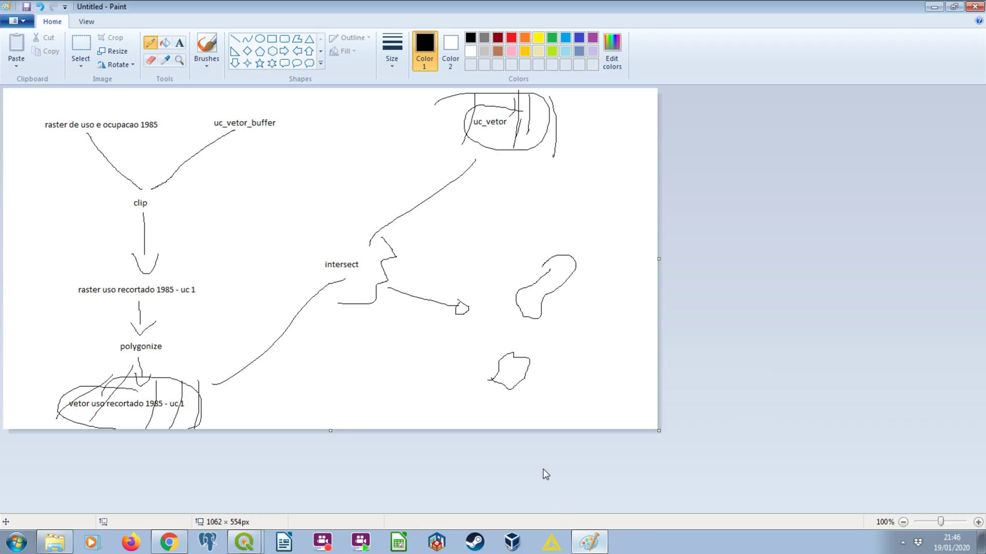
# Circle the "raster de uso e ocupacao 1985", "uc_vetor_buffer" and "uc_vetor" labels, and draw large freehand loops around the clip, polygonize and intersect workflow
pyautogui.moveTo(205, 86)
pyautogui.mouseDown()
pyautogui.moveTo(23, 133)
pyautogui.moveTo(198, 146)
pyautogui.moveTo(177, 85)
pyautogui.moveTo(52, 108)
pyautogui.mouseUp()
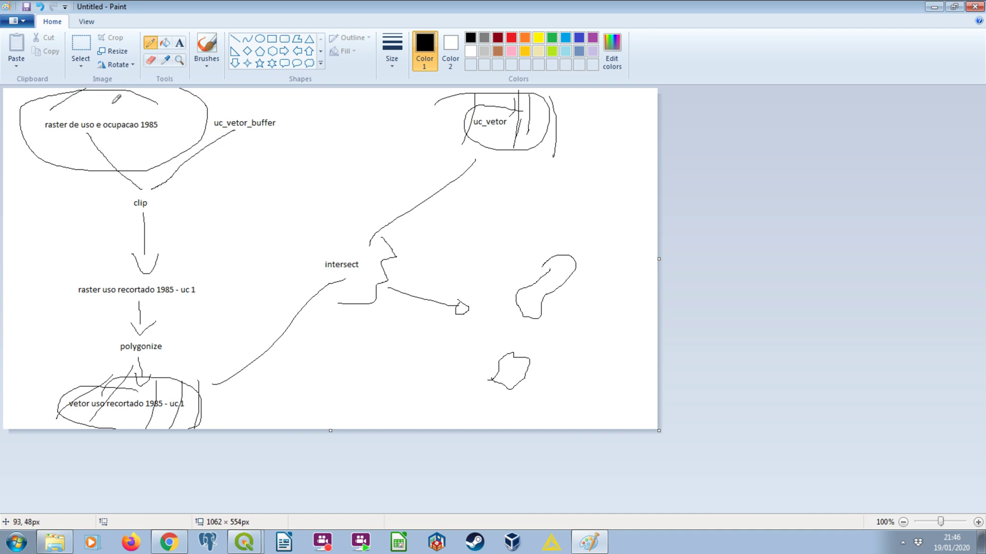
pyautogui.moveTo(295, 105)
pyautogui.mouseDown()
pyautogui.moveTo(195, 105)
pyautogui.moveTo(270, 172)
pyautogui.moveTo(281, 101)
pyautogui.moveTo(249, 98)
pyautogui.mouseUp()
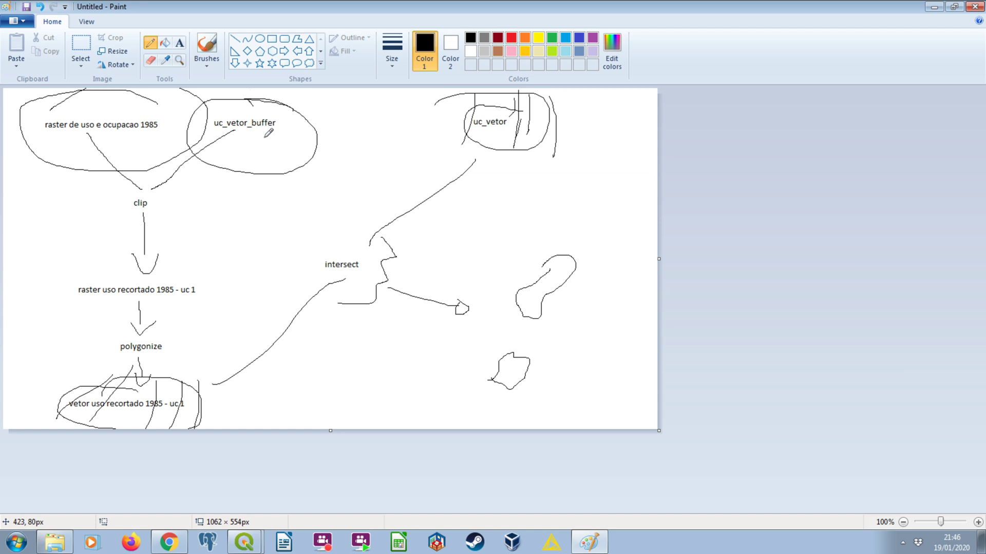
pyautogui.moveTo(264, 132); pyautogui.dragTo(248, 116)
pyautogui.moveTo(466, 108)
pyautogui.mouseDown()
pyautogui.moveTo(547, 105)
pyautogui.moveTo(463, 111)
pyautogui.mouseUp()
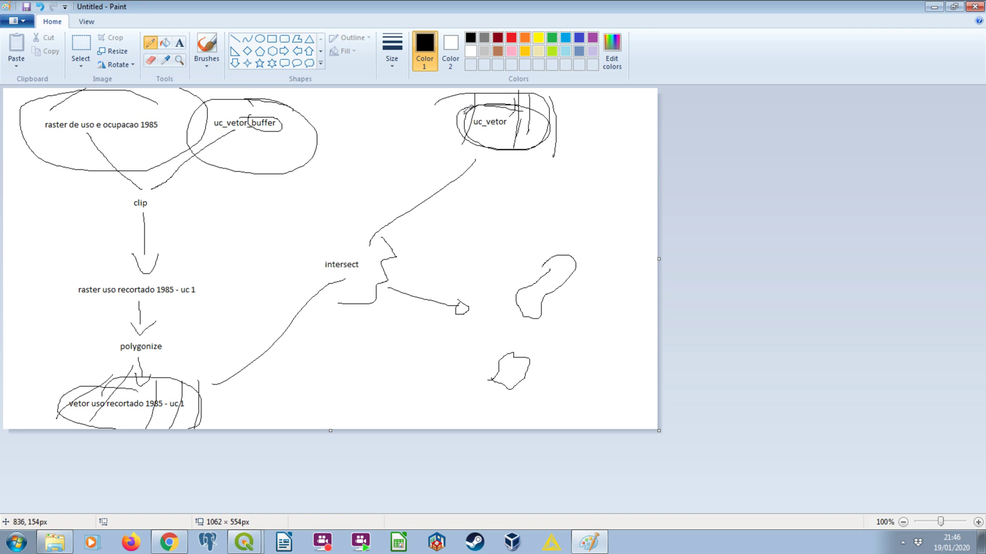
pyautogui.moveTo(519, 177)
pyautogui.mouseDown()
pyautogui.moveTo(149, 188)
pyautogui.moveTo(81, 334)
pyautogui.moveTo(417, 449)
pyautogui.mouseUp()
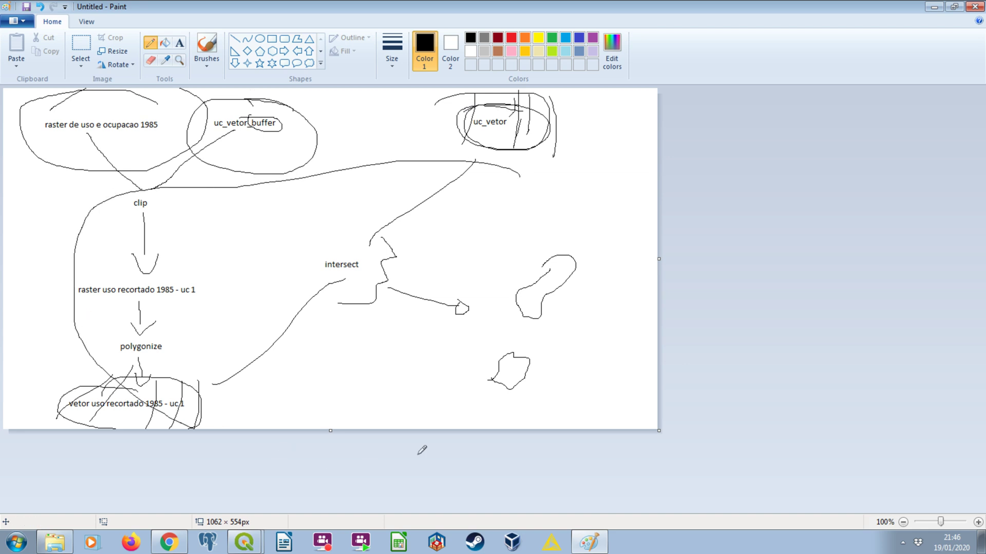
pyautogui.moveTo(503, 429); pyautogui.dragTo(180, 430)
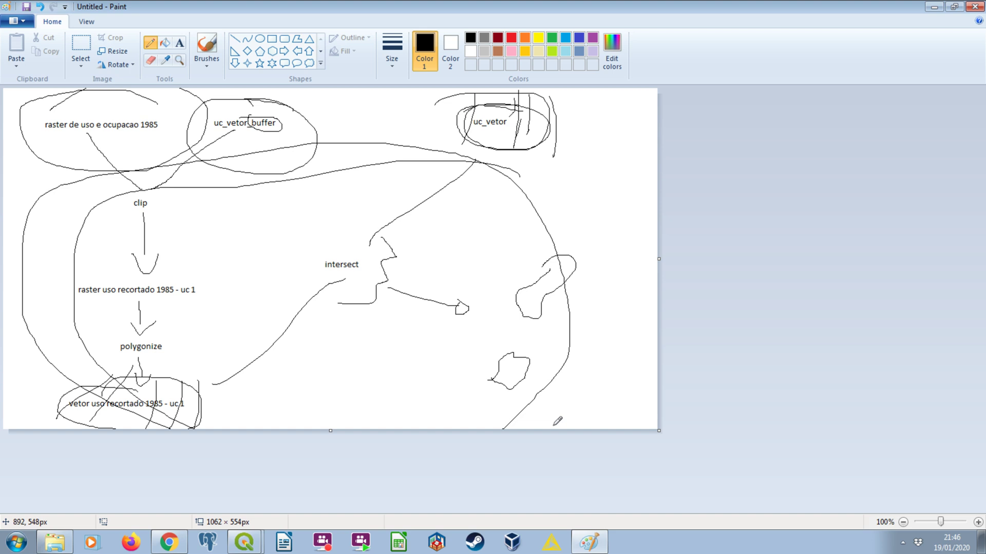
# Switch back to QGIS and toggle the Intersect layer off and on to view the intersection result
pyautogui.click(933, 6)
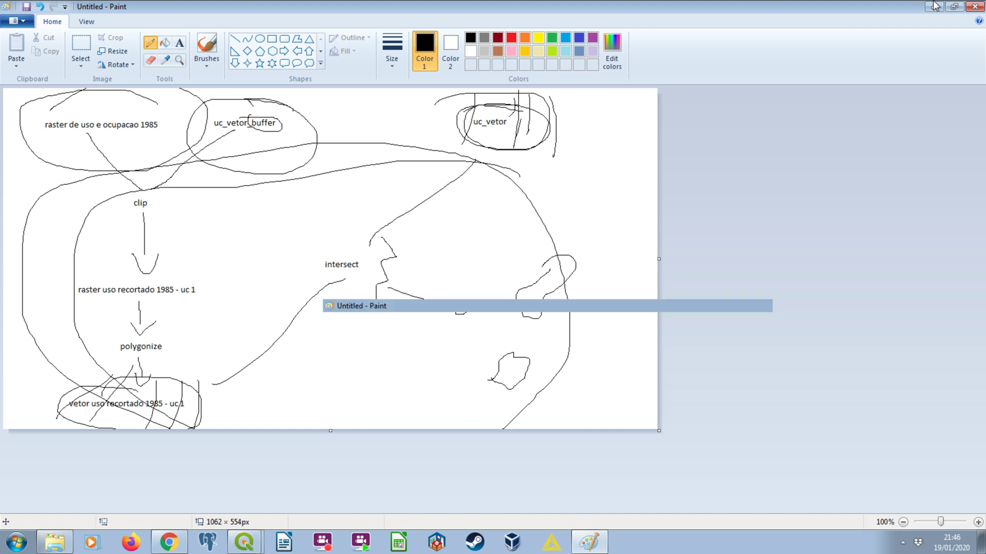
pyautogui.click(250, 545)
pyautogui.click(19, 135)
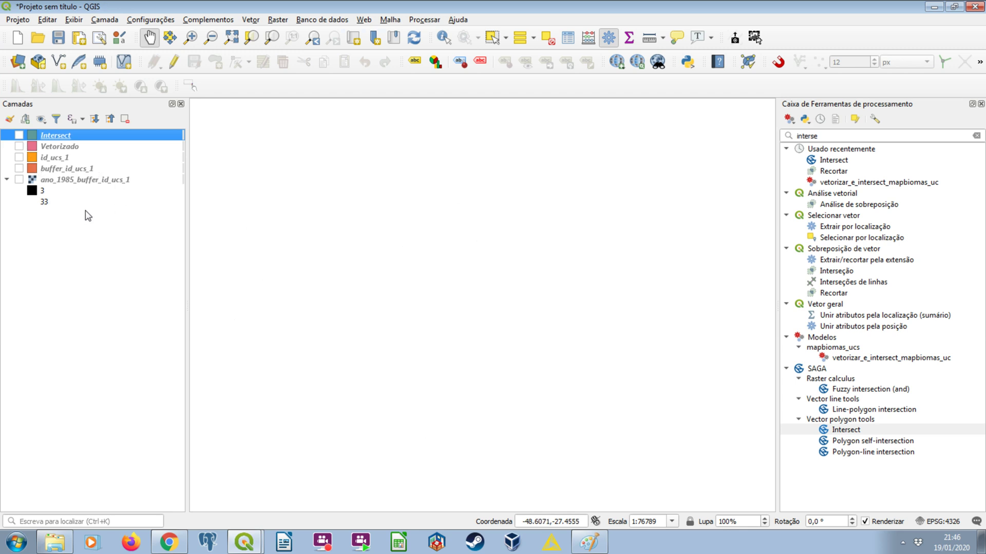
pyautogui.click(19, 136)
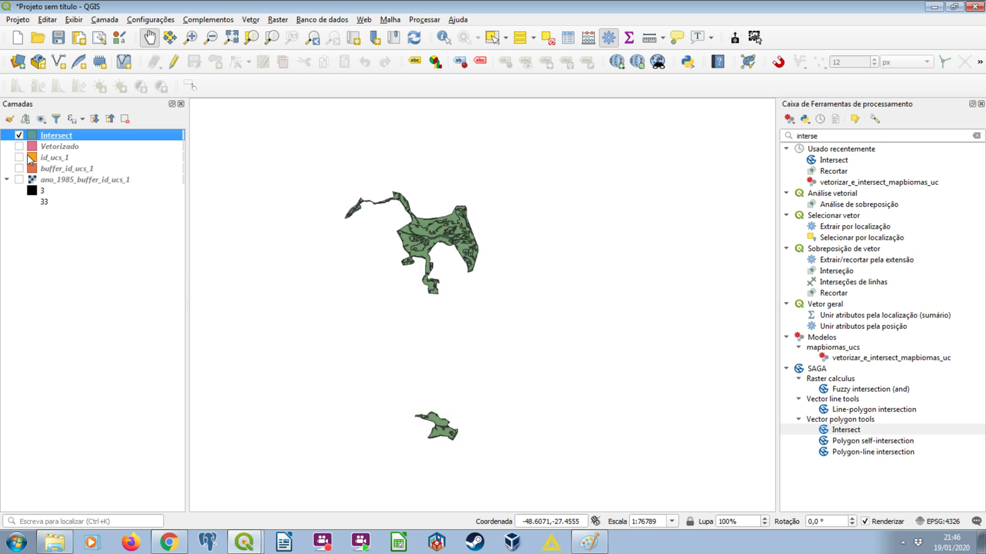